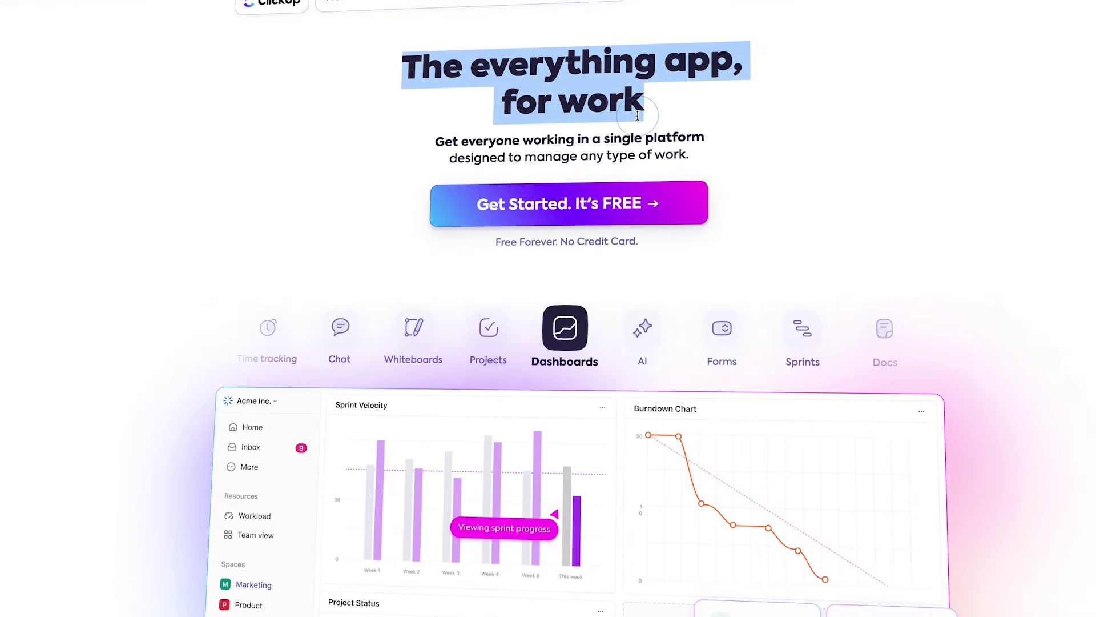
Step: Preview the homepage features: Projects, Whiteboards, Chat, Time tracking, Docs, Sprints, Forms, AI, Dashboards
left_click(637, 116)
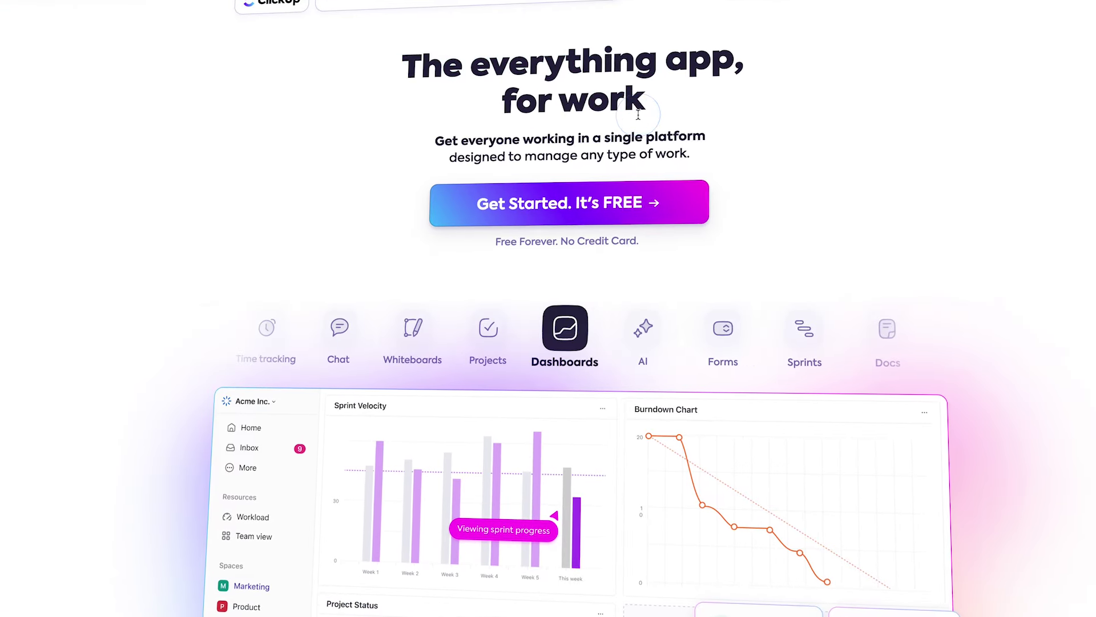
scroll(641, 108, "down", 3)
left_click(495, 167)
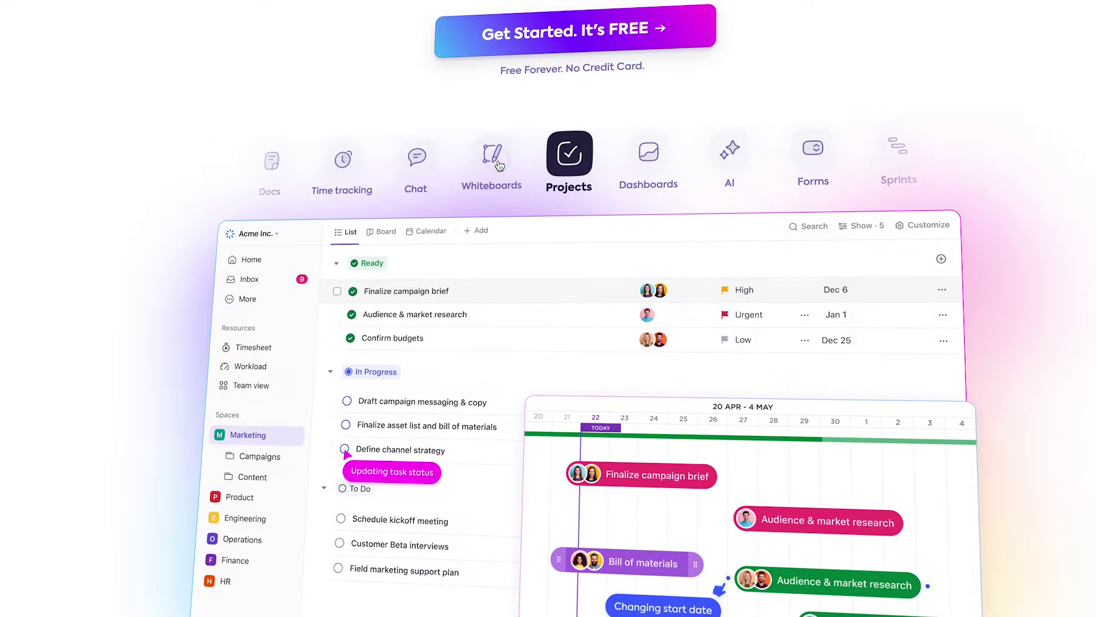
left_click(494, 165)
left_click(497, 164)
left_click(498, 162)
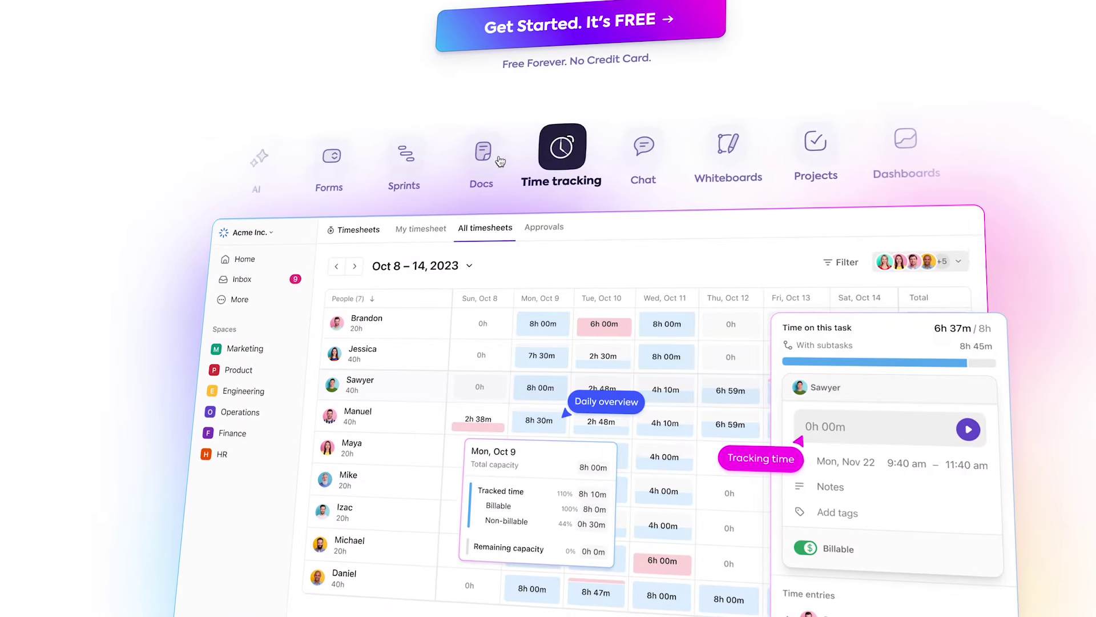
left_click(499, 162)
left_click(500, 160)
left_click(500, 159)
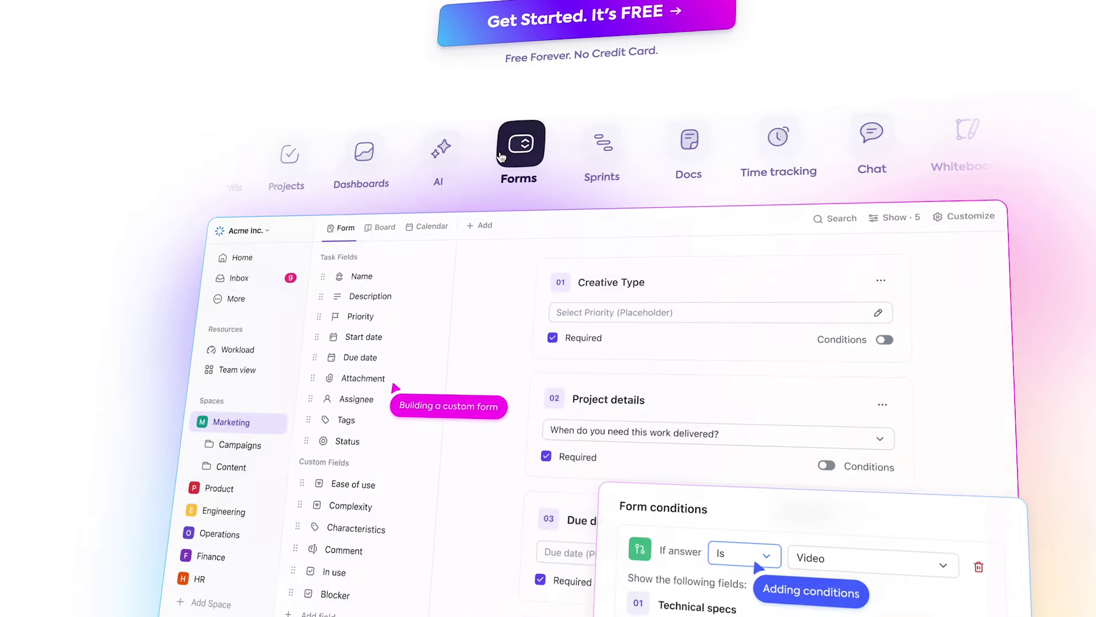
left_click(500, 159)
left_click(501, 159)
scroll(500, 158, "down", 3)
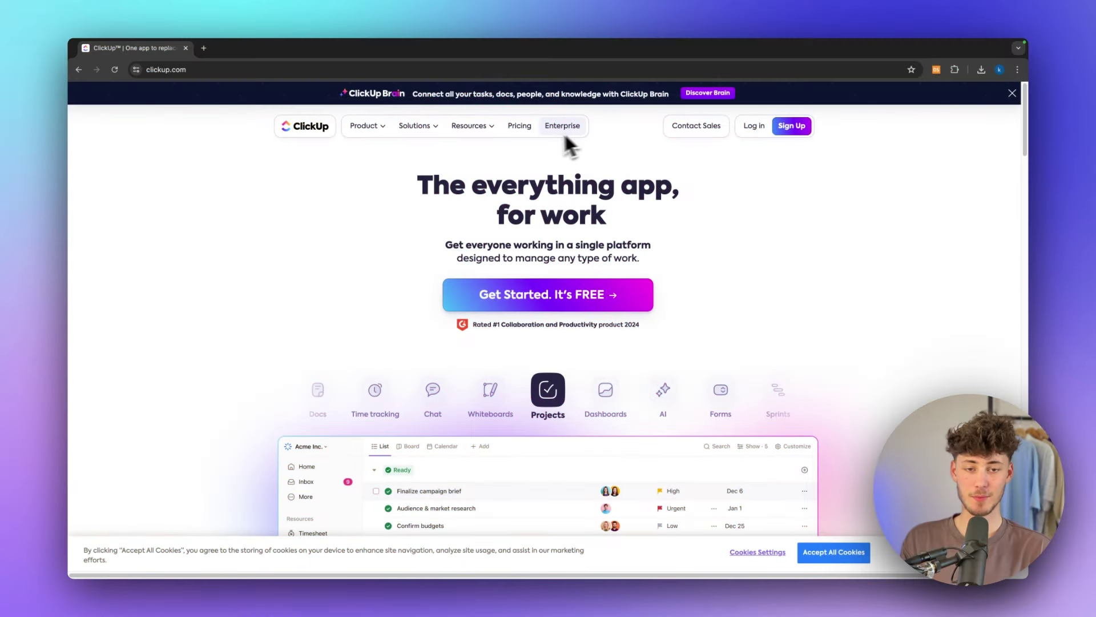
Step: Open the pricing page and look over the Free Forever plan details
left_click(523, 127)
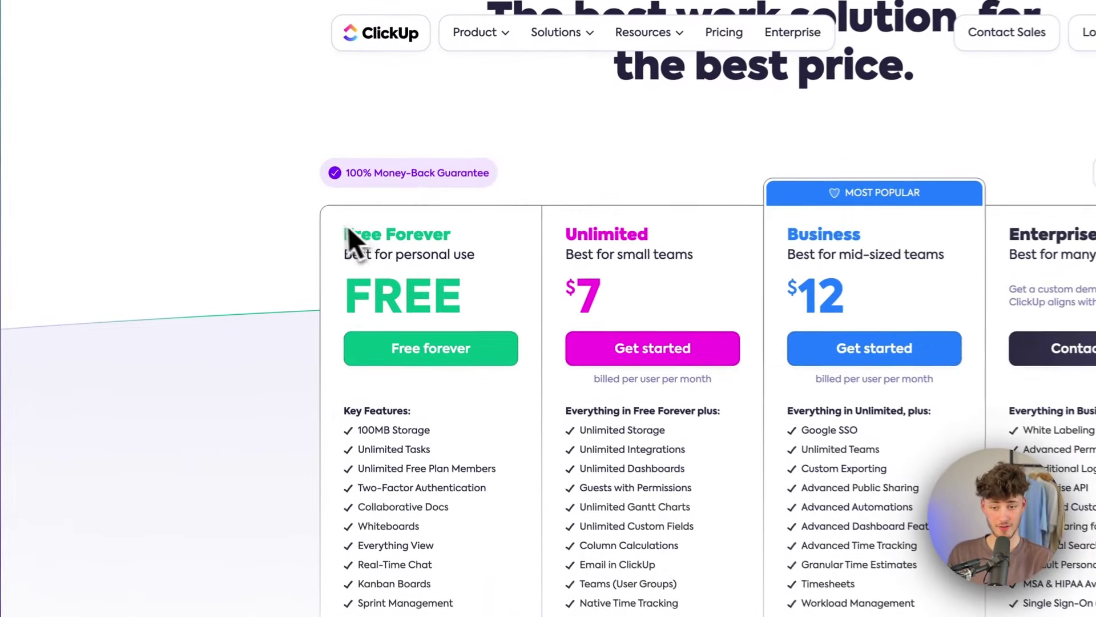
left_click_drag(320, 250, 443, 322)
left_click(443, 323)
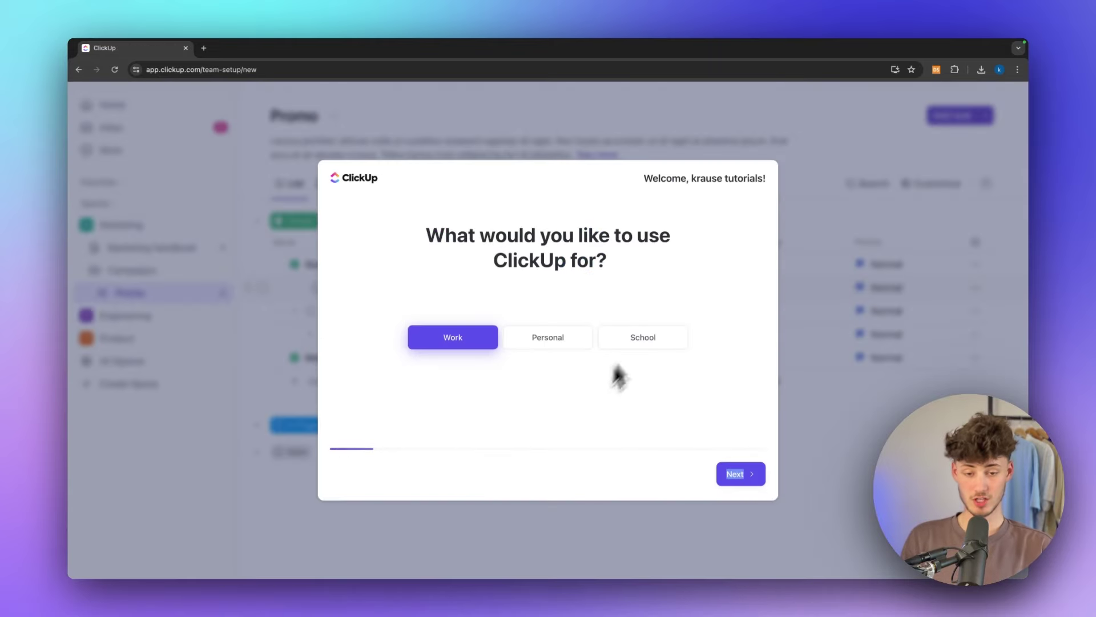
Step: Answer onboarding with Work, 1-10 people and Search Engine, skip tools, and keep the default workspace name
left_click(738, 479)
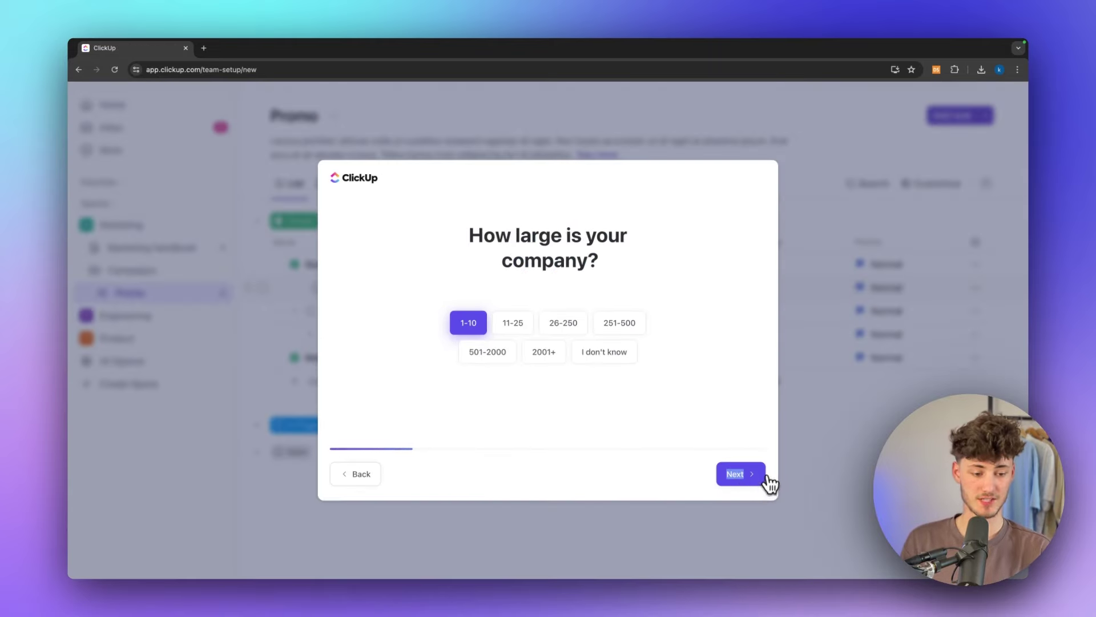
left_click(764, 479)
left_click(760, 479)
left_click(755, 477)
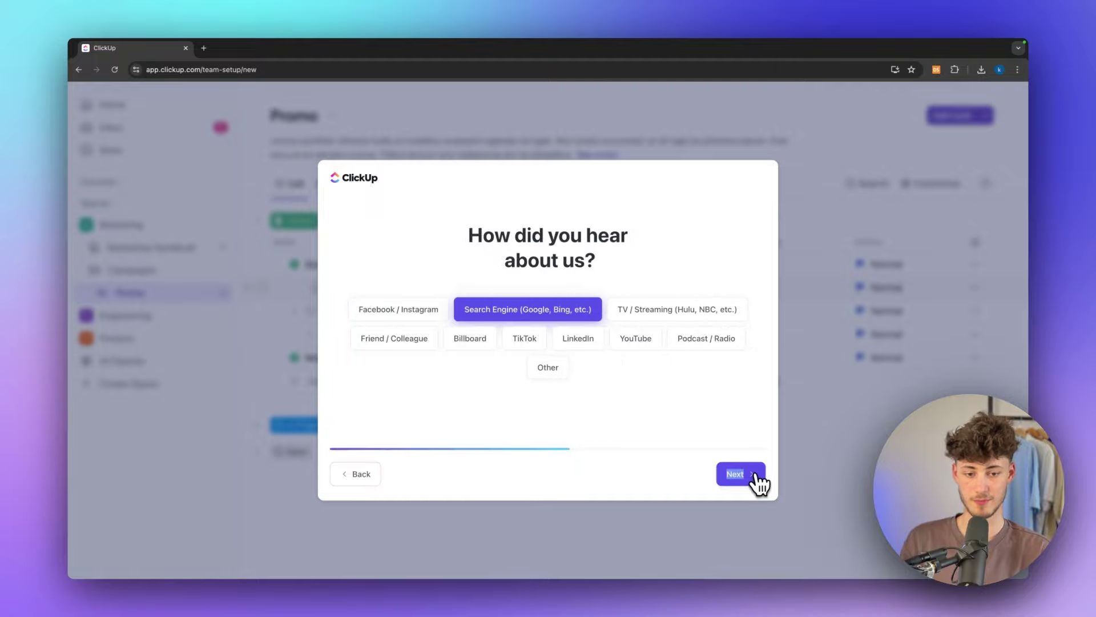
left_click(756, 477)
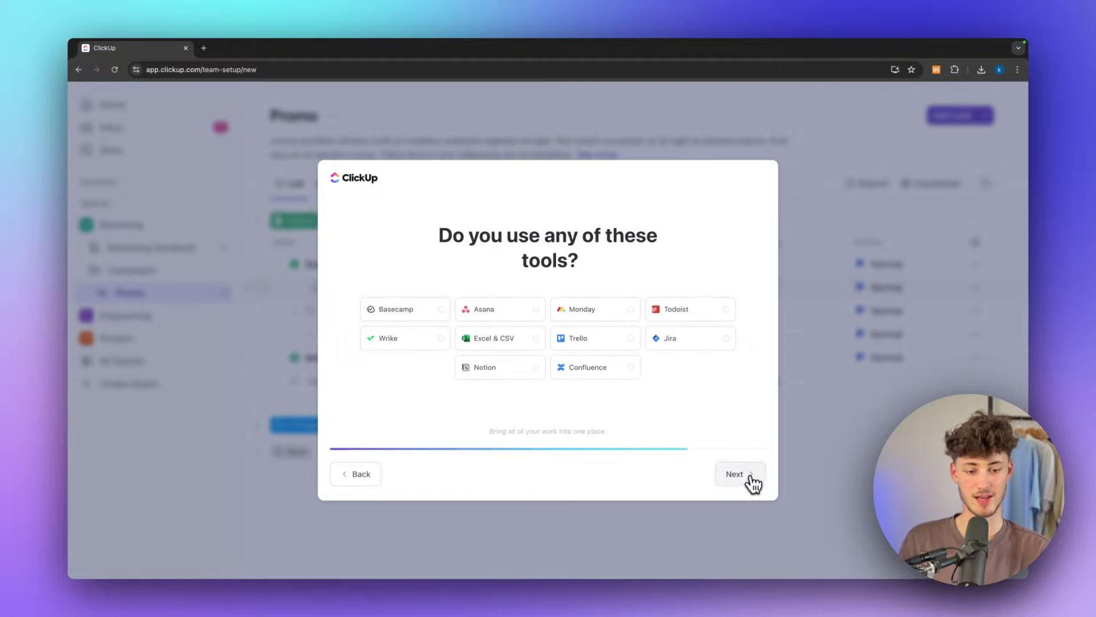
left_click(752, 483)
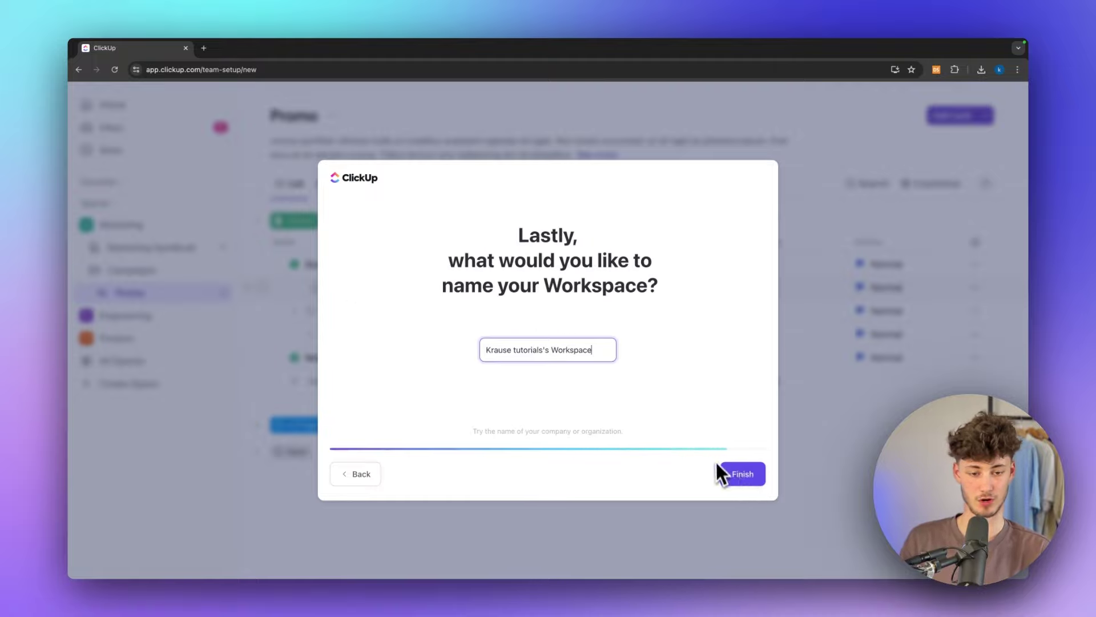
left_click(748, 478)
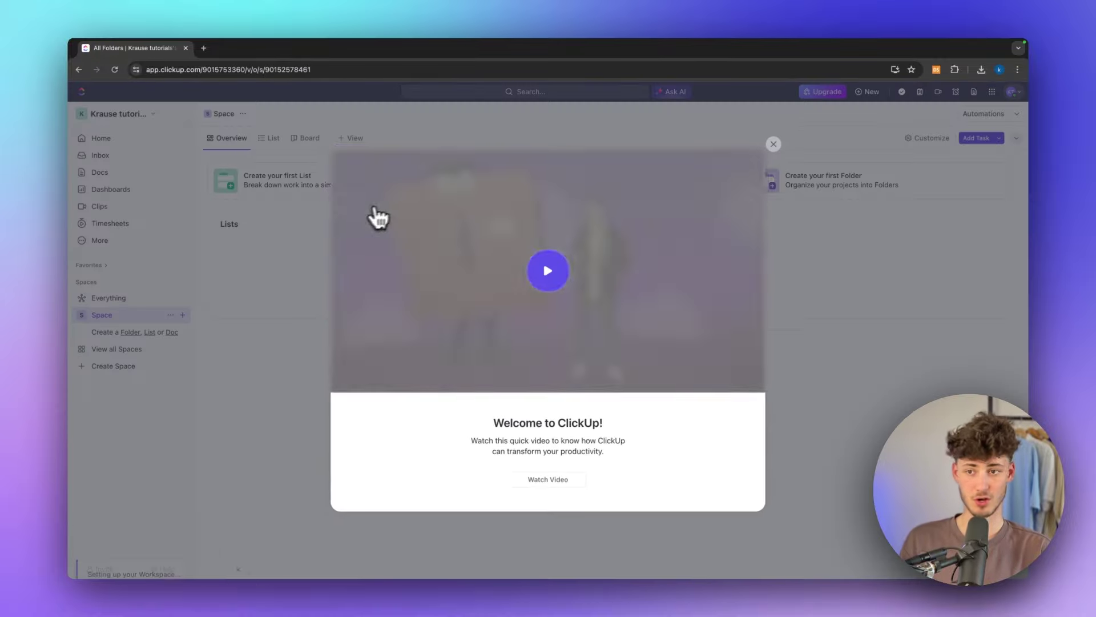
Step: Dismiss the welcome video and glance at the account options
left_click(781, 138)
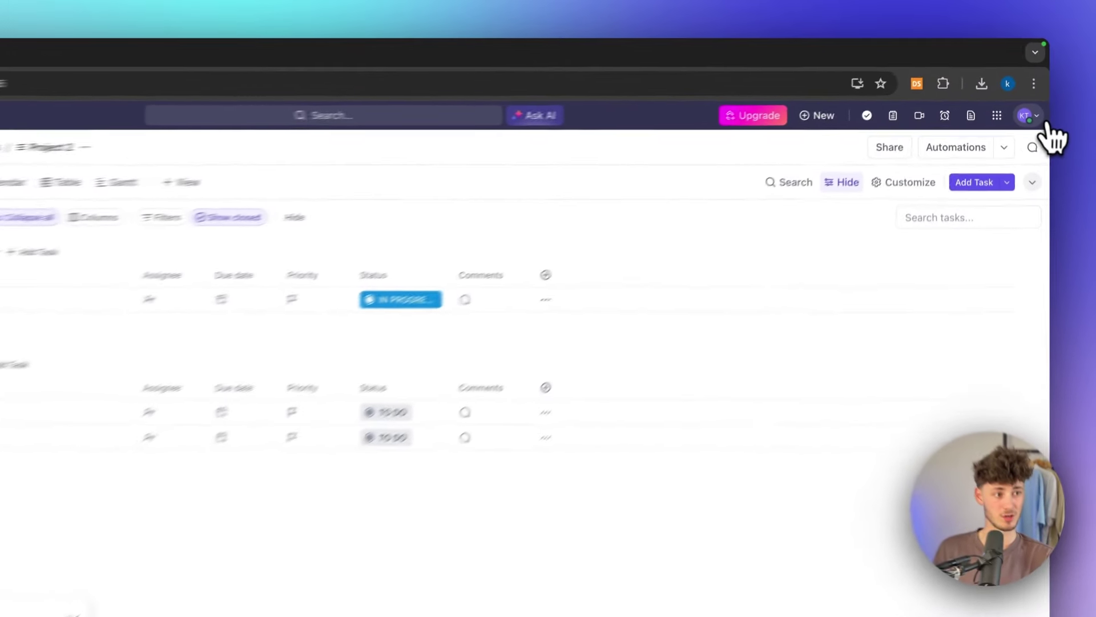
left_click(1046, 129)
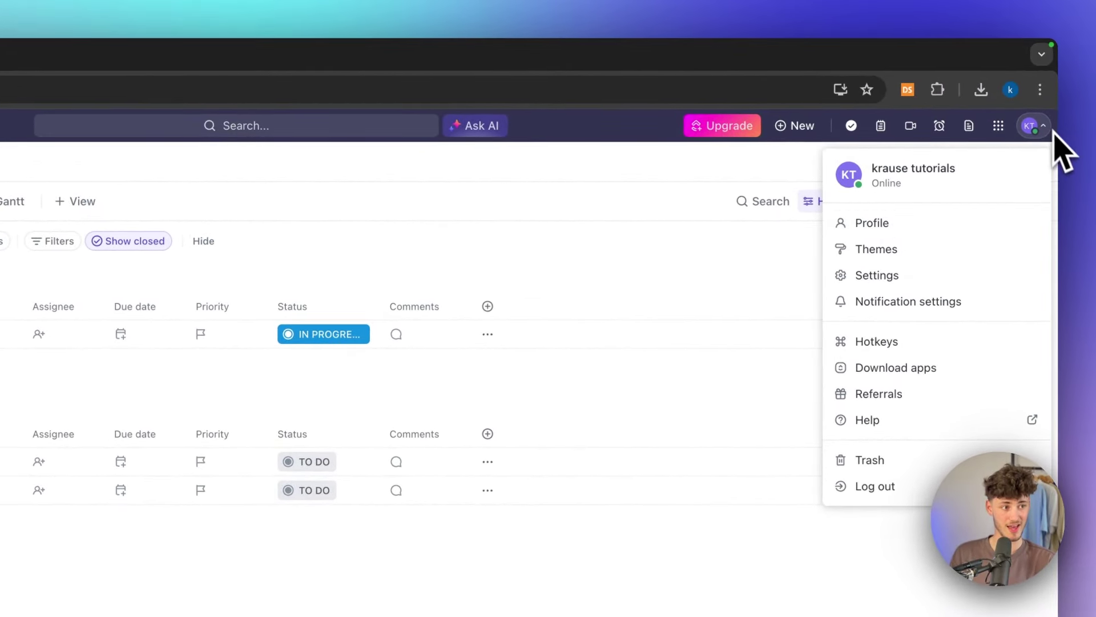
left_click(1038, 136)
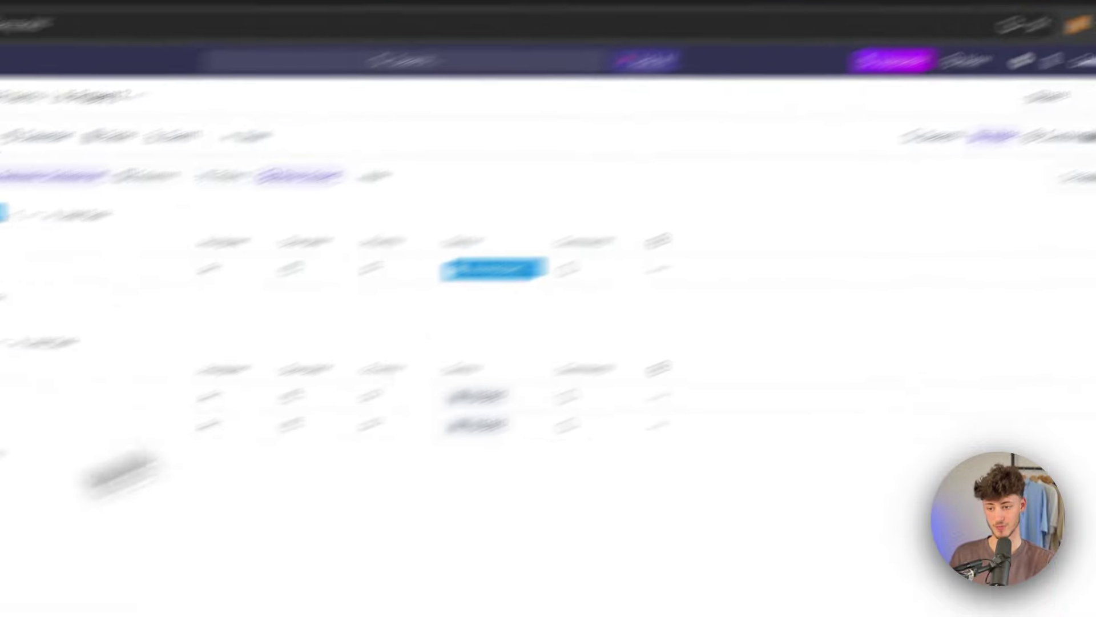
Step: Delete Team Space, confirming with its name 'Team Space'
left_click(164, 296)
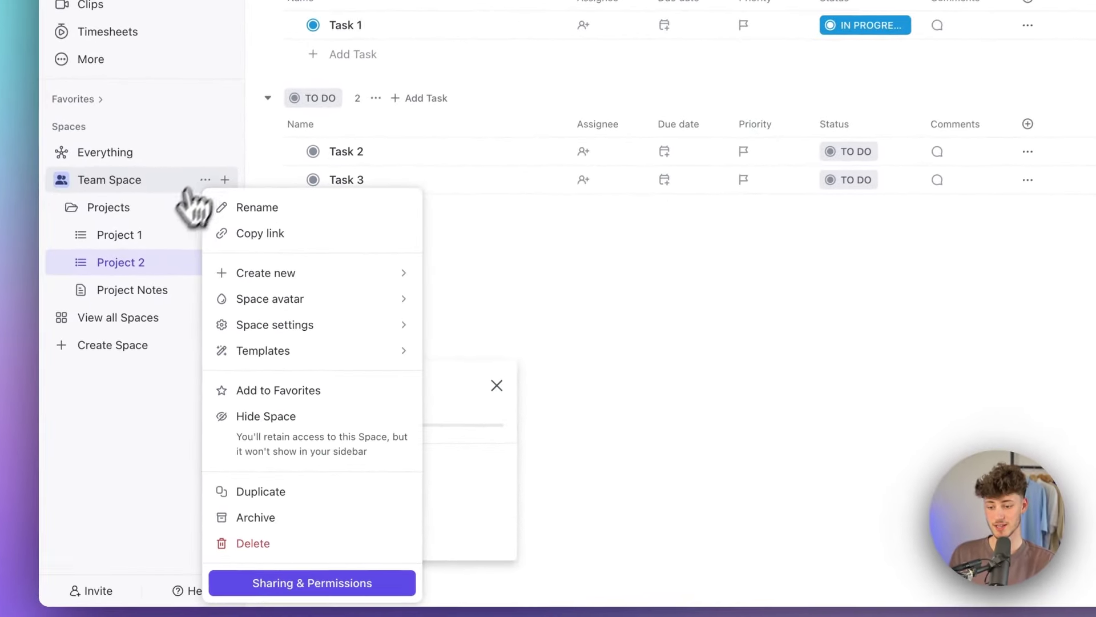
left_click(253, 543)
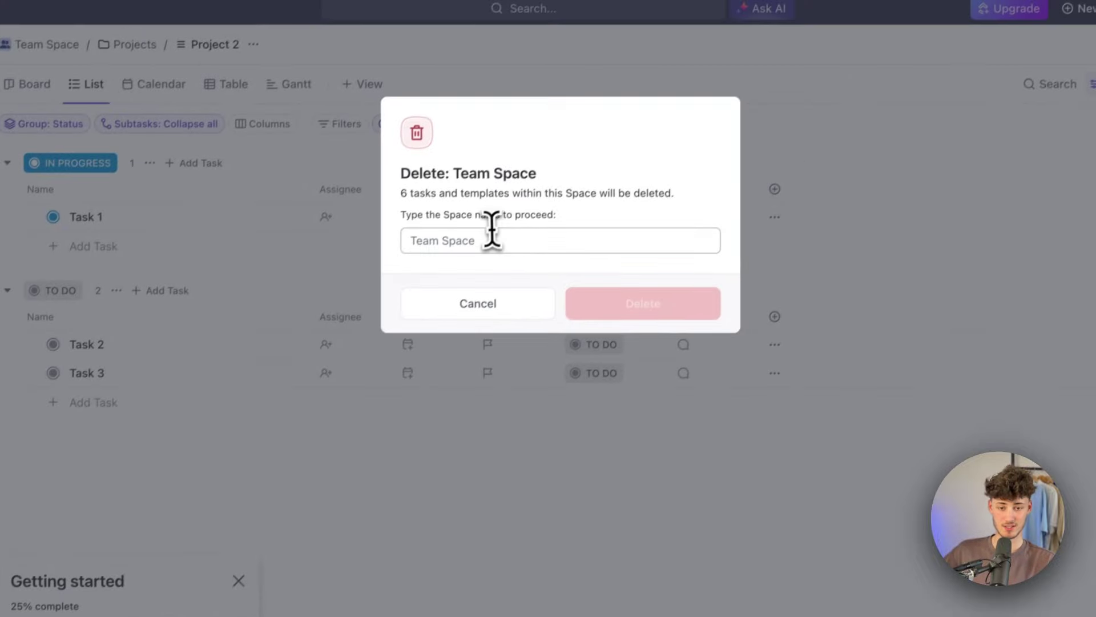
left_click(492, 234)
type("Team")
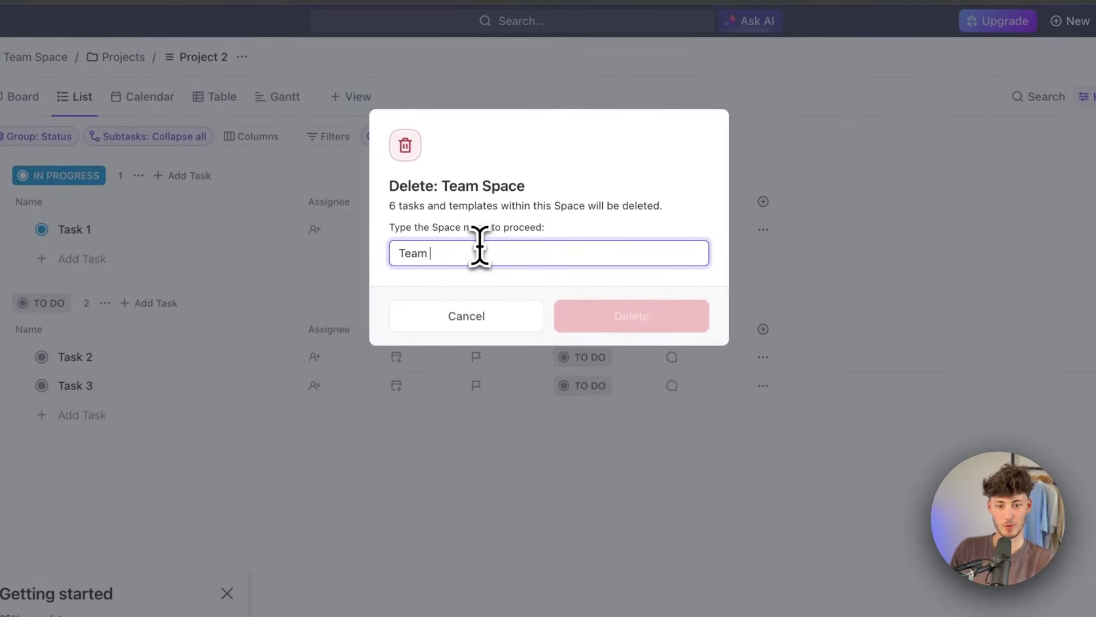
type(" Space")
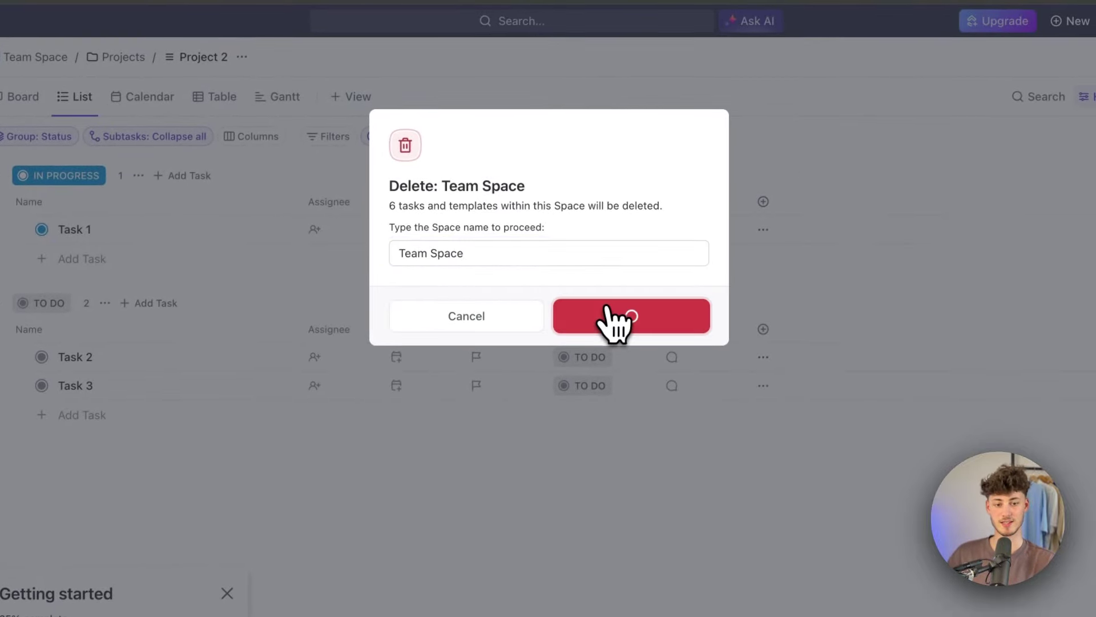
left_click(611, 321)
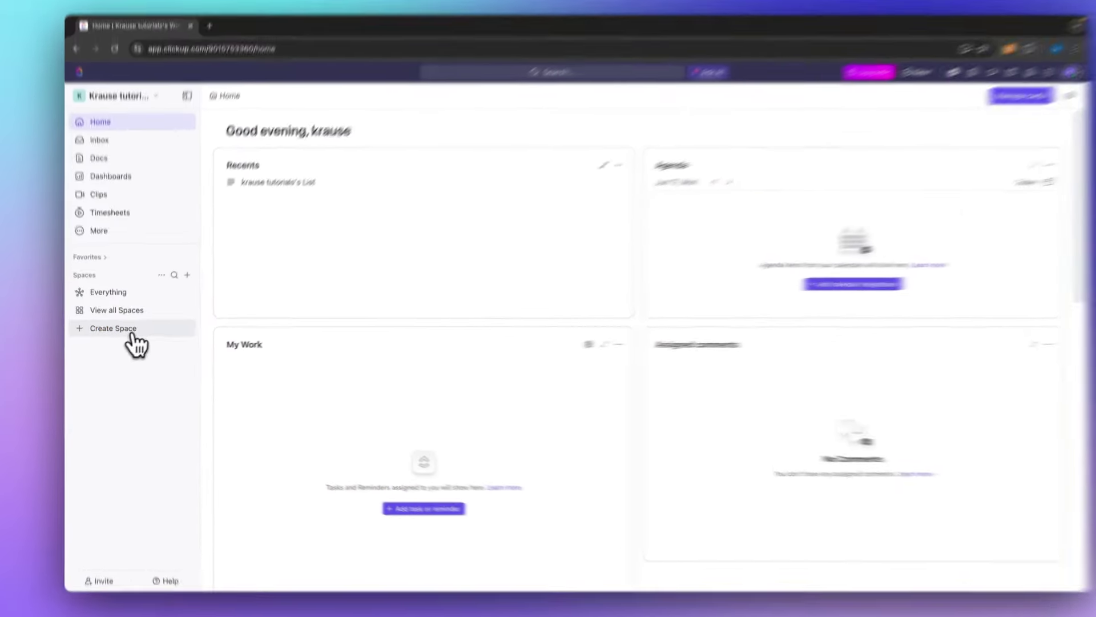
Step: Start a new Space from the sidebar to be named Engineering
left_click(133, 334)
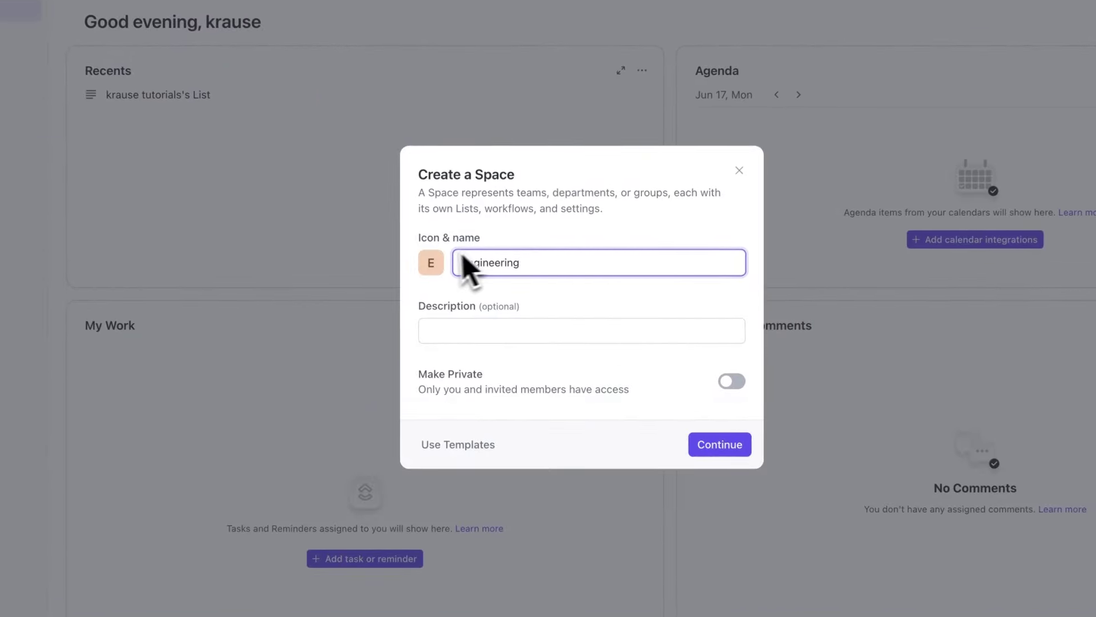
Step: Set the Engineering Space icon to an orange folder avatar
left_click(430, 251)
left_click(441, 263)
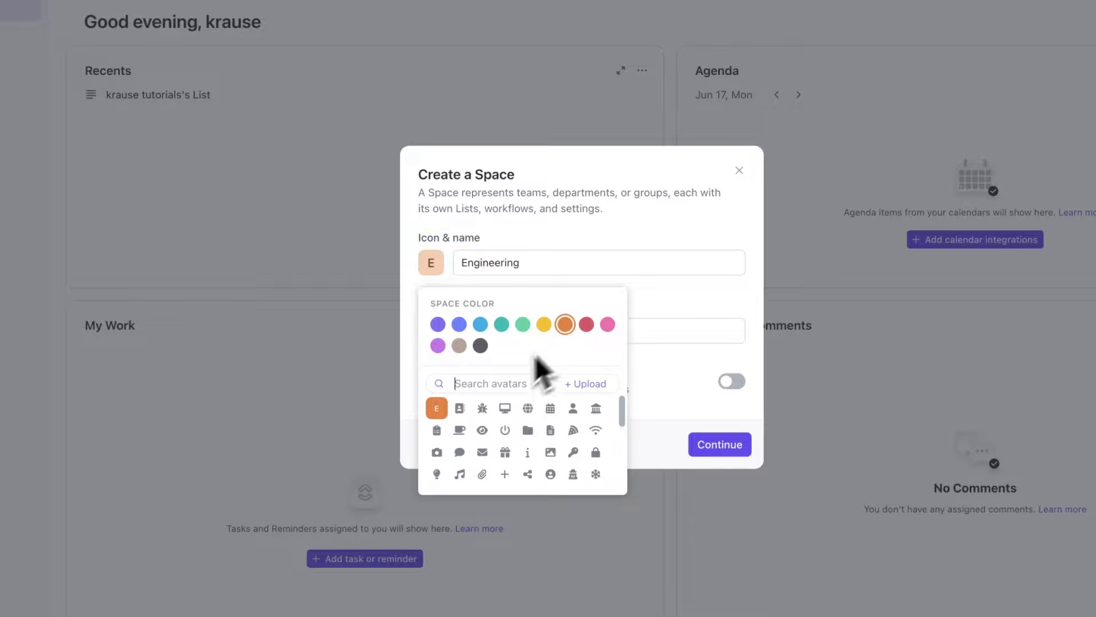
left_click(528, 430)
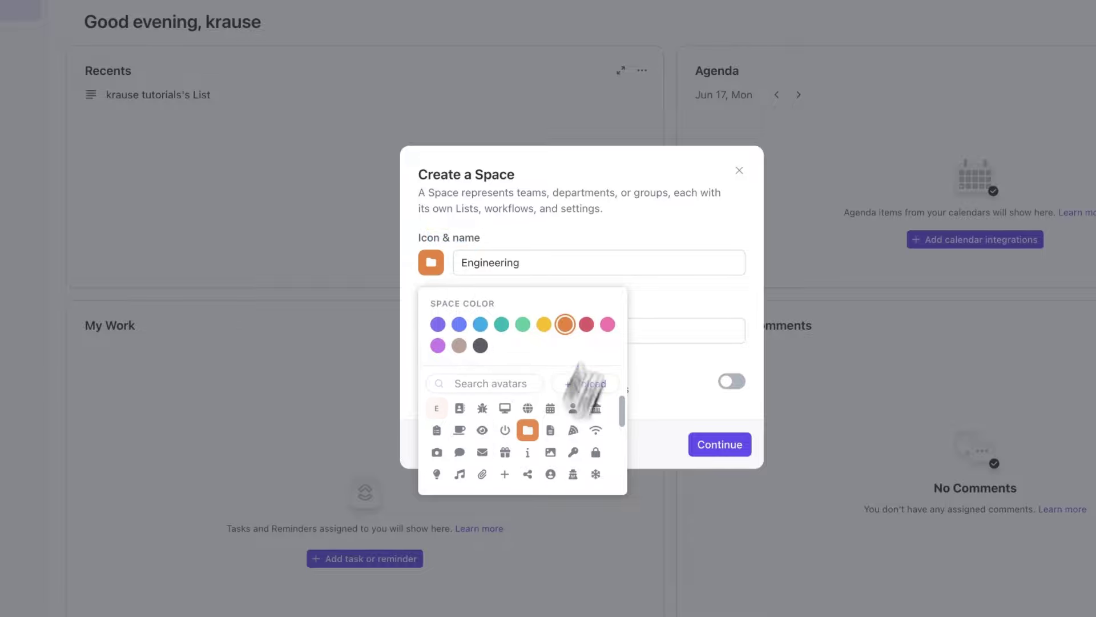
left_click(580, 245)
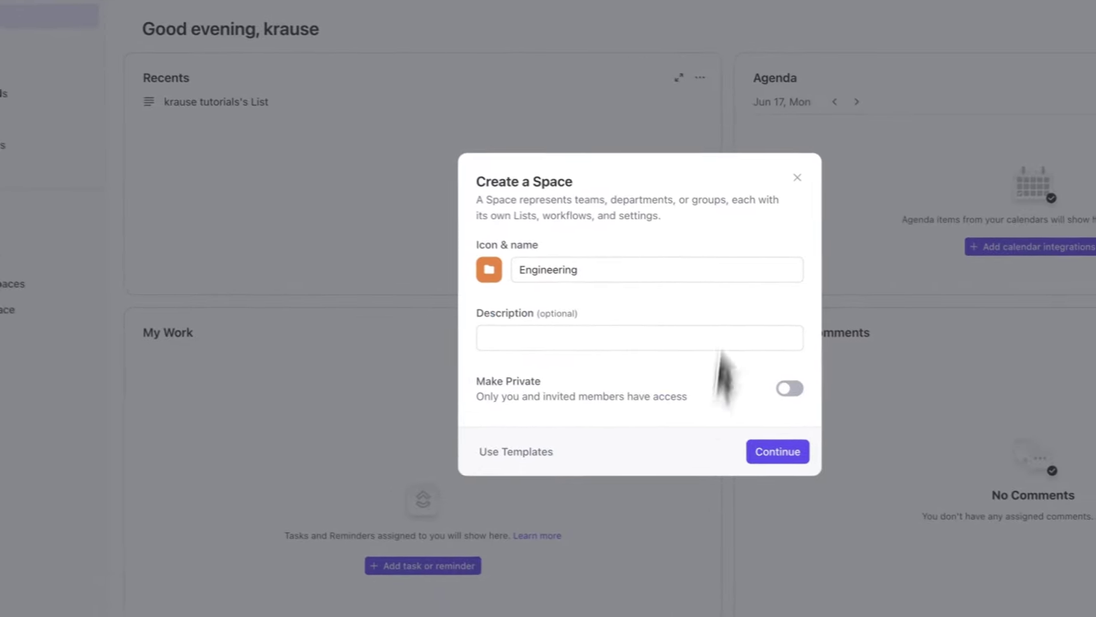
Step: Browse the Space templates, close the Template Center, and continue to the workflow step
left_click(495, 452)
scroll(528, 366, "down", 15)
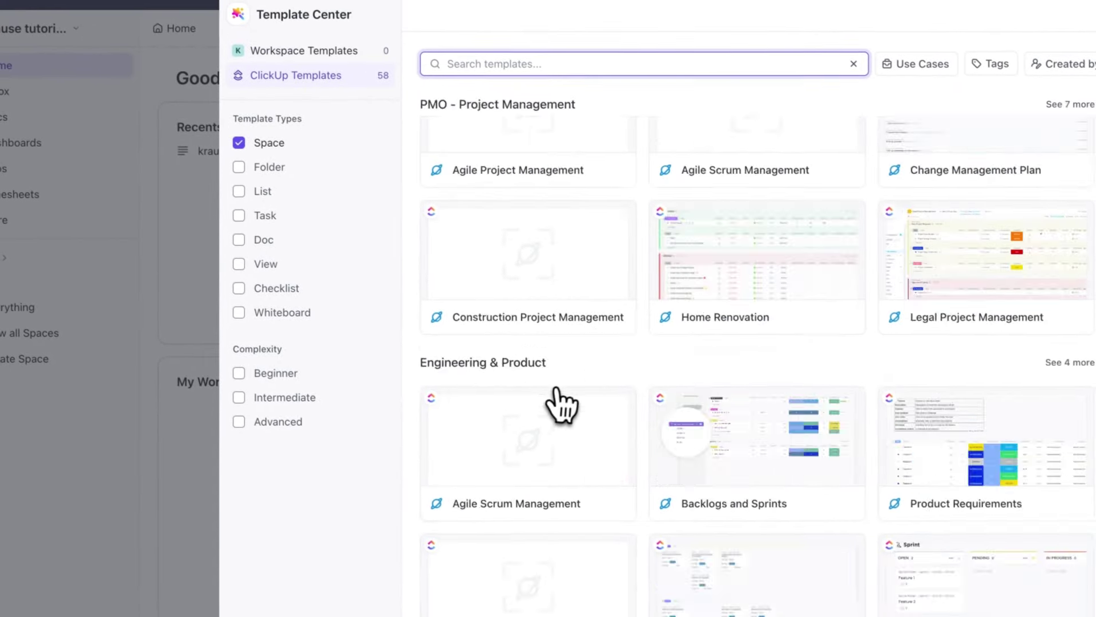
scroll(532, 369, "up", 5)
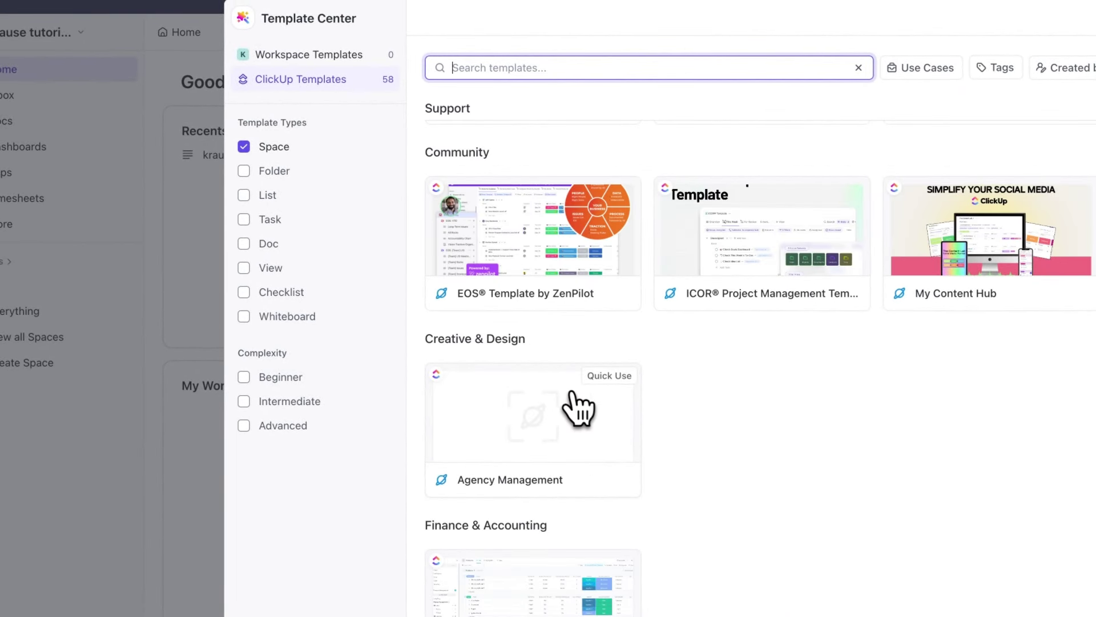
scroll(574, 389, "up", 10)
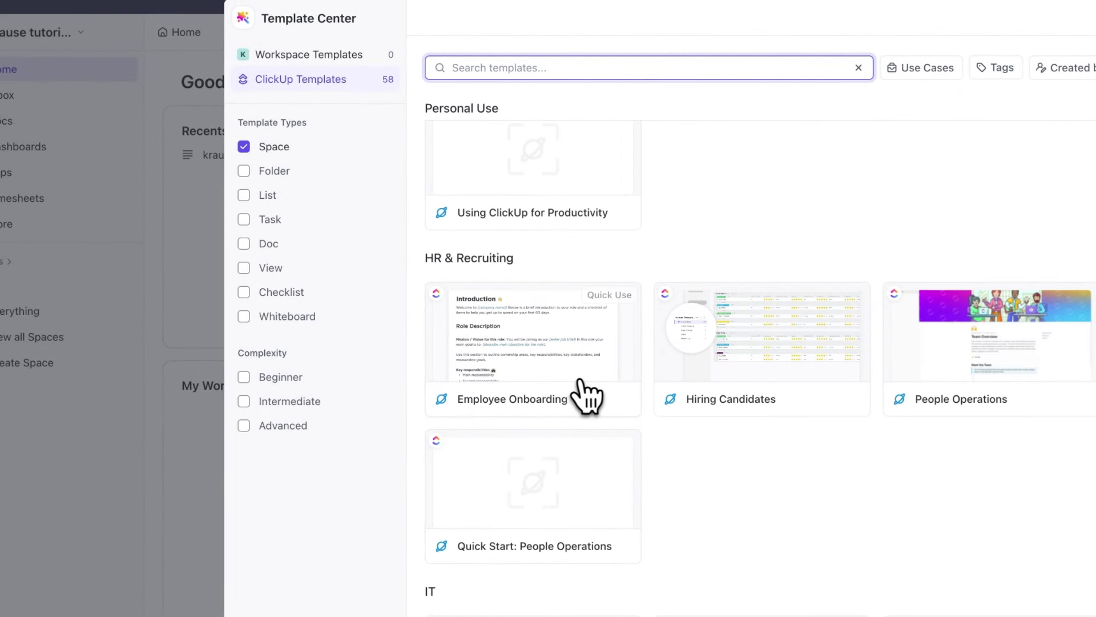
left_click(297, 147)
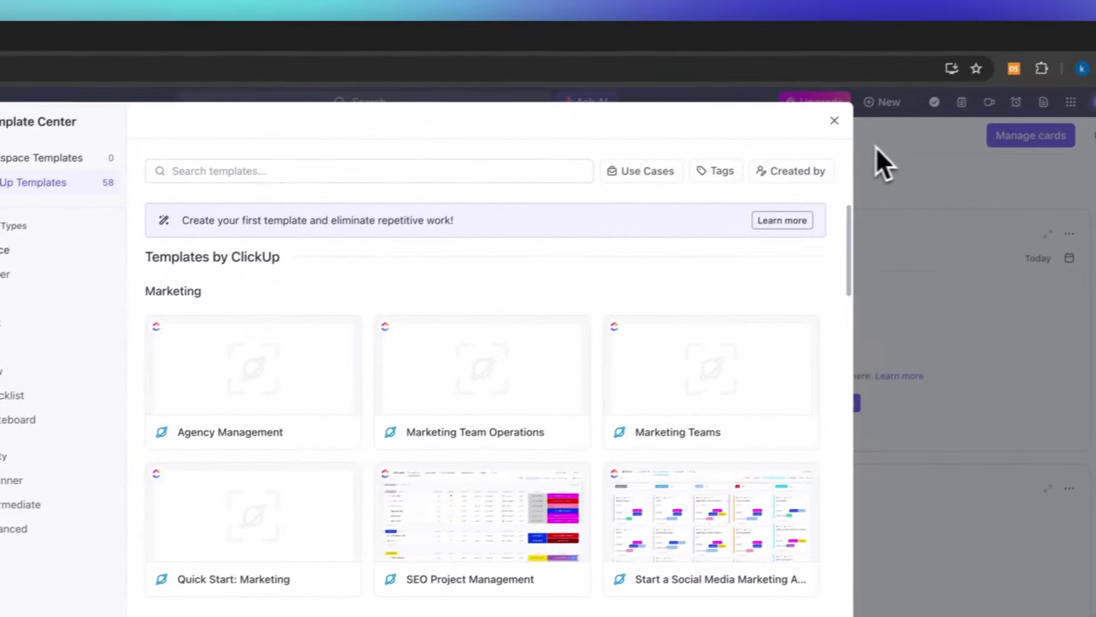
left_click(1095, 57)
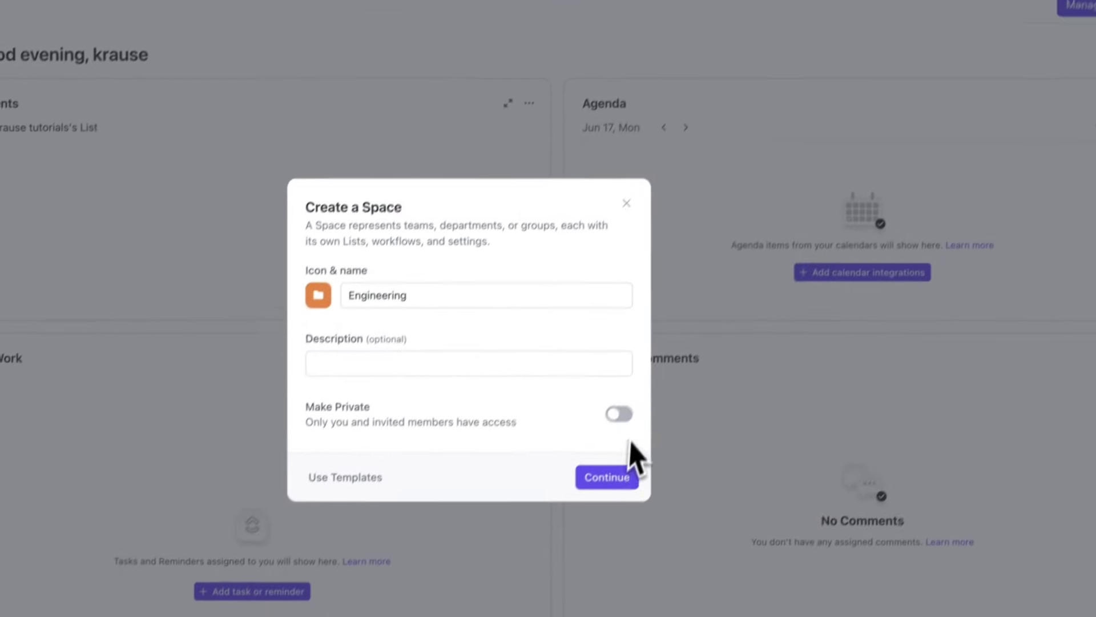
left_click(614, 475)
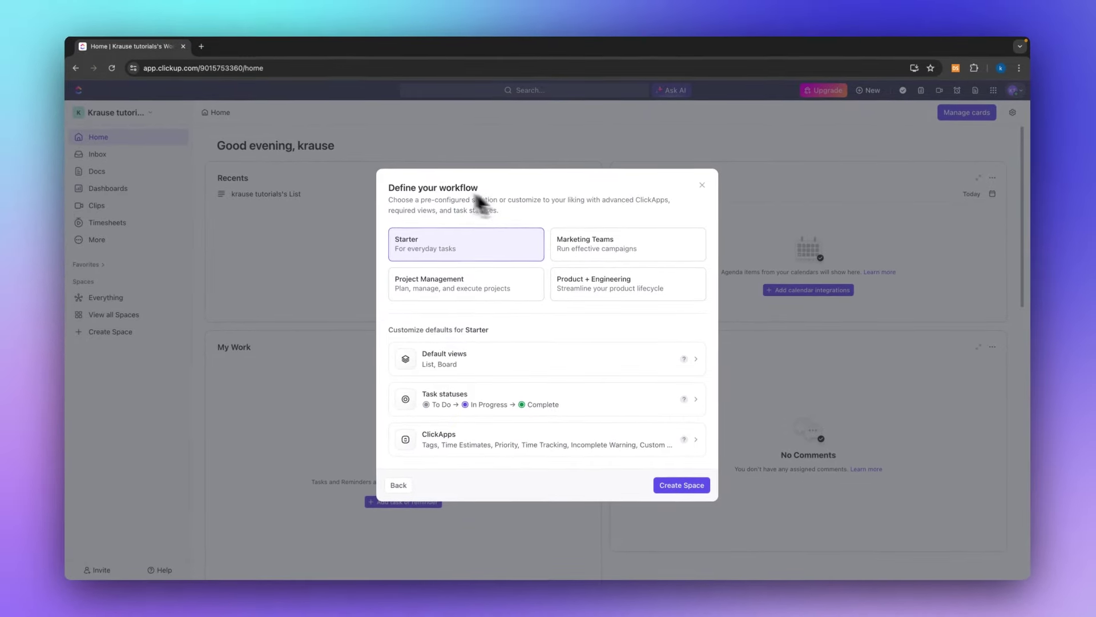
Step: Choose the Project Management workflow for the Engineering space
left_click_drag(382, 189, 572, 191)
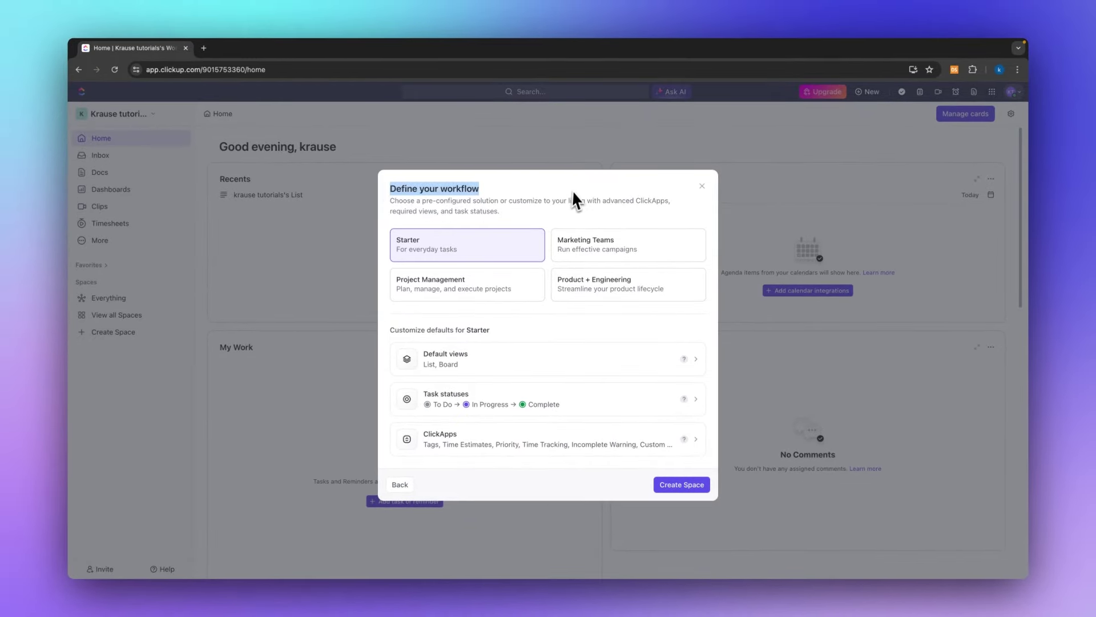
left_click(573, 190)
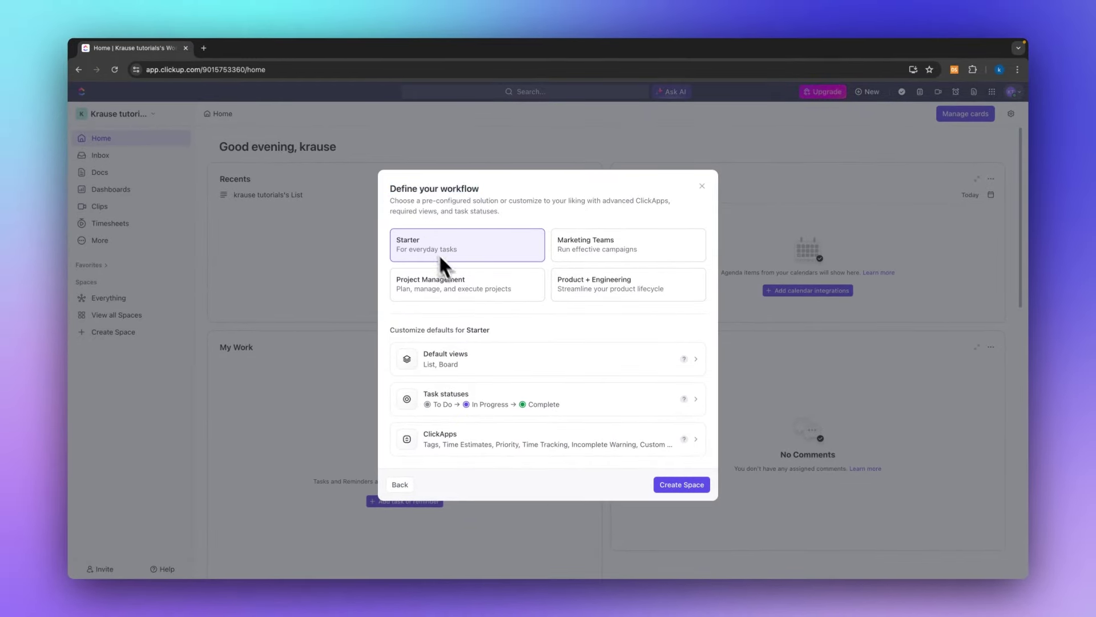
left_click(454, 305)
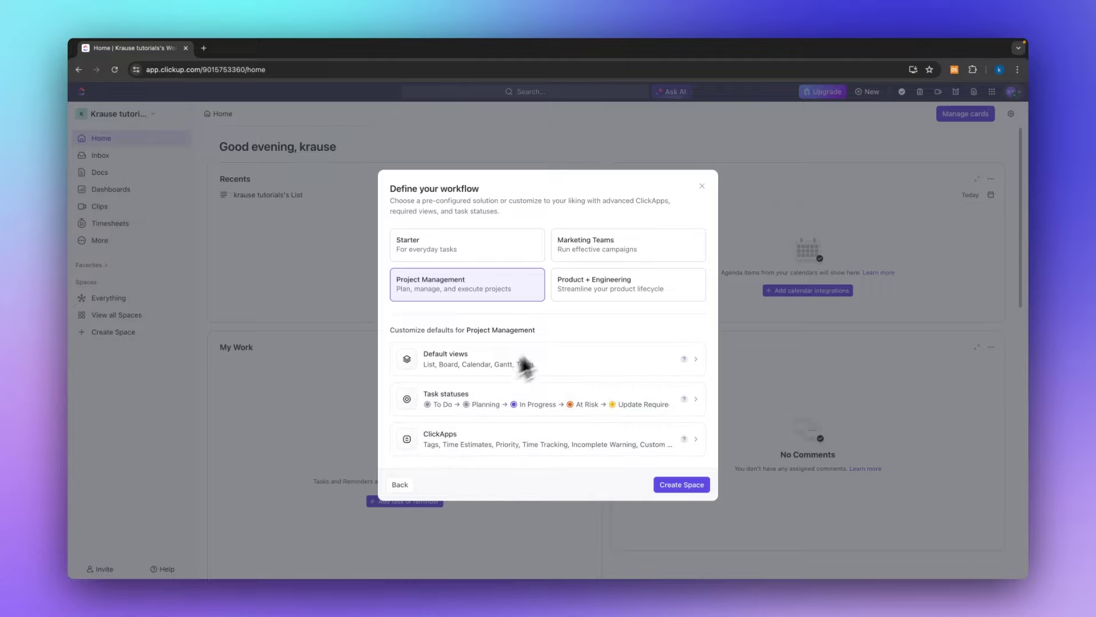
Step: Review the default view templates, then bring up the task statuses editor
left_click(580, 369)
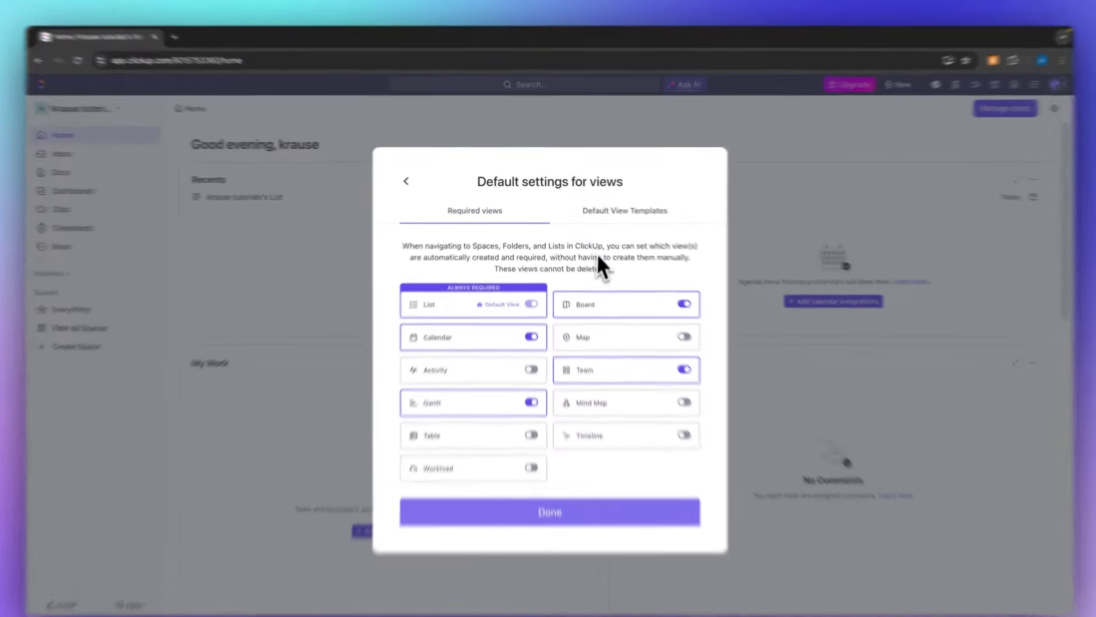
left_click(616, 207)
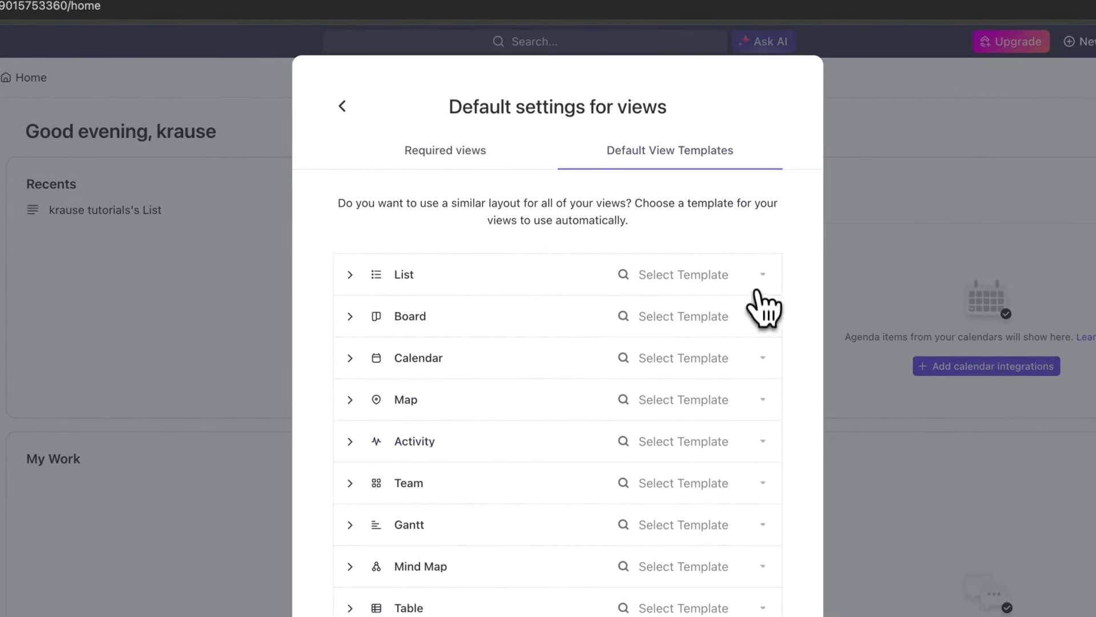
left_click(343, 106)
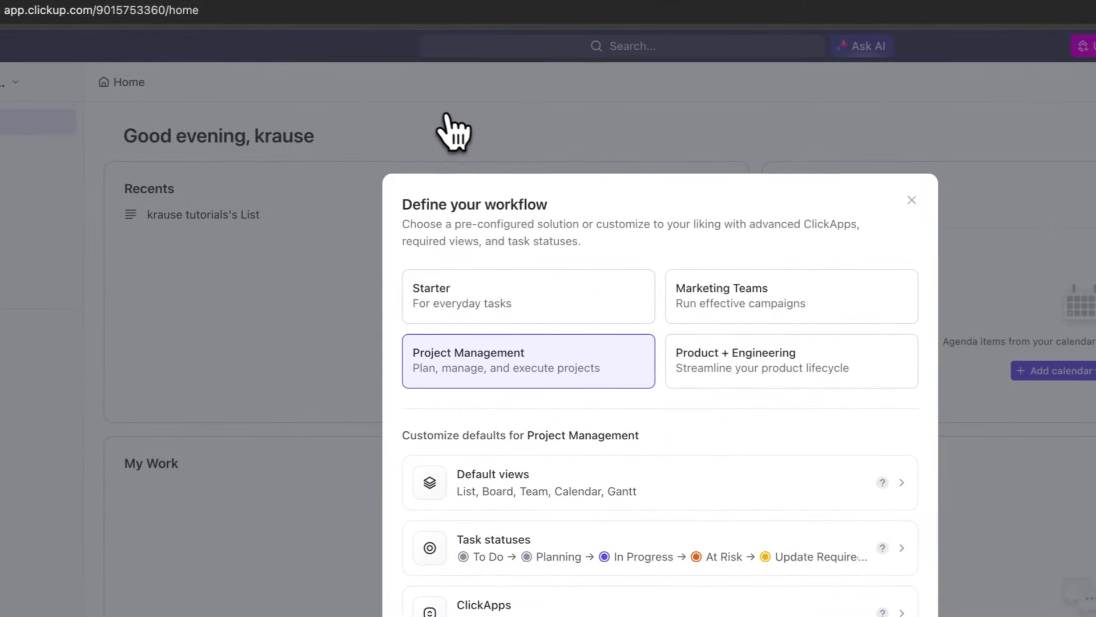
left_click(561, 560)
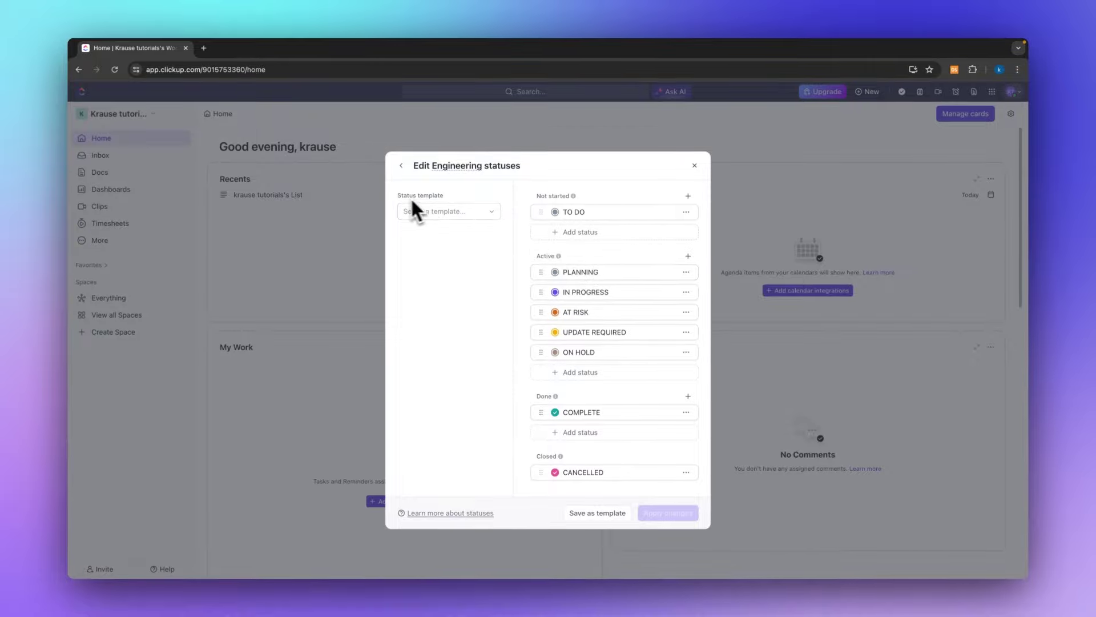
Step: Try the Content, Kanban, Marketing and Normal status templates, settling on Kanban
left_click(451, 210)
left_click(474, 210)
left_click(473, 210)
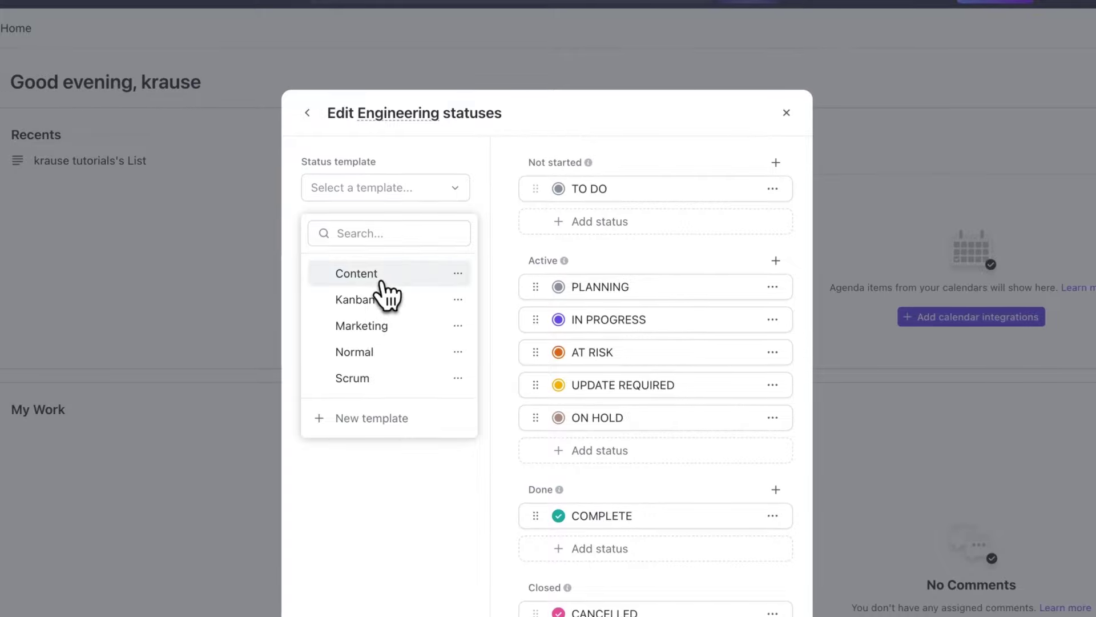
left_click(382, 280)
left_click(425, 206)
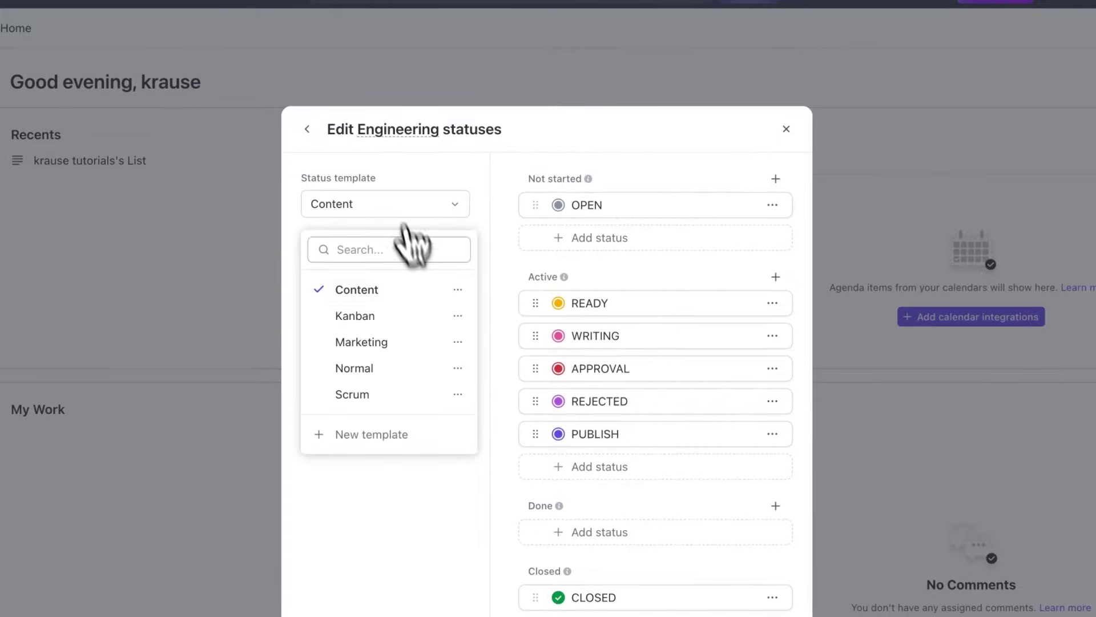
left_click(394, 315)
left_click(408, 234)
left_click(394, 372)
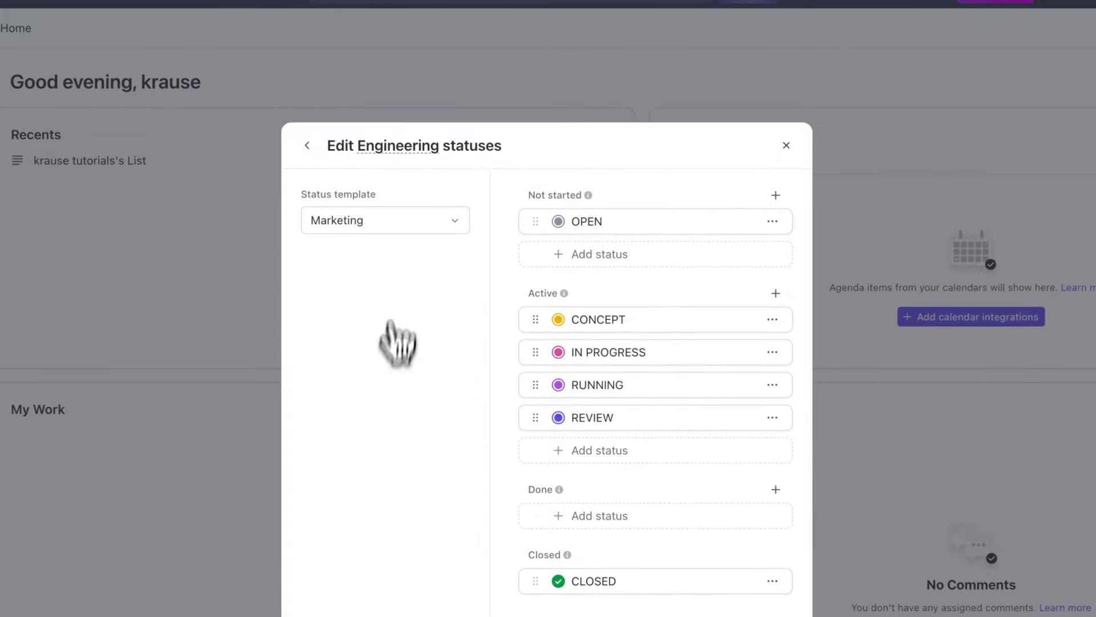
left_click(400, 221)
left_click(400, 387)
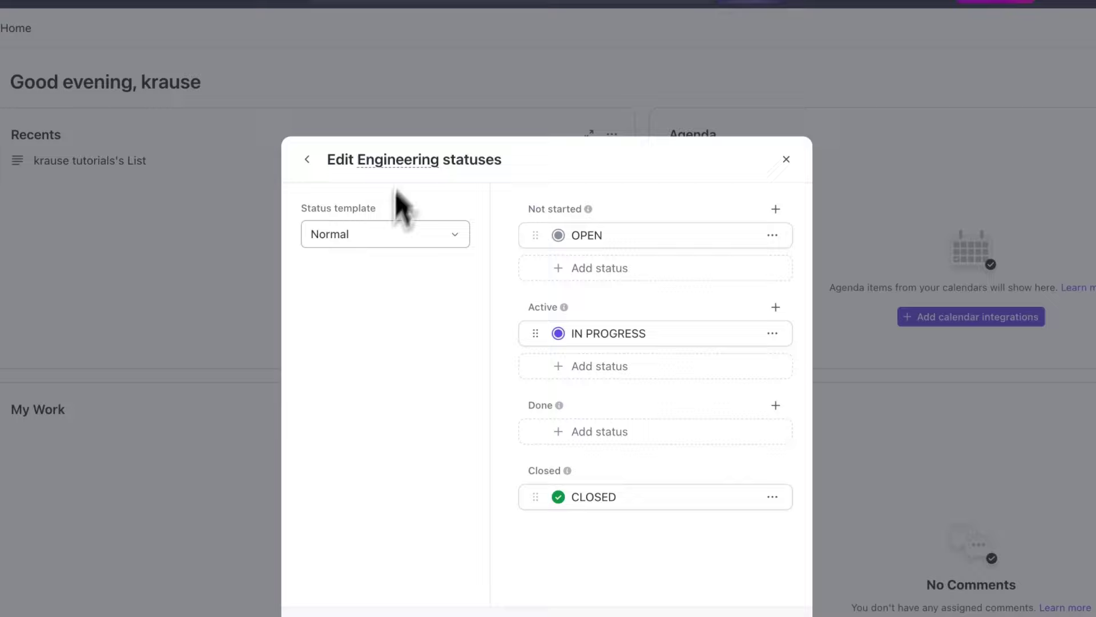
left_click(388, 225)
left_click(366, 332)
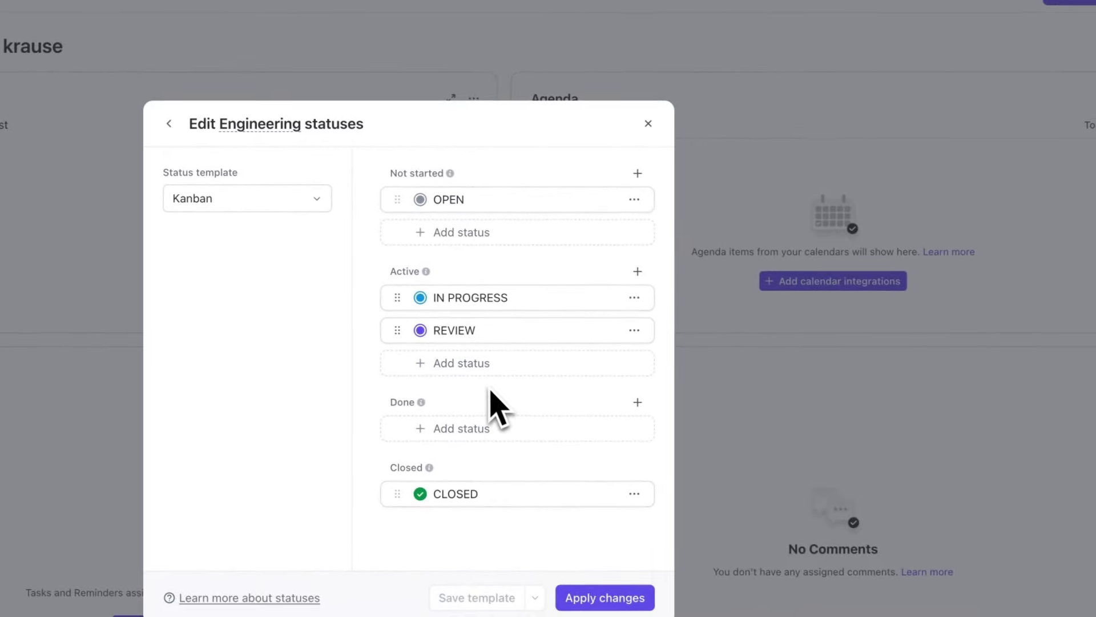
Step: Add an active status 'STATUS NEW' and apply the status changes to this space
left_click(469, 365)
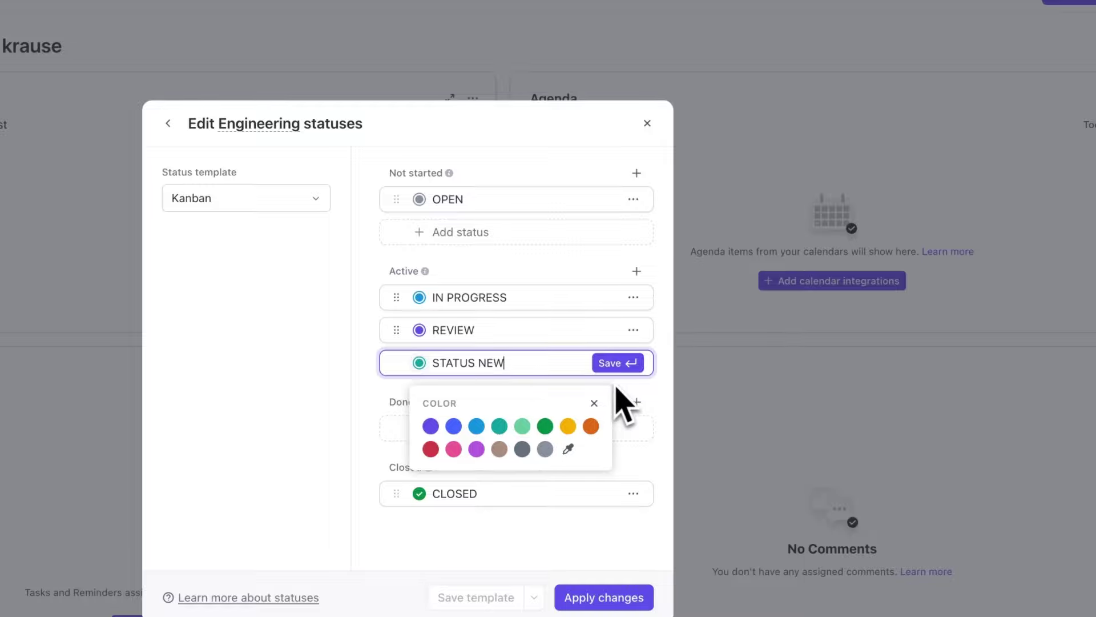
type("STATUS NEW")
left_click(616, 364)
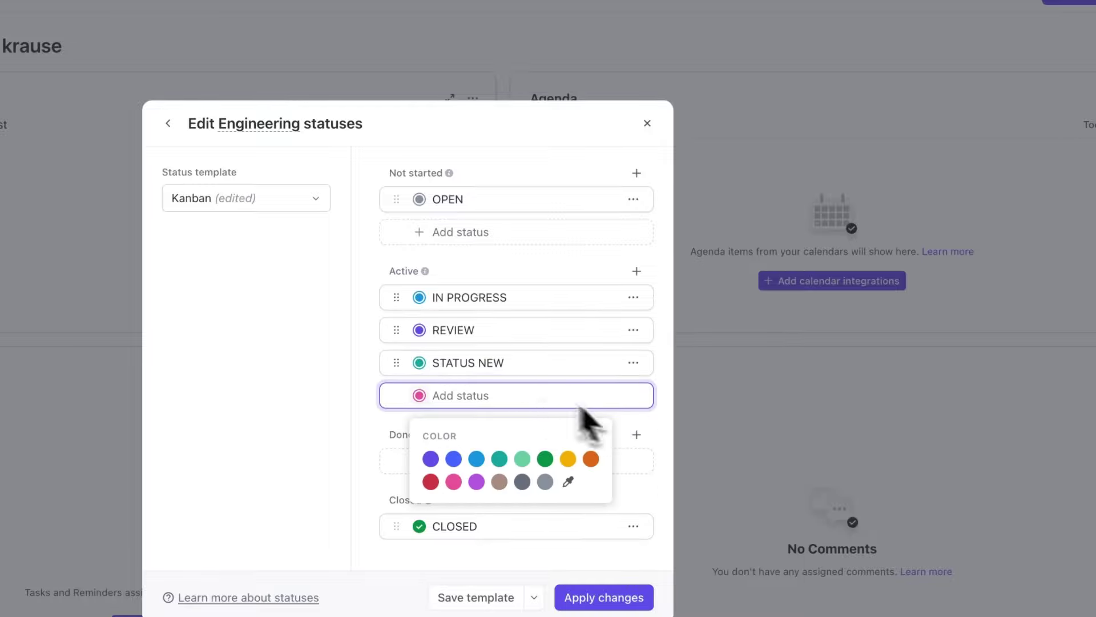
key("Escape")
key("Escape")
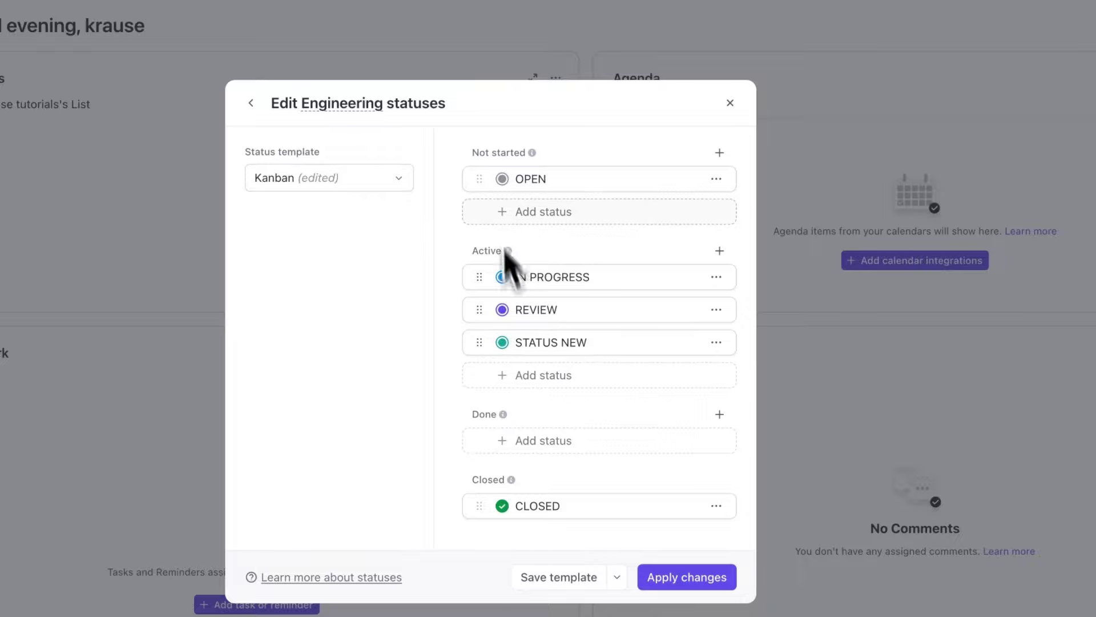
left_click_drag(473, 153, 526, 153)
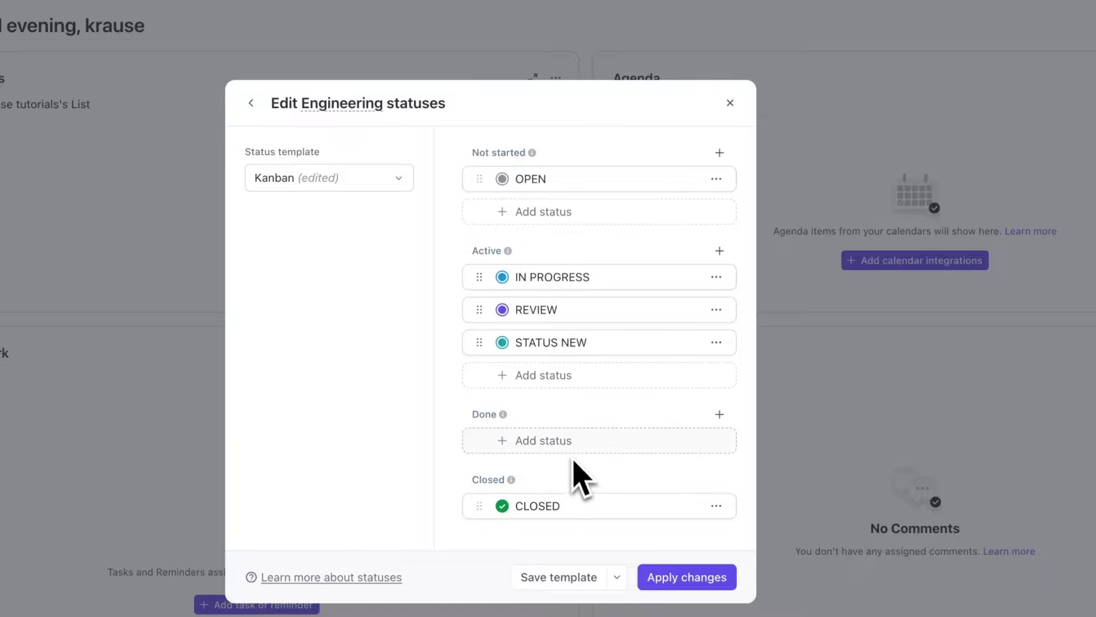
left_click(685, 577)
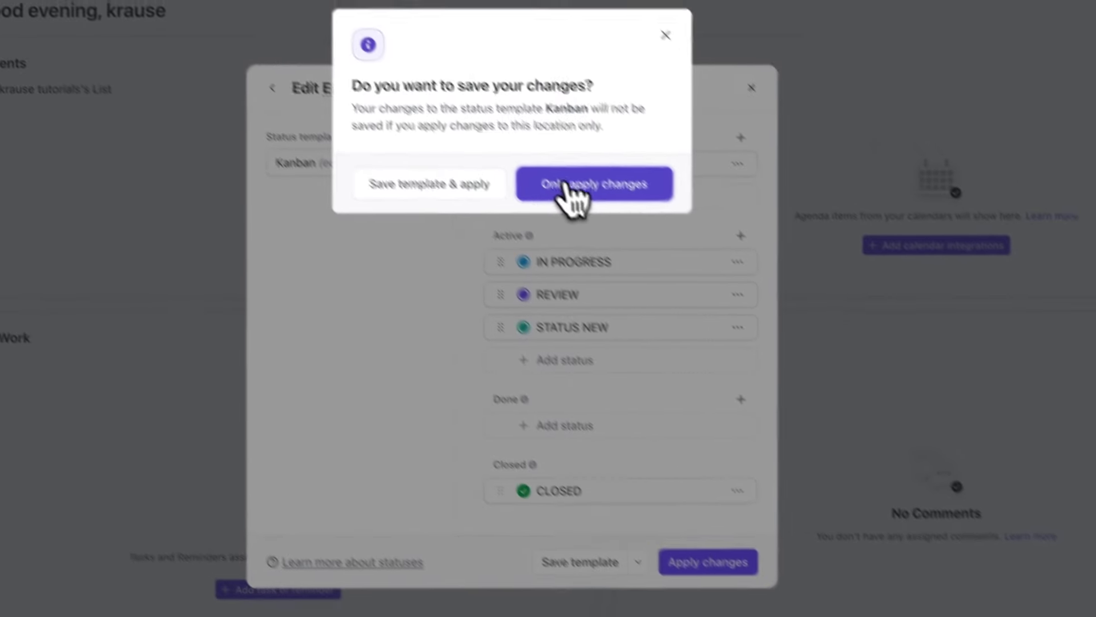
left_click(371, 121)
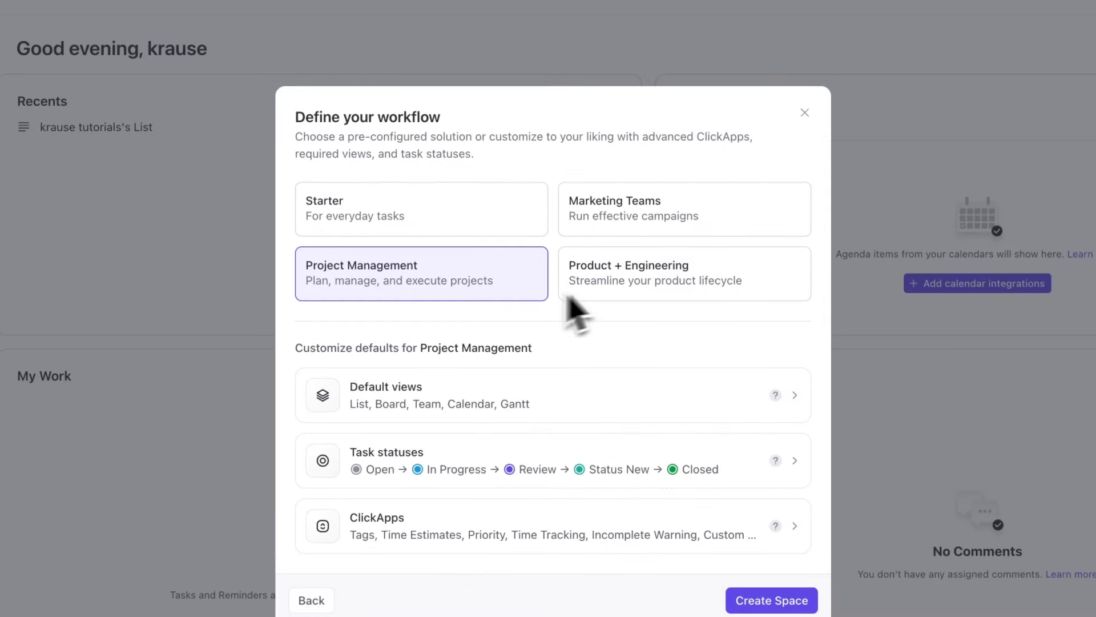
Step: Look over the full ClickApps list, then create the Engineering space
left_click(514, 522)
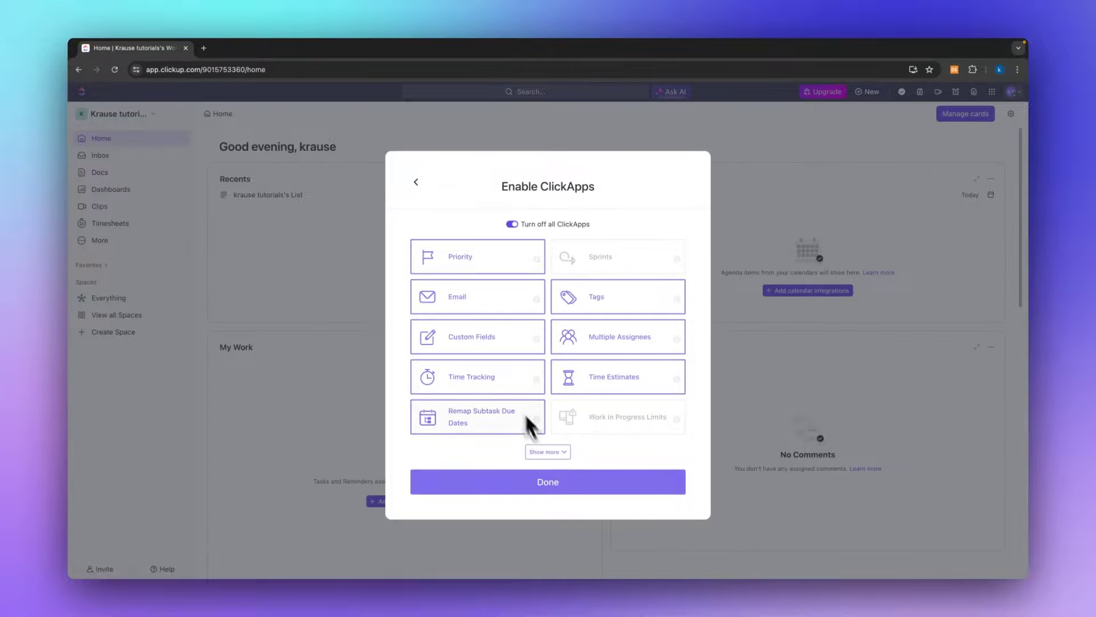
left_click(546, 454)
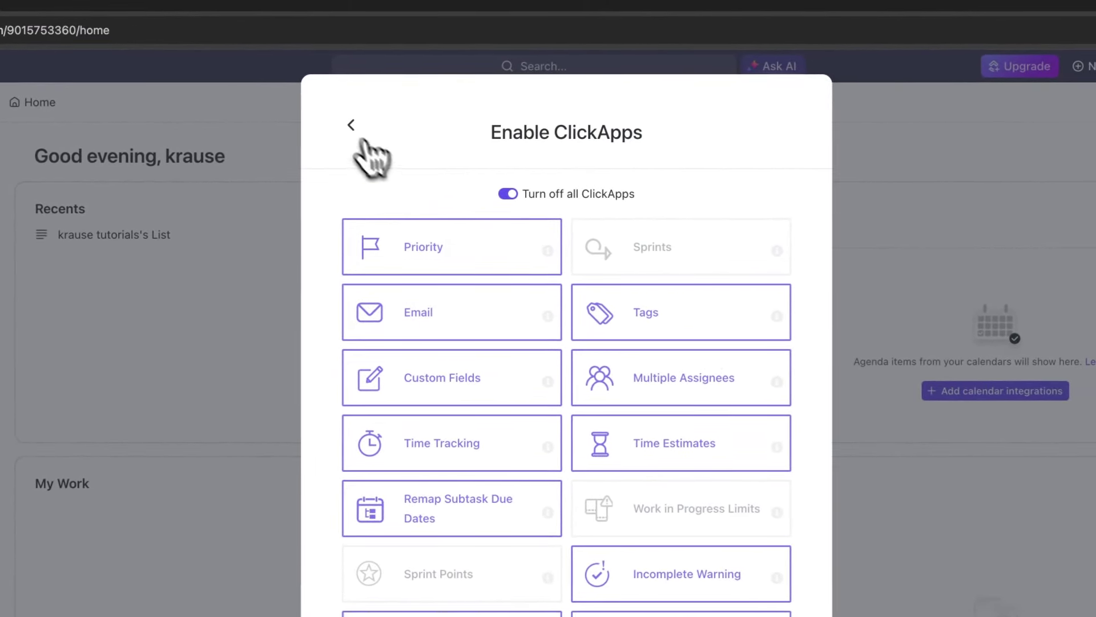
left_click(350, 128)
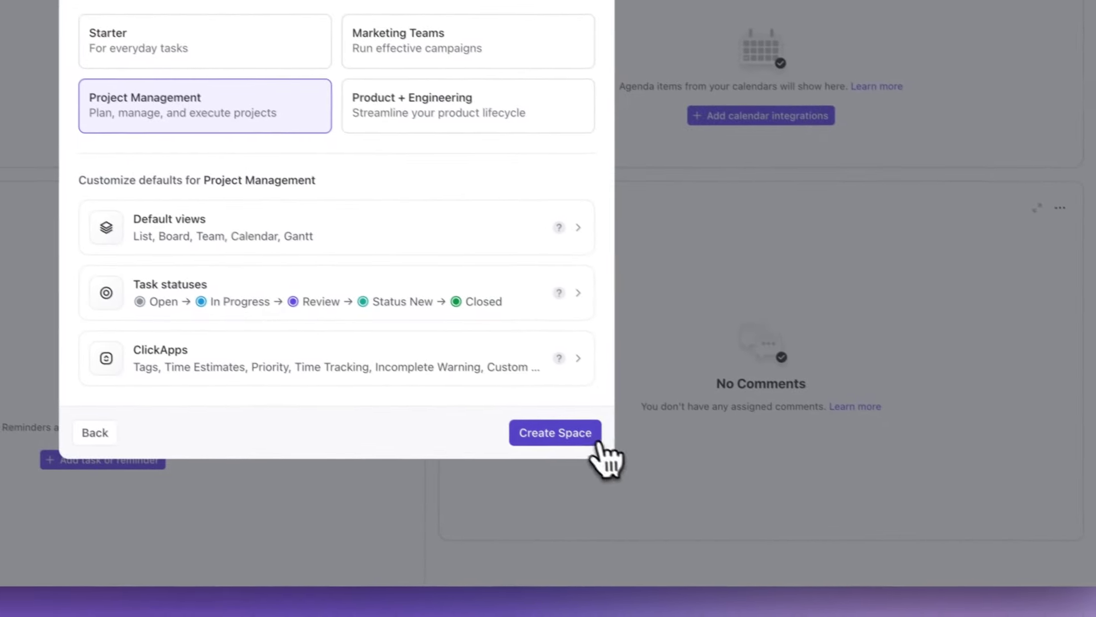
left_click(697, 499)
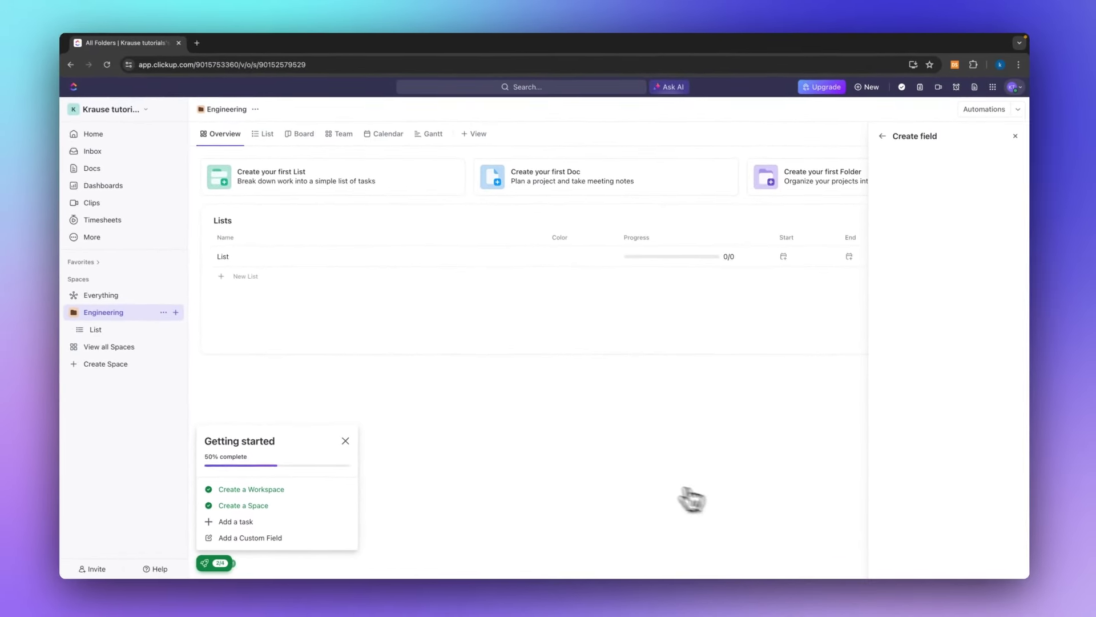
Step: Dismiss the getting-started panel and look through the Board, Calendar and Gantt views
left_click(364, 454)
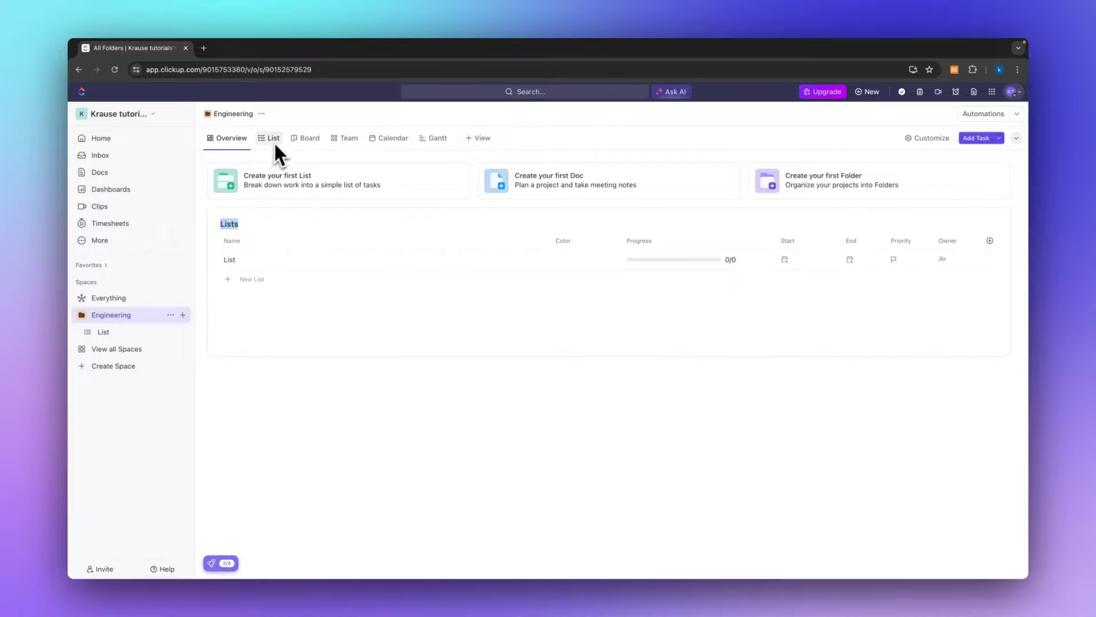
left_click(310, 140)
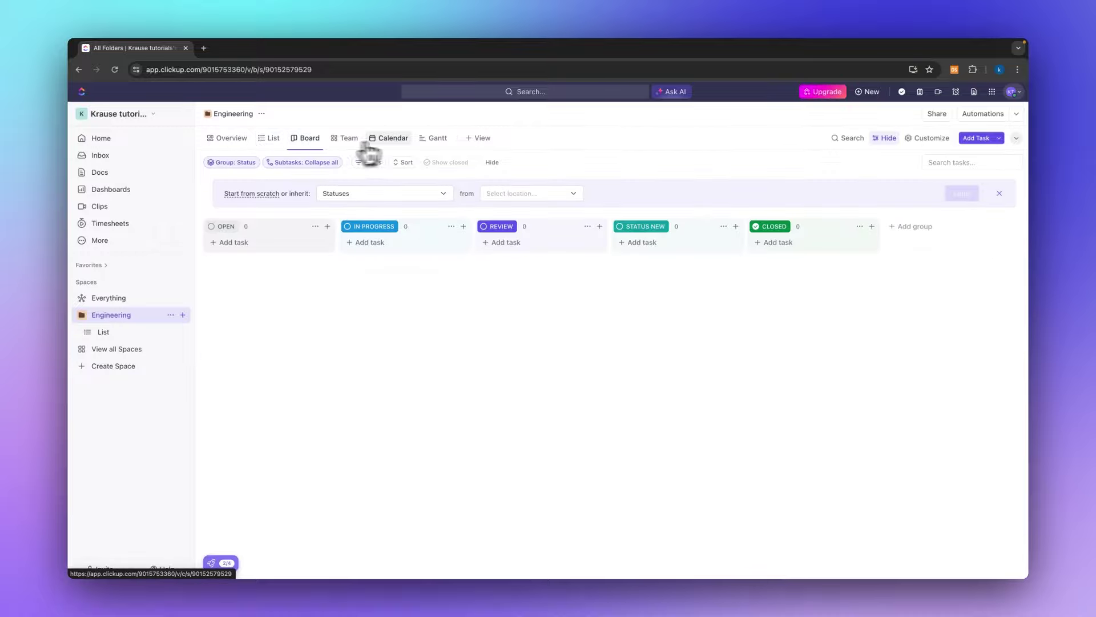
left_click(390, 143)
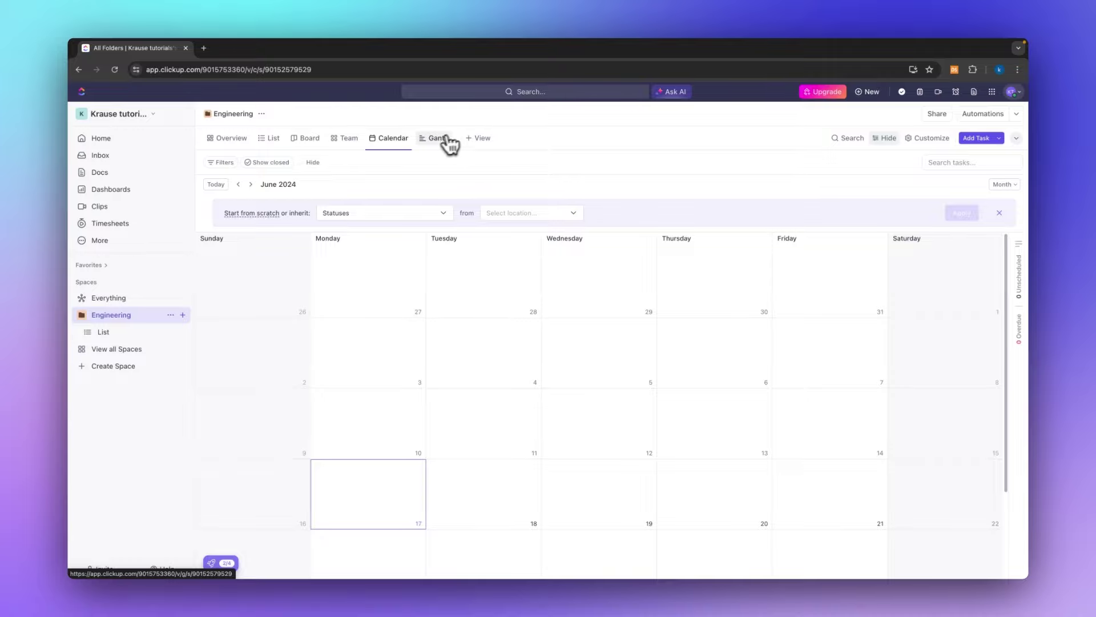
left_click(446, 139)
Step: Add a Mind Map view to the Engineering space
left_click(482, 140)
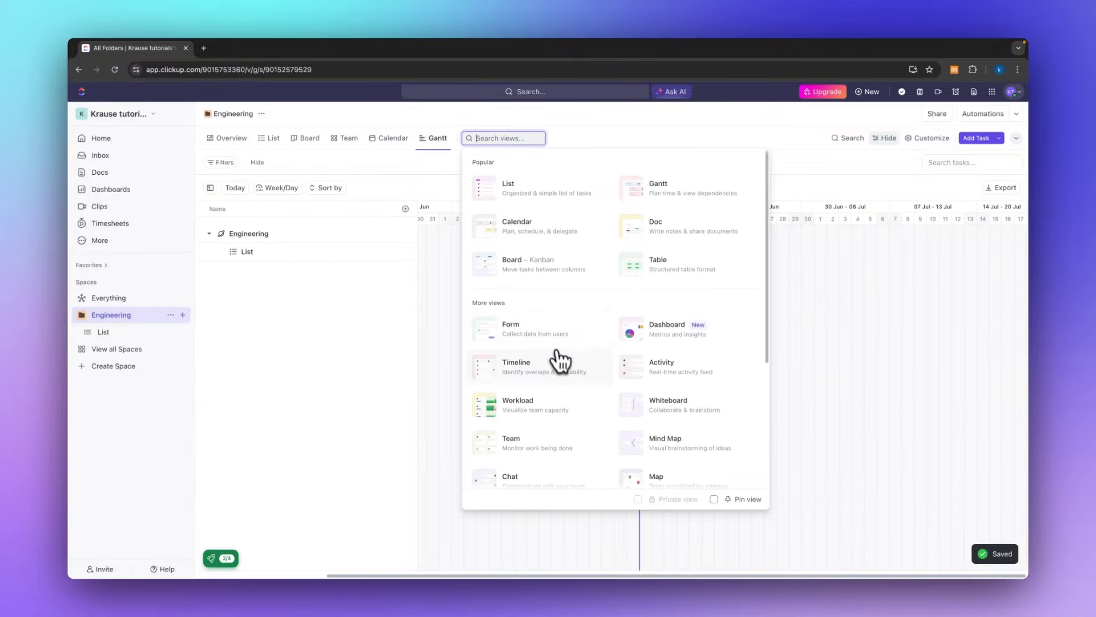
scroll(562, 359, "down", 5)
scroll(605, 348, "up", 5)
scroll(640, 351, "down", 5)
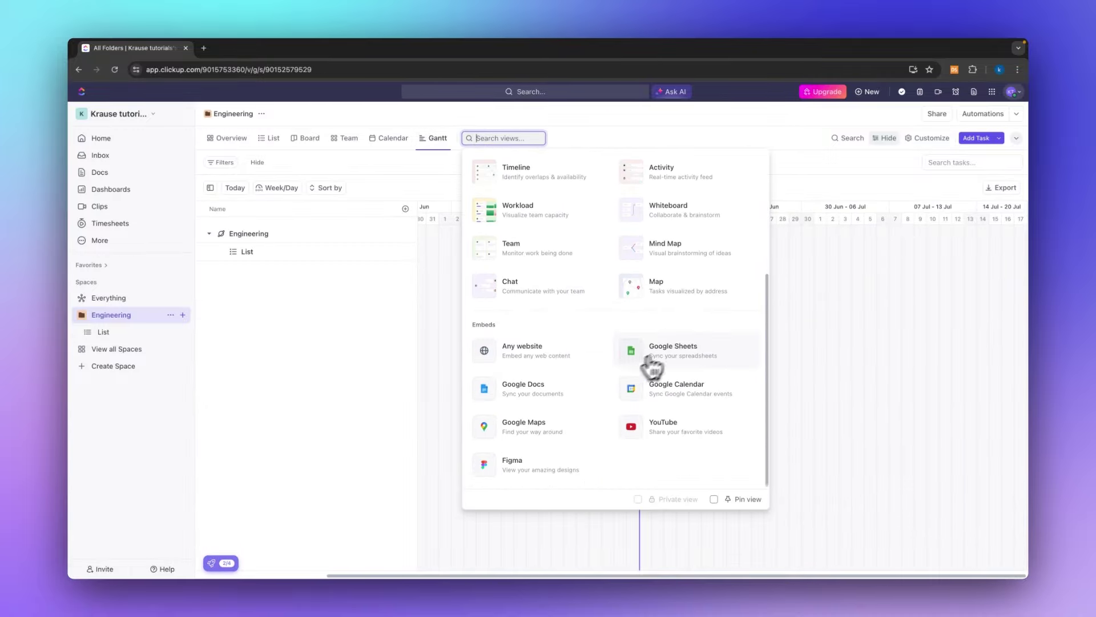
left_click(677, 251)
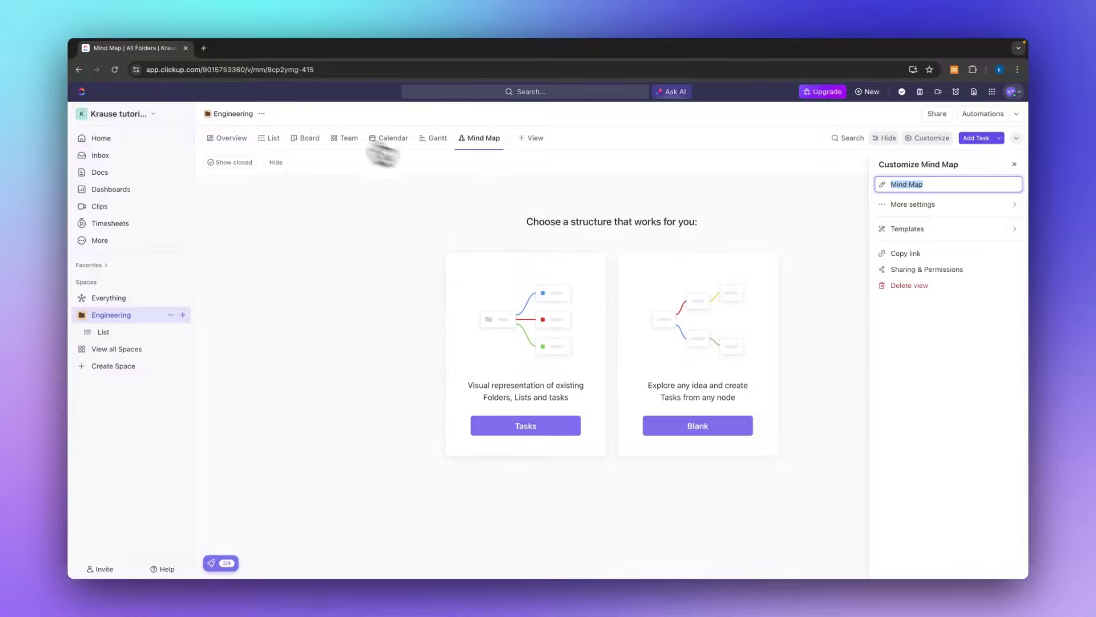
key("Escape")
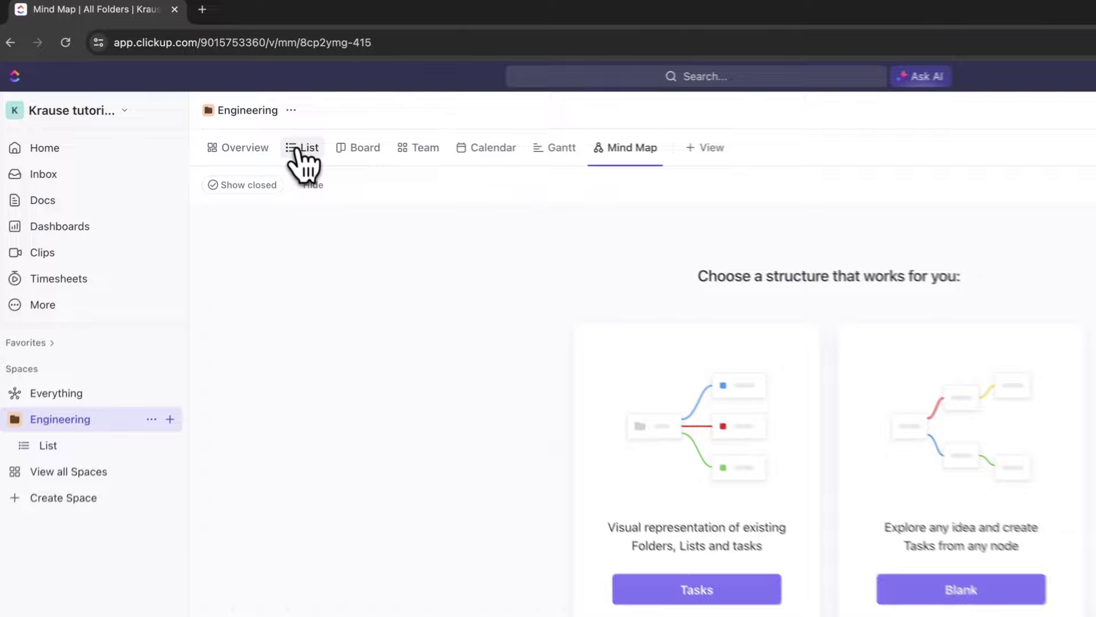
Step: Create a task named 'Task Name' in the Engineering List
left_click(271, 142)
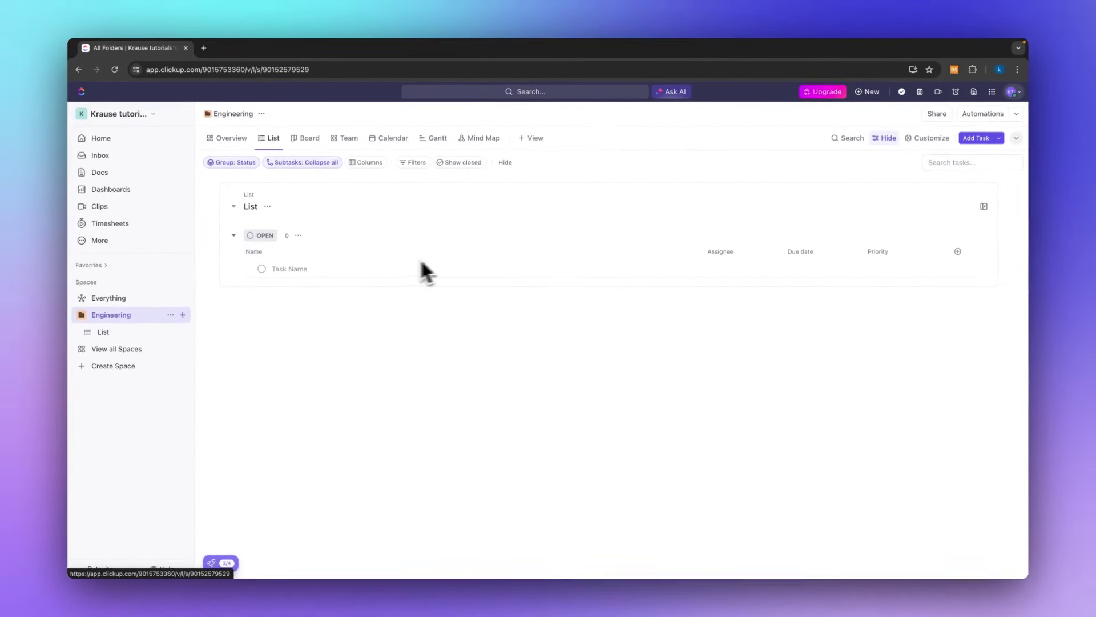
left_click(354, 266)
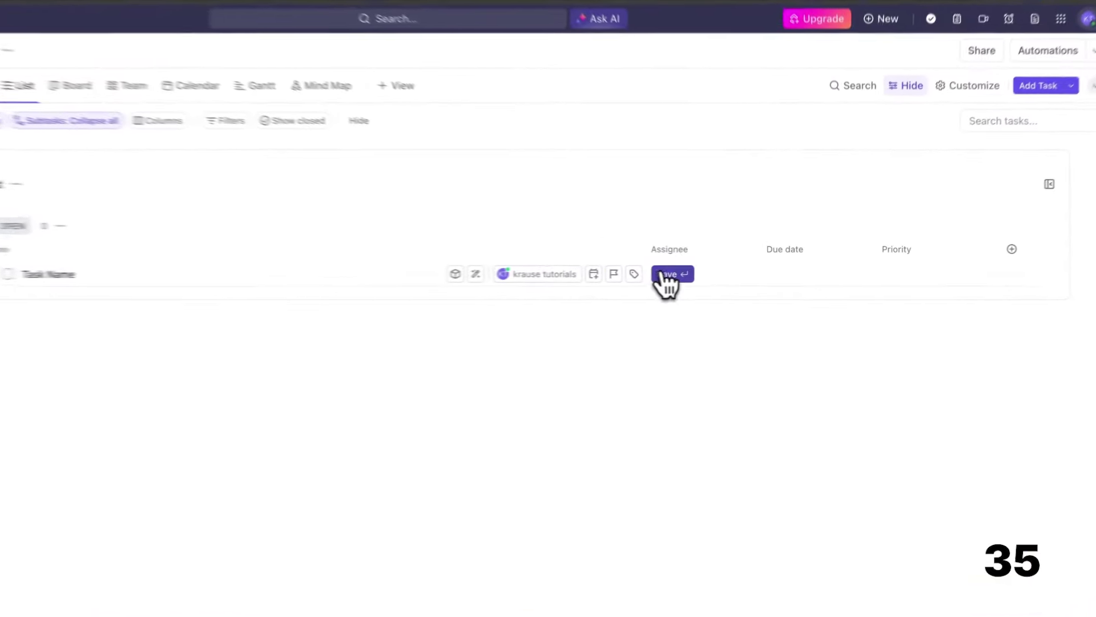
left_click(721, 268)
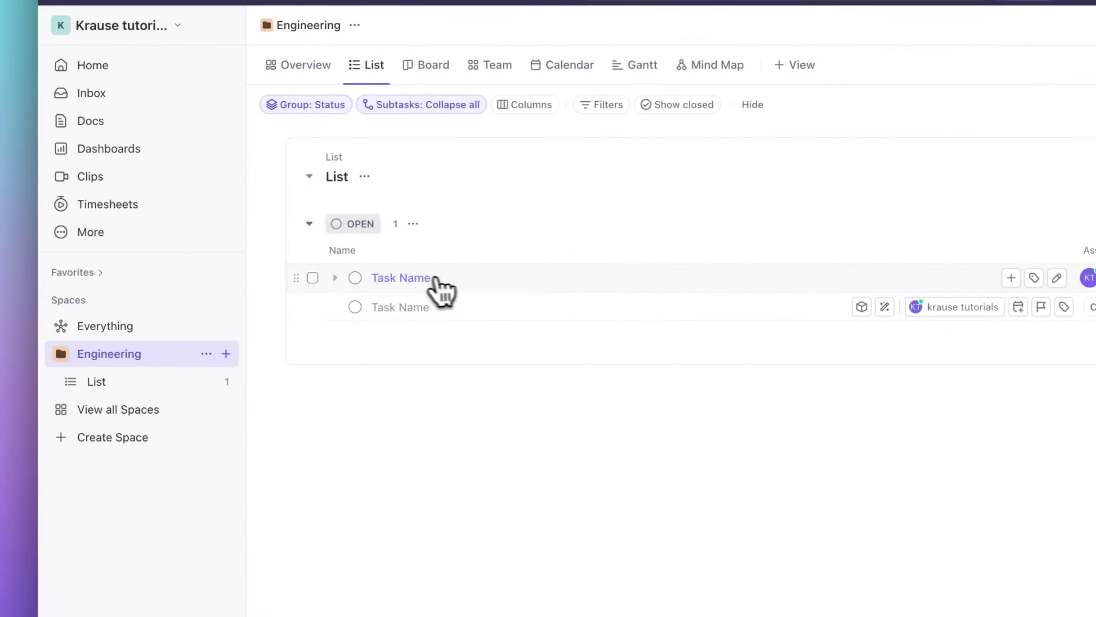
left_click(436, 280)
left_click(132, 266)
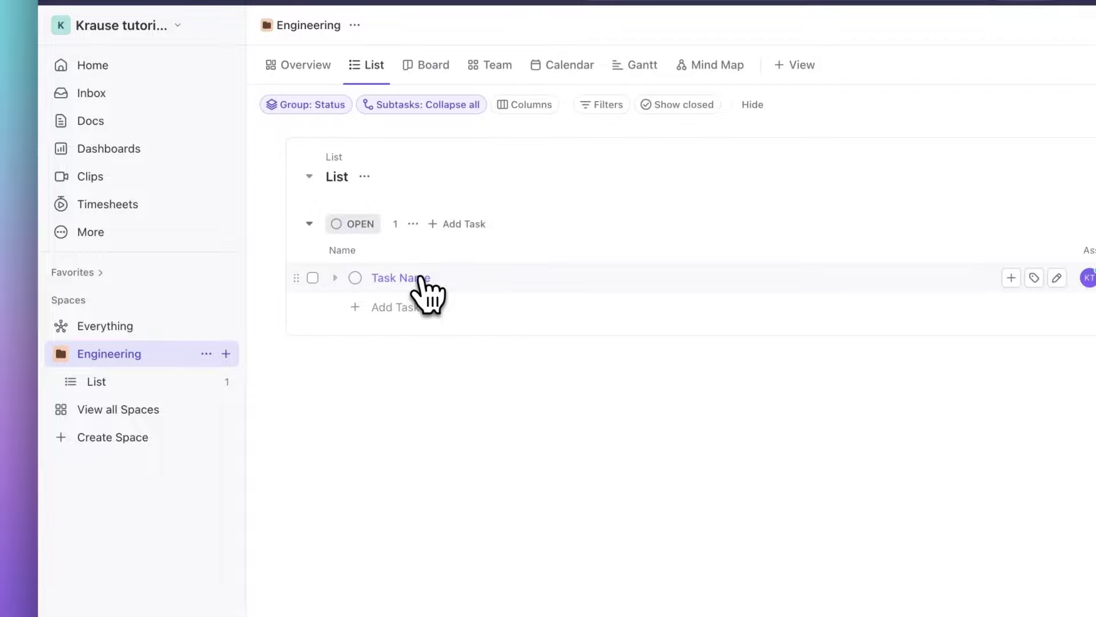
Step: Add subtasks 'Sub Task' and 'Sub Task 2' under Task Name
left_click(335, 278)
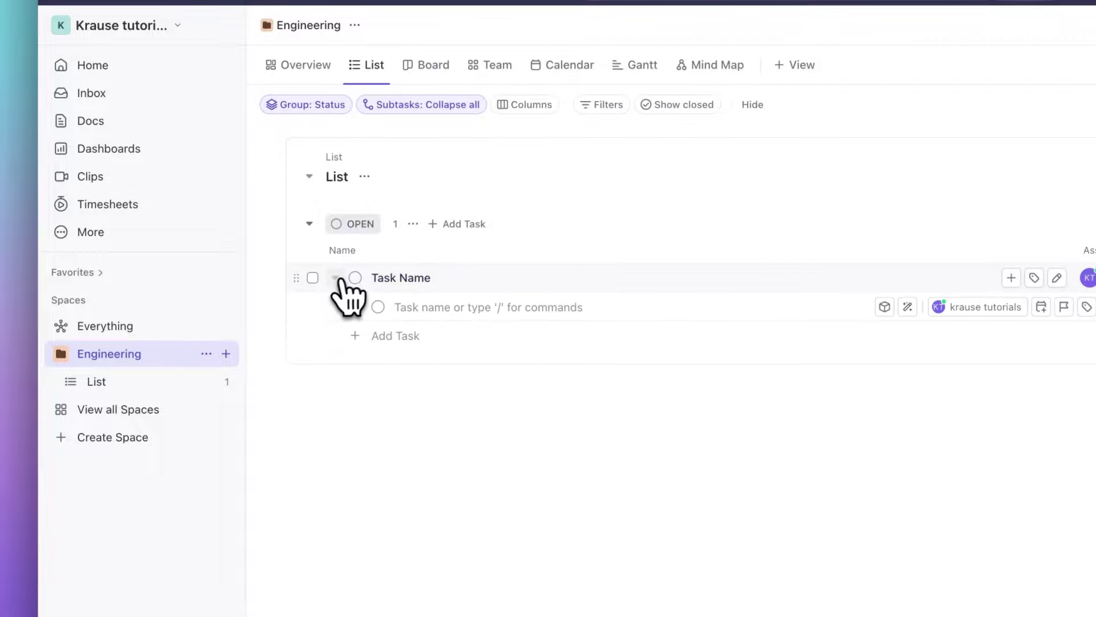
left_click(448, 307)
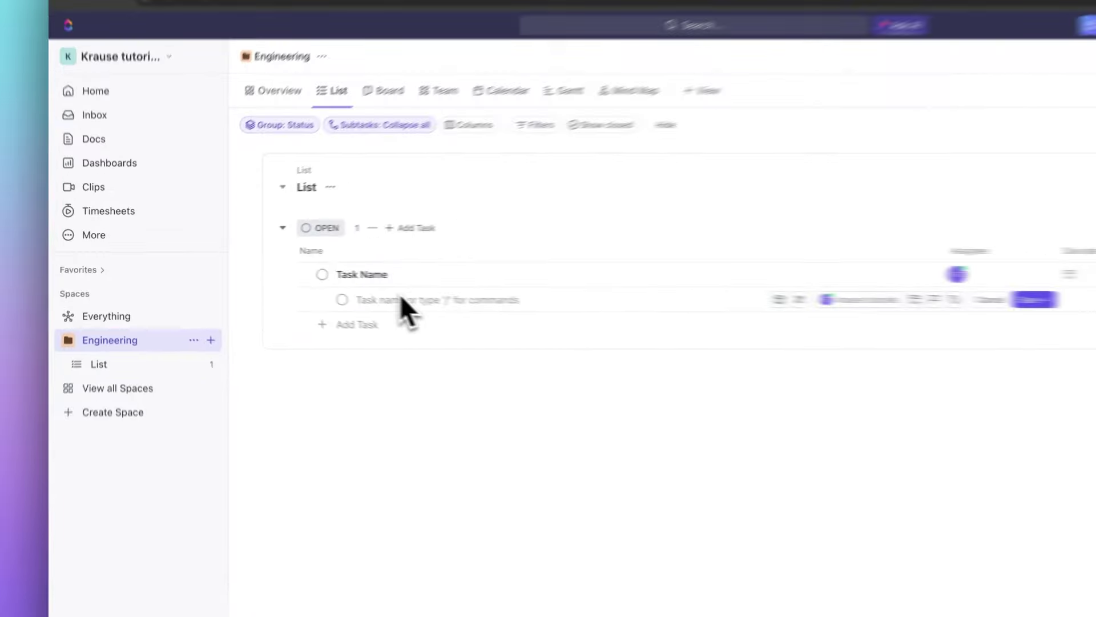
type("Sub Ta")
type("sk")
key("Return")
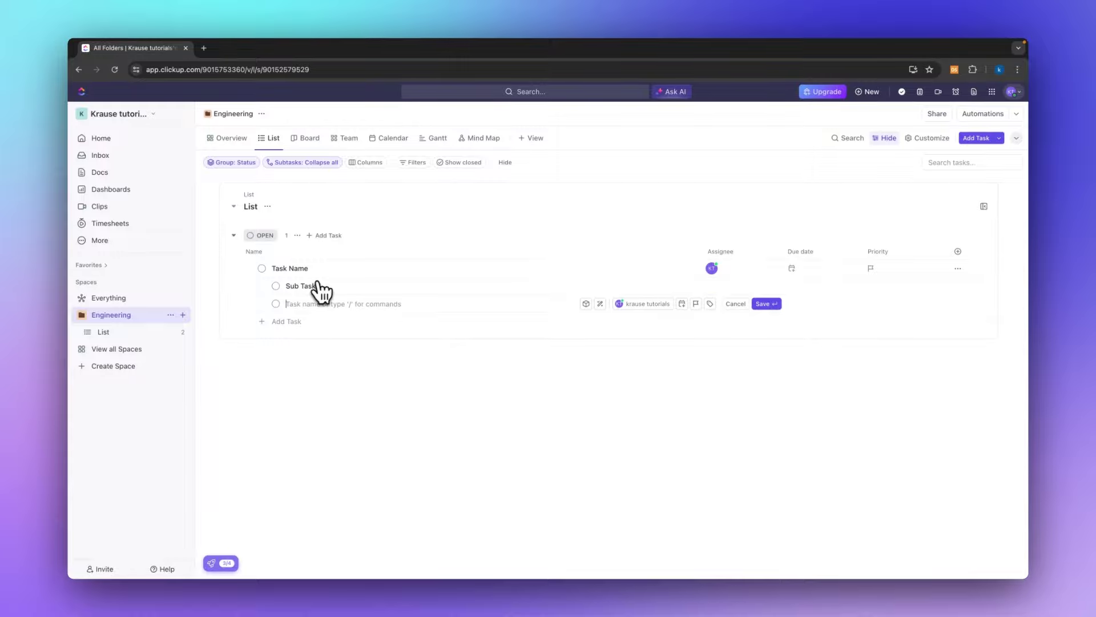
type("Sub Ta")
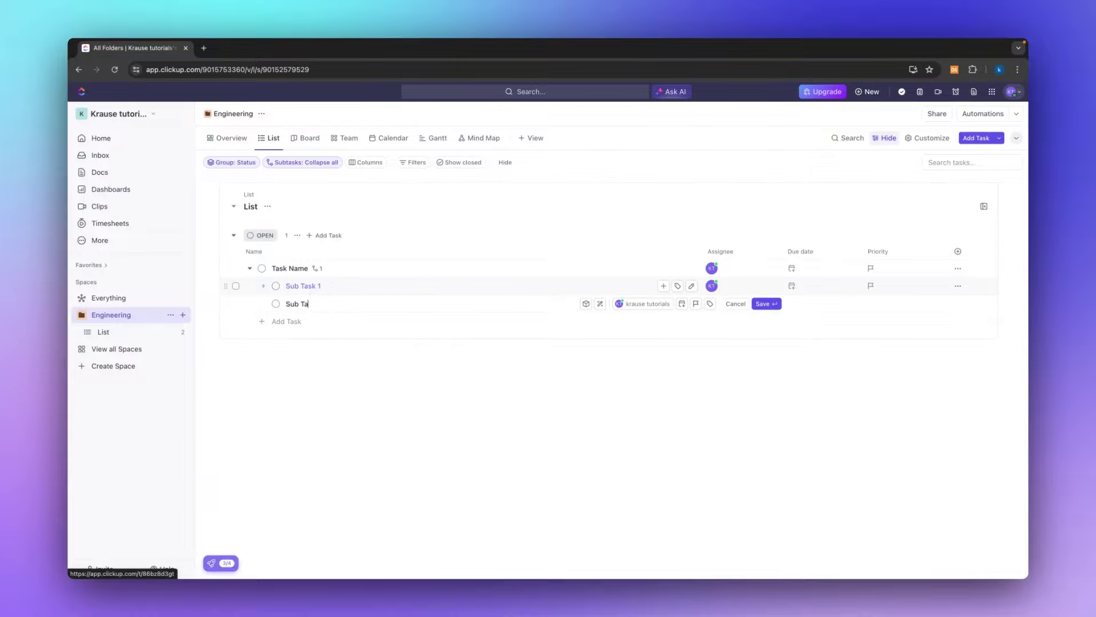
type("sk 2")
key("Return")
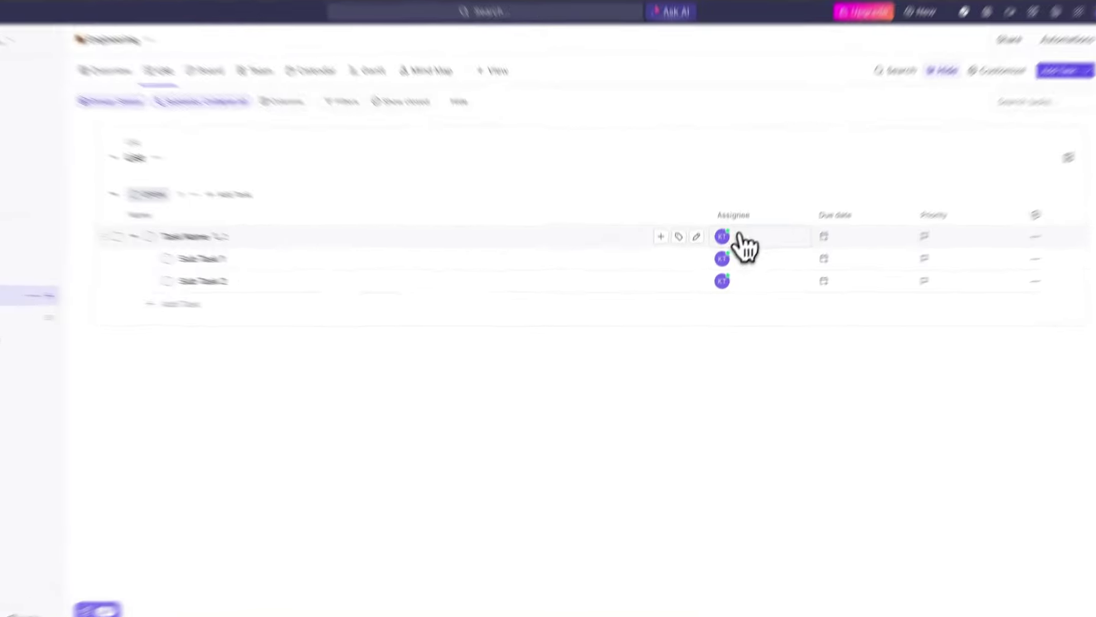
left_click(720, 269)
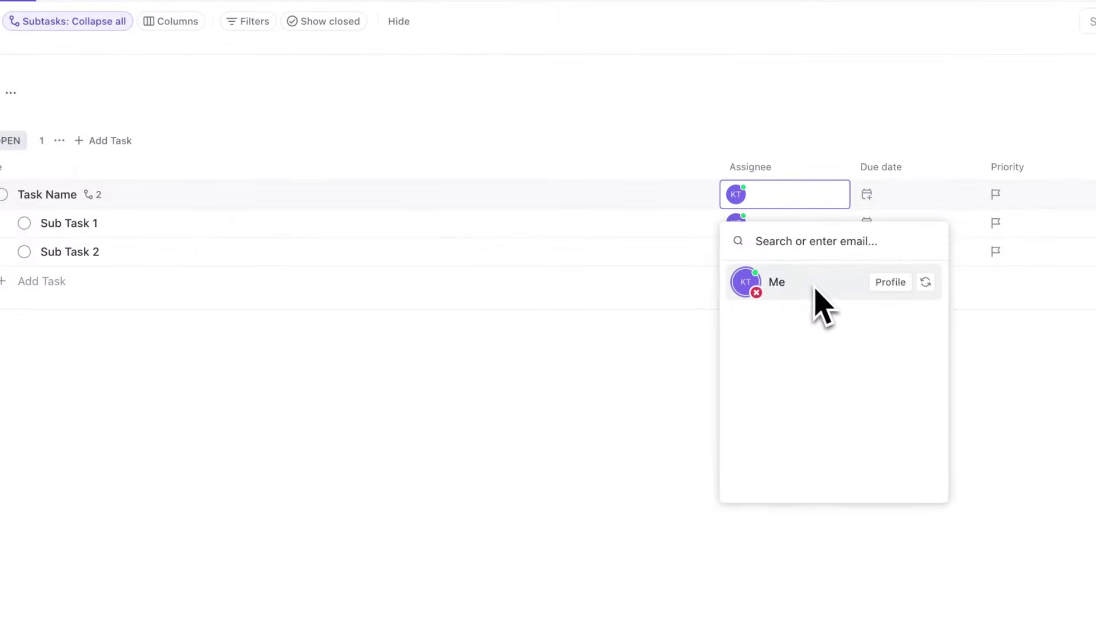
left_click(629, 378)
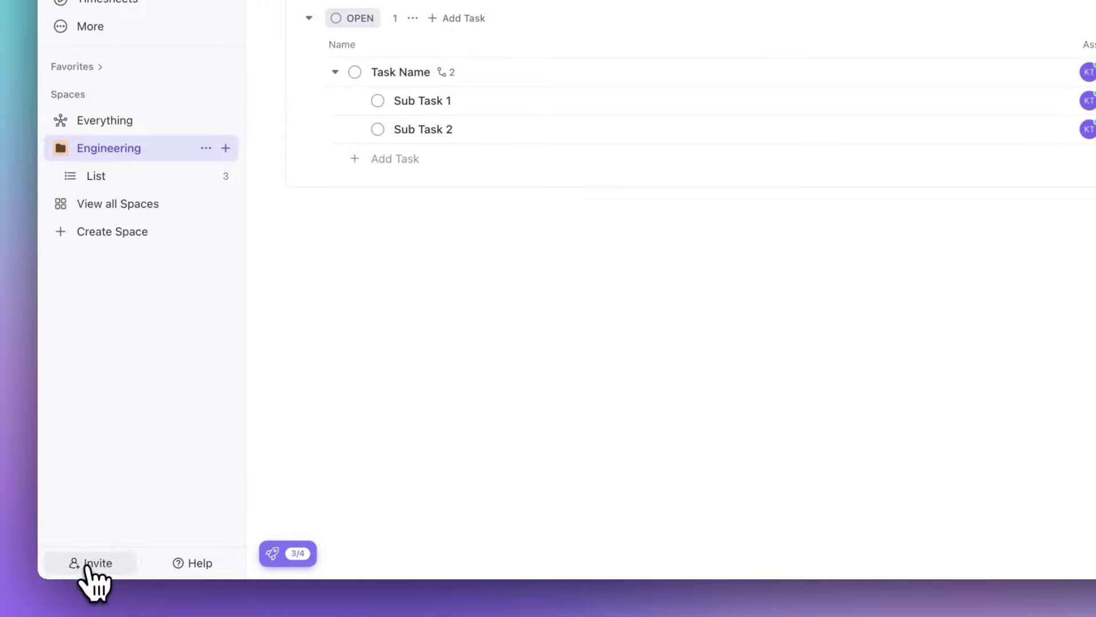
left_click(91, 564)
left_click_drag(472, 102, 601, 121)
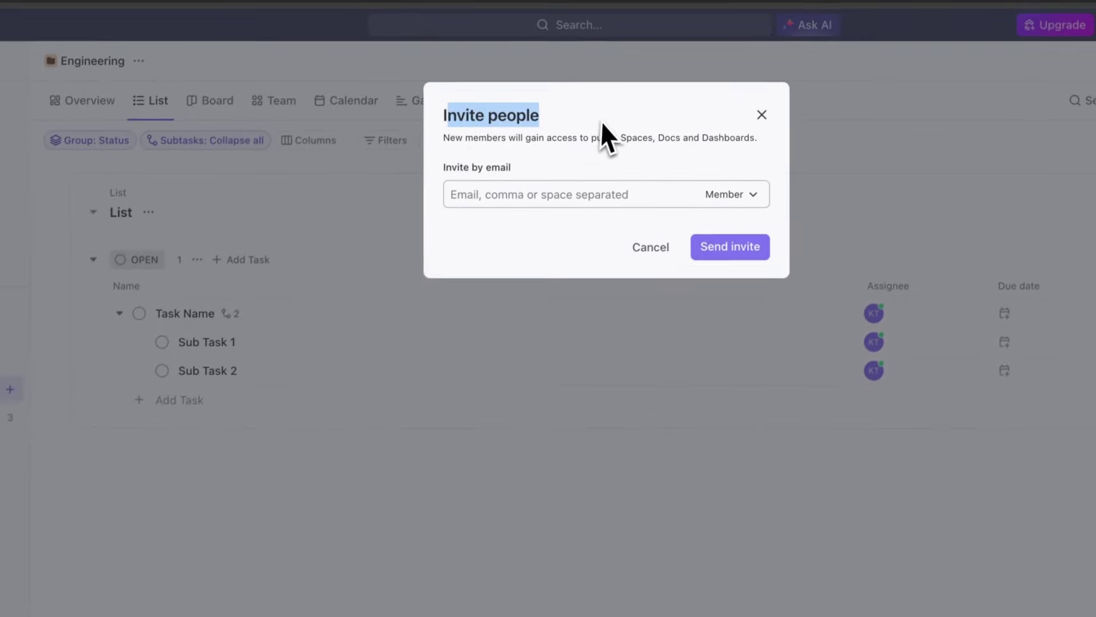
left_click(667, 357)
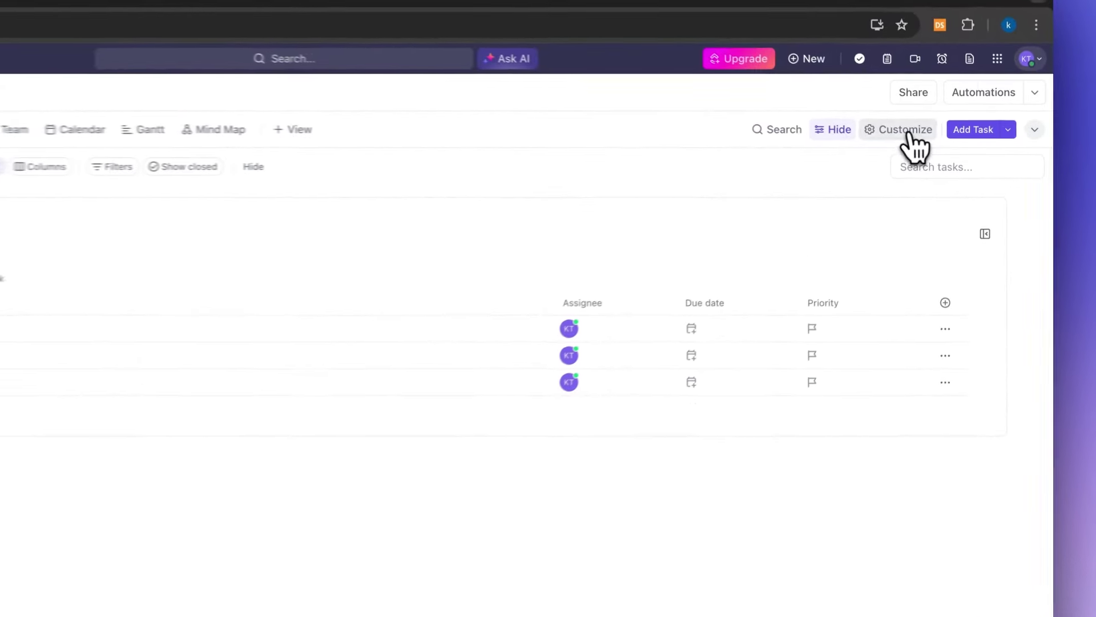
Step: Open the Fields settings for the Engineering list through Customize
left_click(931, 139)
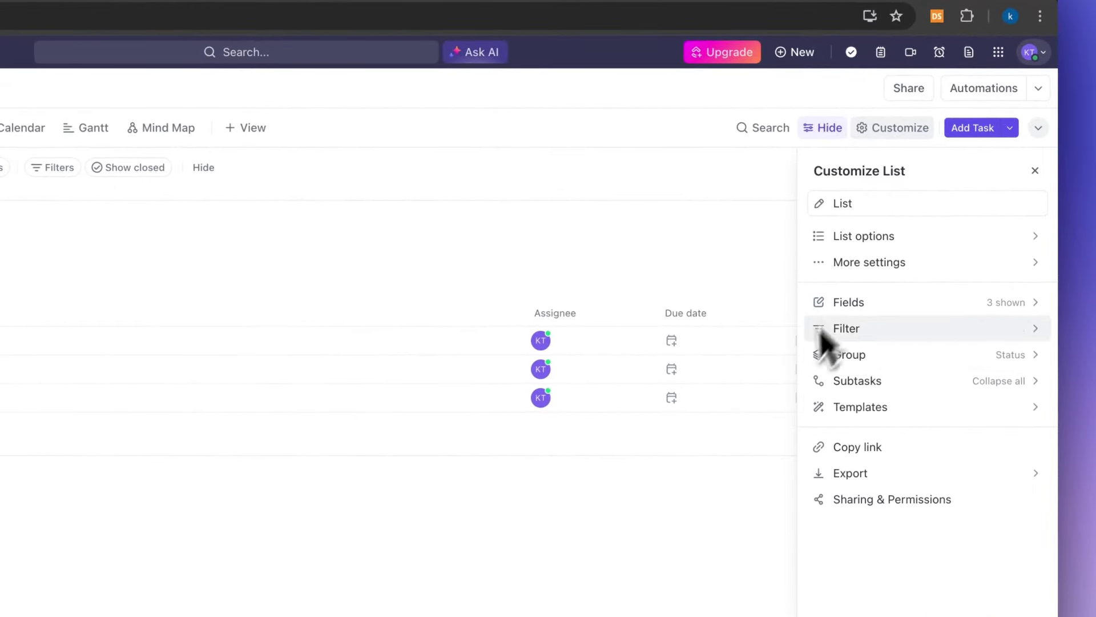
left_click(1006, 302)
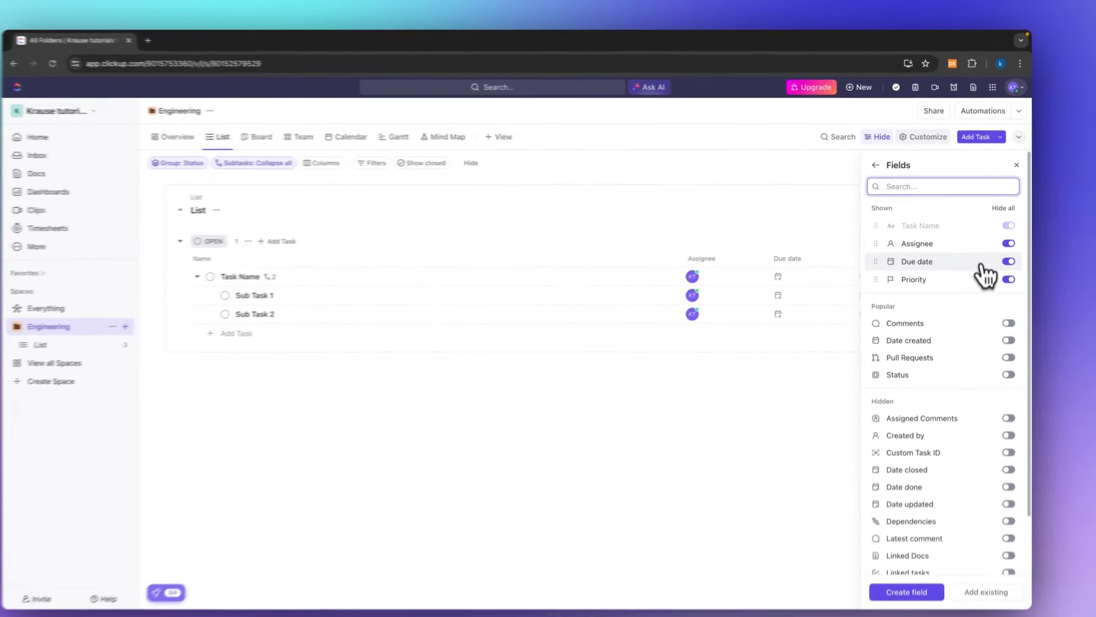
scroll(942, 252, "down", 2)
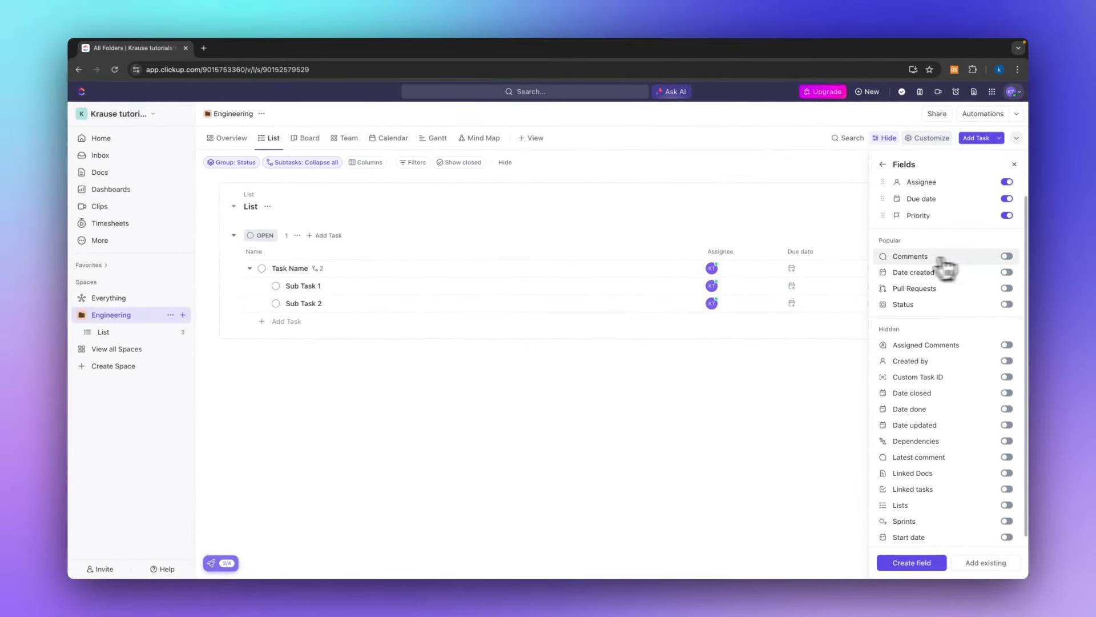
scroll(920, 294, "down", 2)
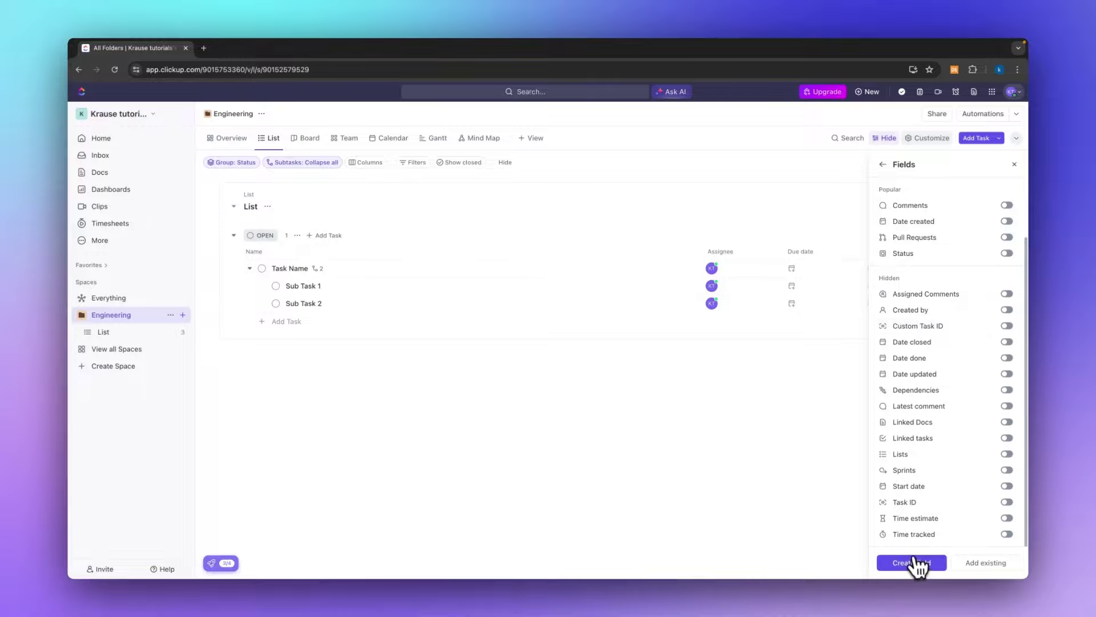
scroll(936, 285, "up", 4)
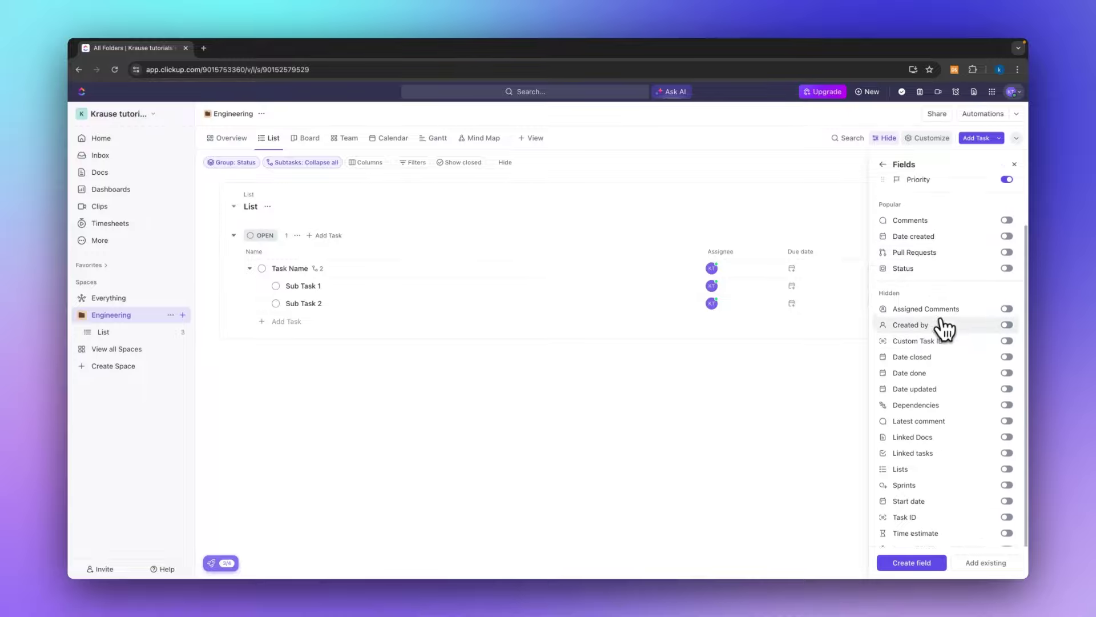
Step: Start a new custom field and browse types like Dropdown, Text, Date, Labels and Number
left_click(909, 562)
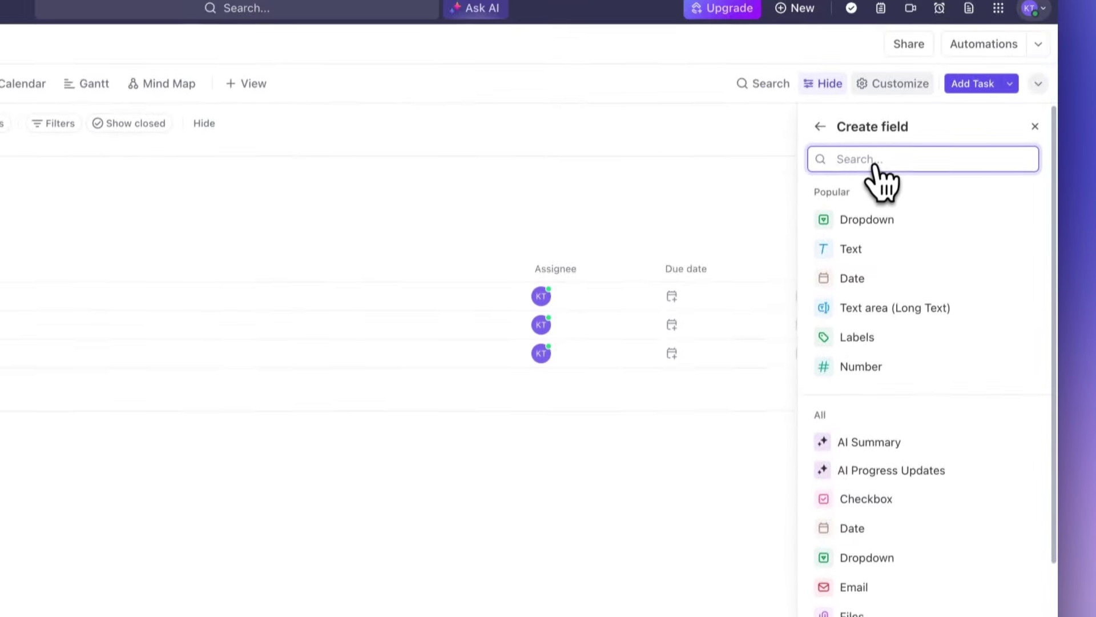
scroll(877, 226, "down", 10)
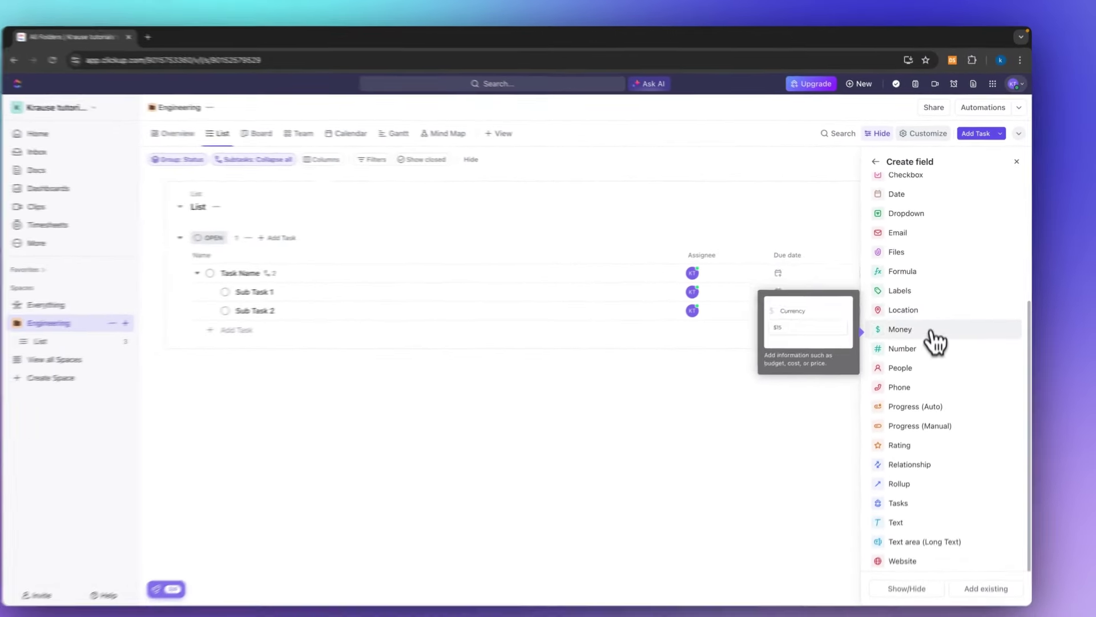
scroll(930, 288, "up", 1)
scroll(942, 386, "down", 1)
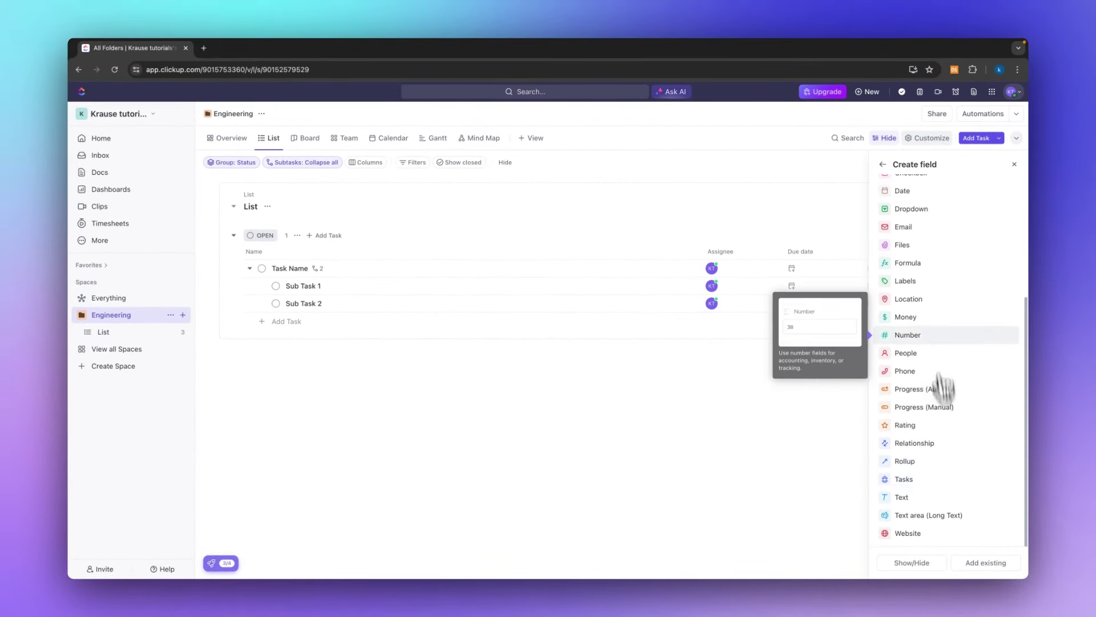
scroll(942, 360, "up", 10)
scroll(945, 366, "down", 10)
scroll(934, 440, "up", 10)
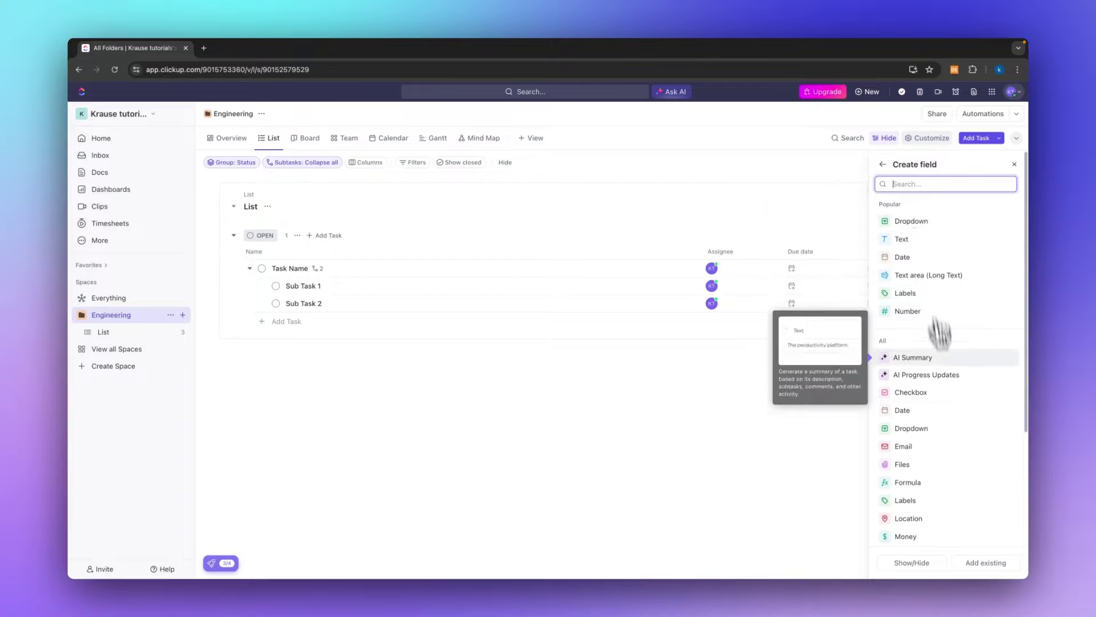
scroll(939, 334, "down", 3)
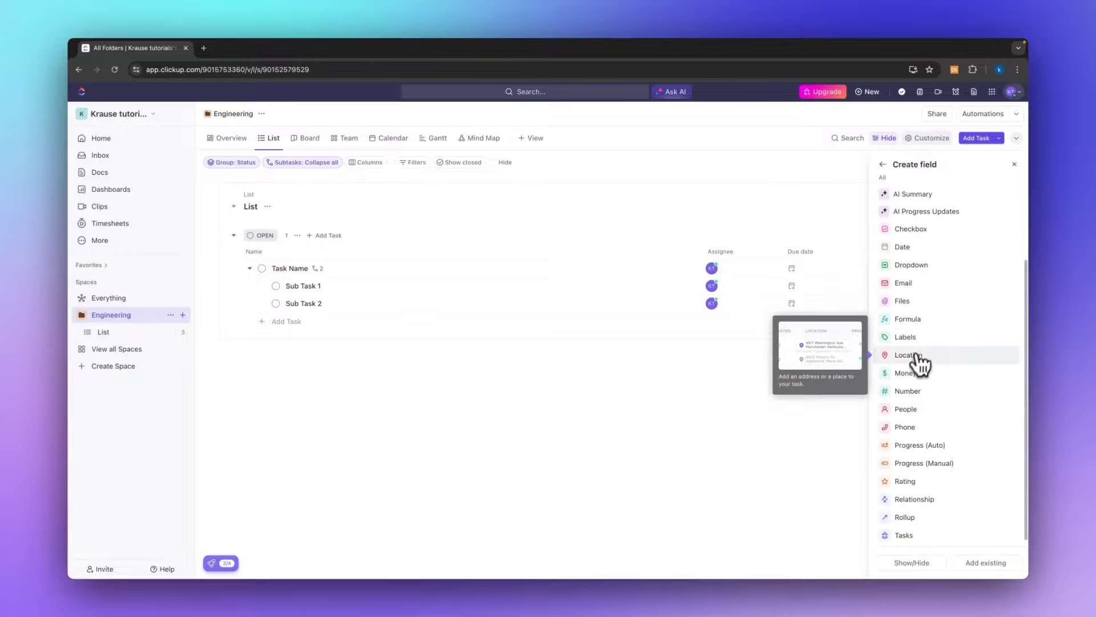
scroll(930, 371, "up", 5)
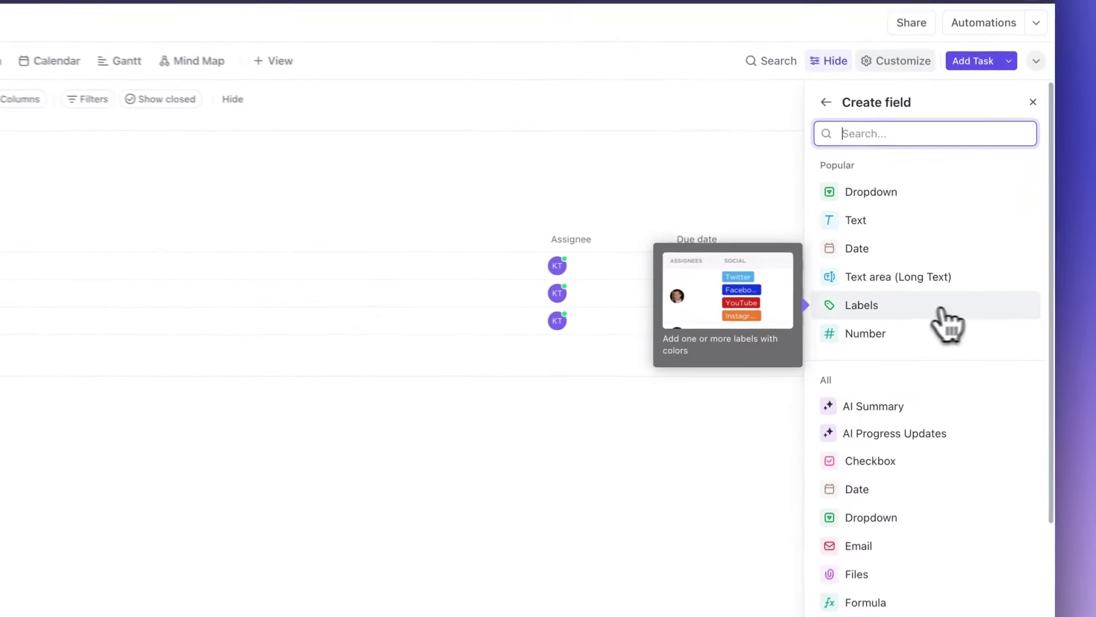
Step: Make Niche a Labels field with a smiley icon and options Doctor, YouTube and Lawyer
left_click(899, 293)
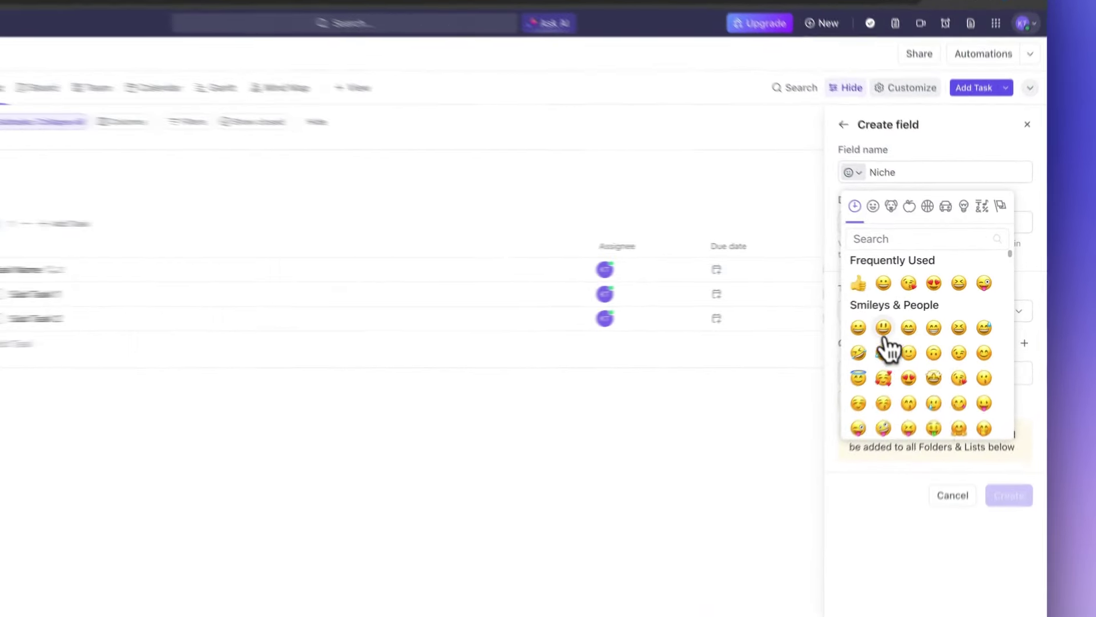
left_click(912, 310)
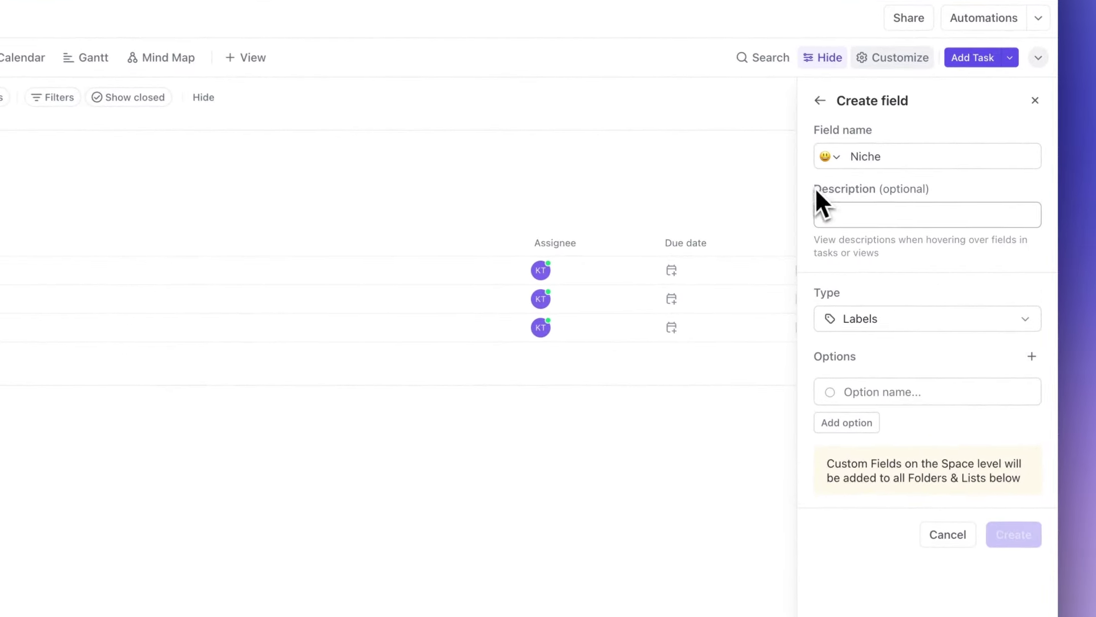
left_click(949, 192)
left_click(912, 392)
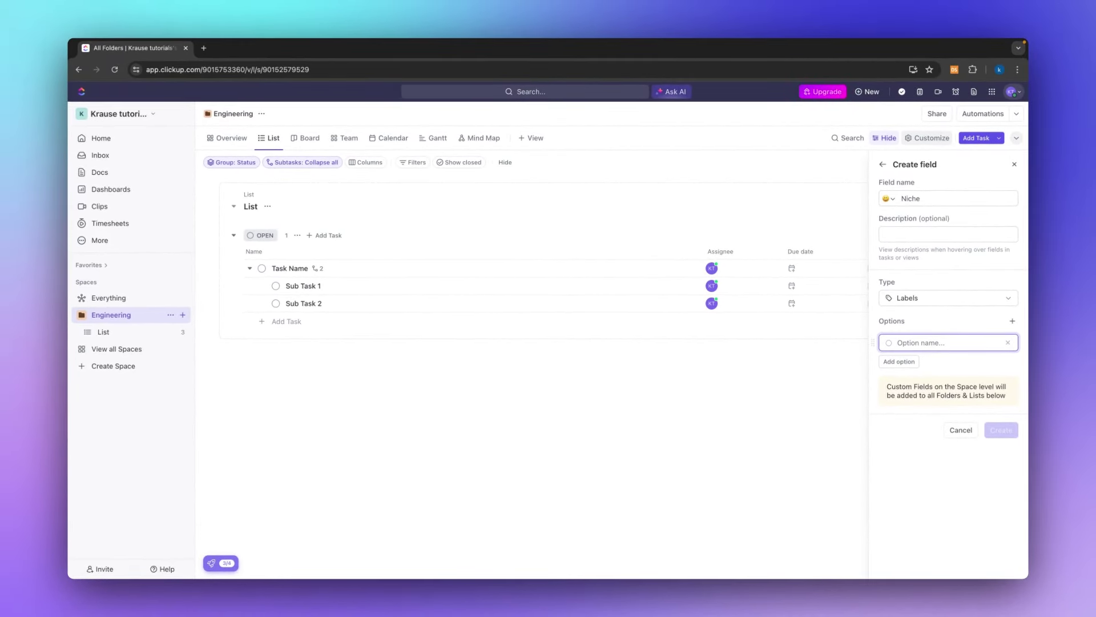
key("Return")
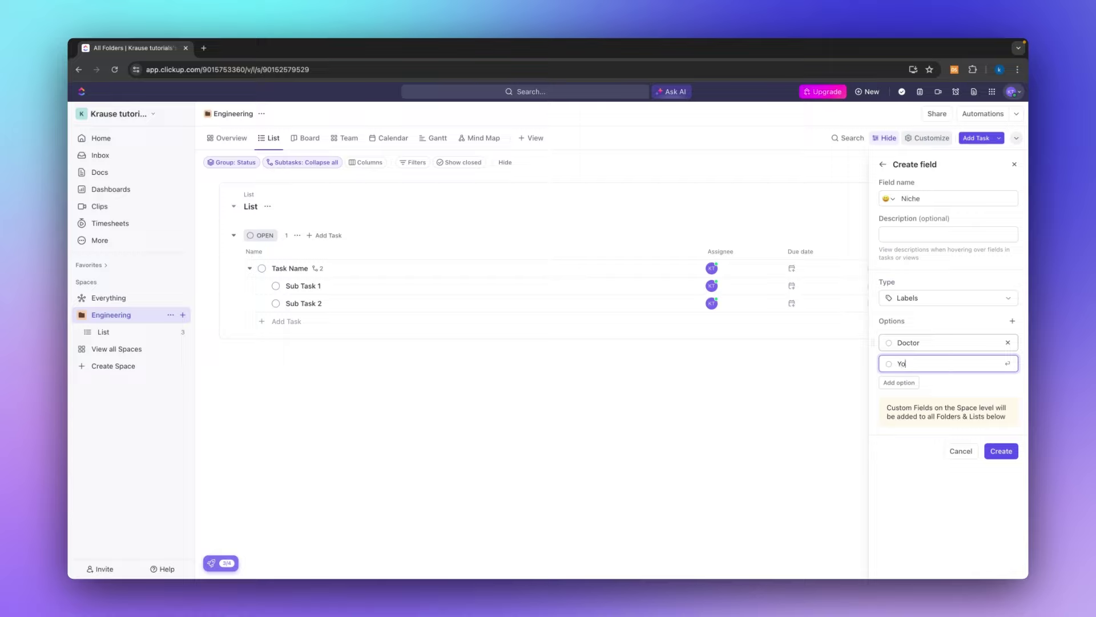
key("Return")
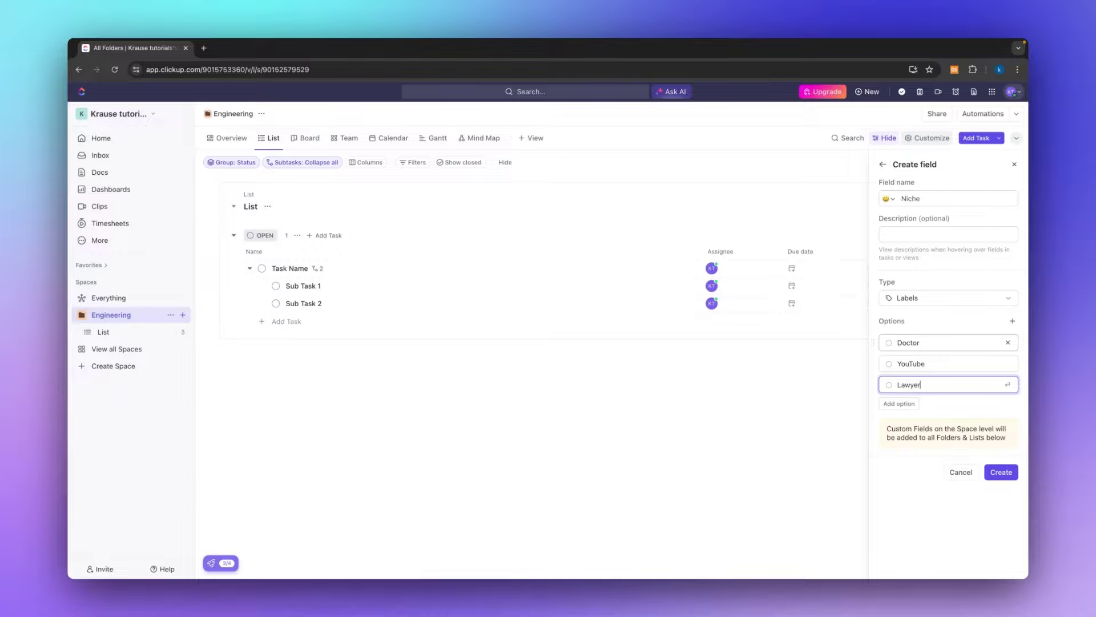
key("Return")
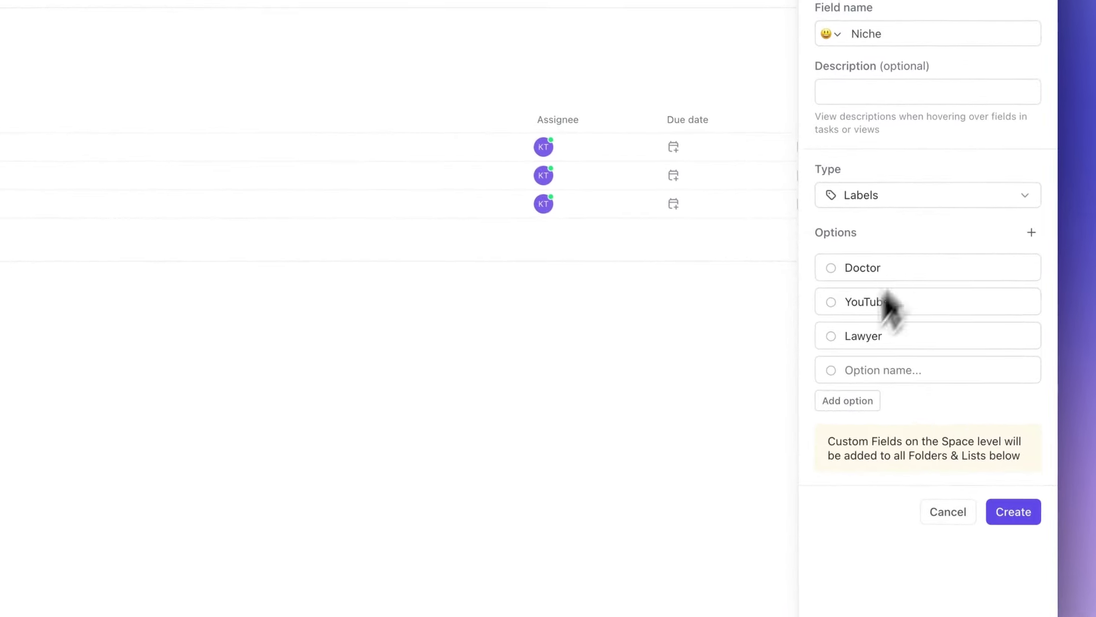
Step: Colour the labels: Doctor green, YouTube red, Lawyer yellow
left_click(831, 267)
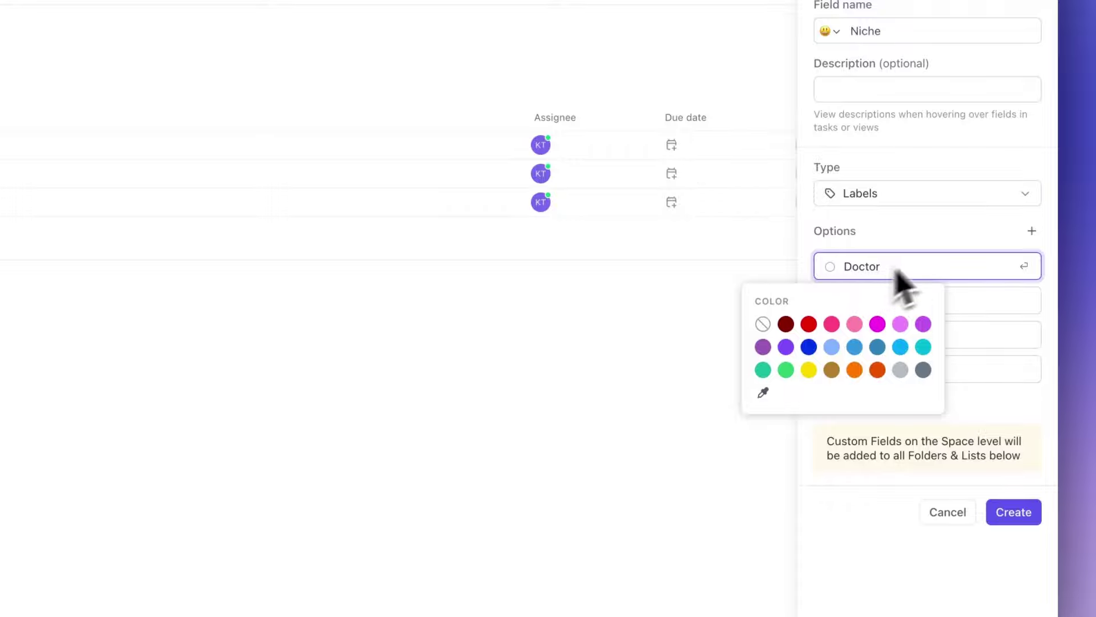
left_click(785, 369)
left_click(829, 301)
left_click(808, 358)
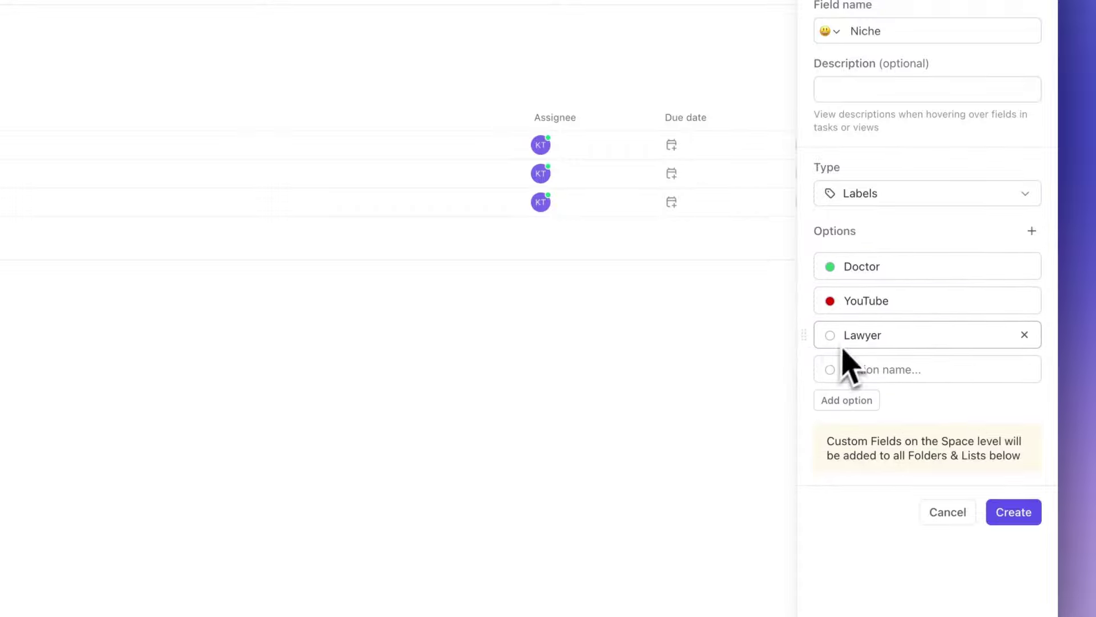
left_click(830, 336)
left_click(809, 438)
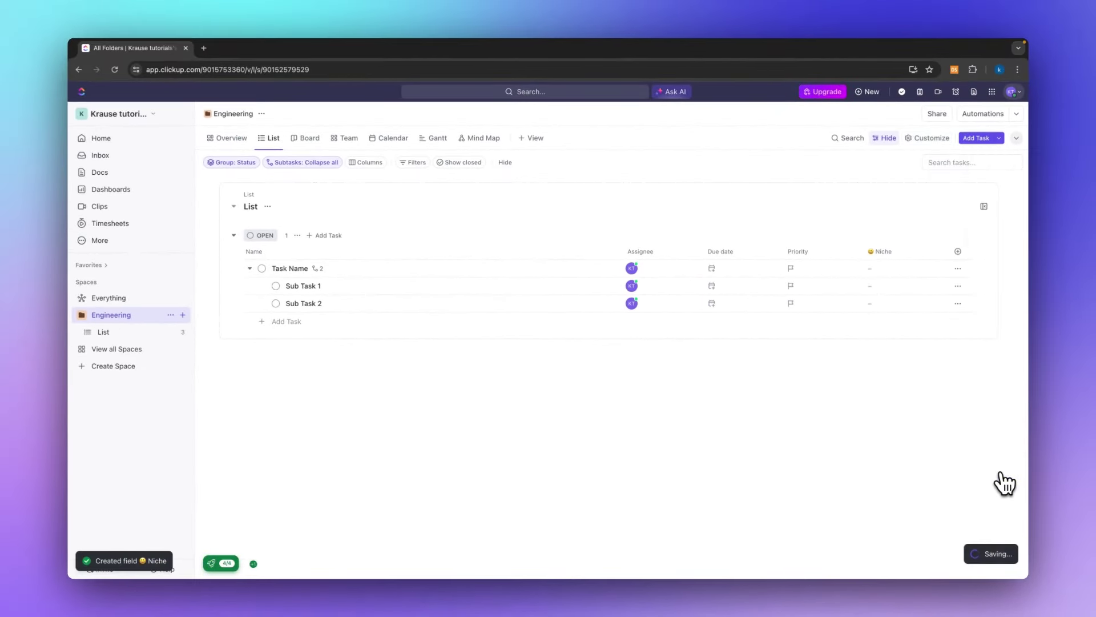
Step: Set Niche to Doctor for Task Name, YouTube for Sub Task 1, and Lawyer for Sub Task 2
left_click(914, 267)
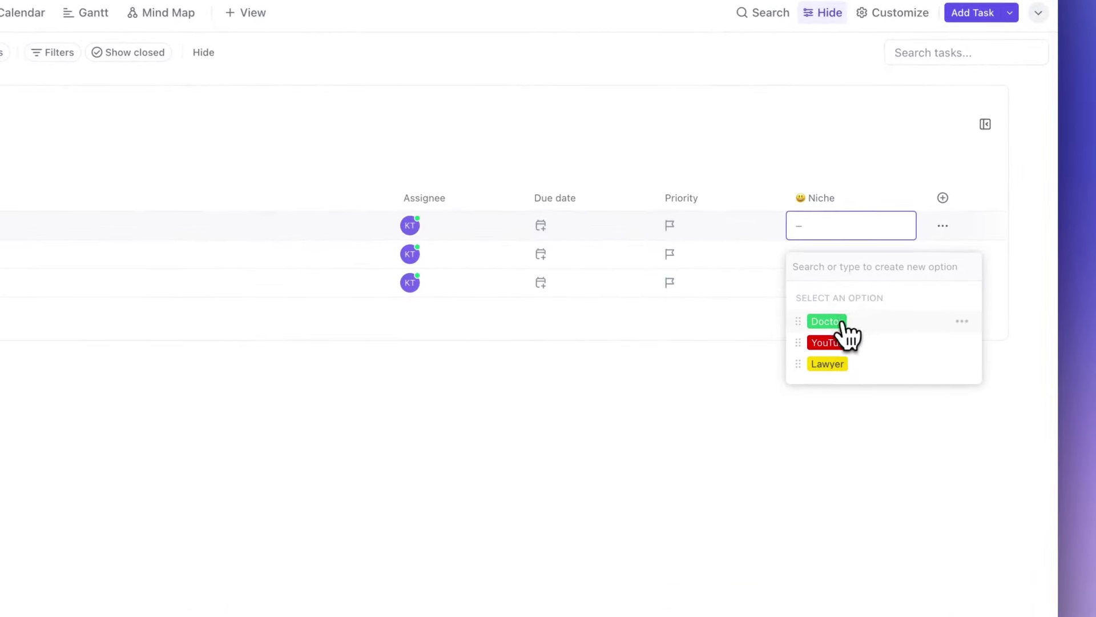
left_click(844, 323)
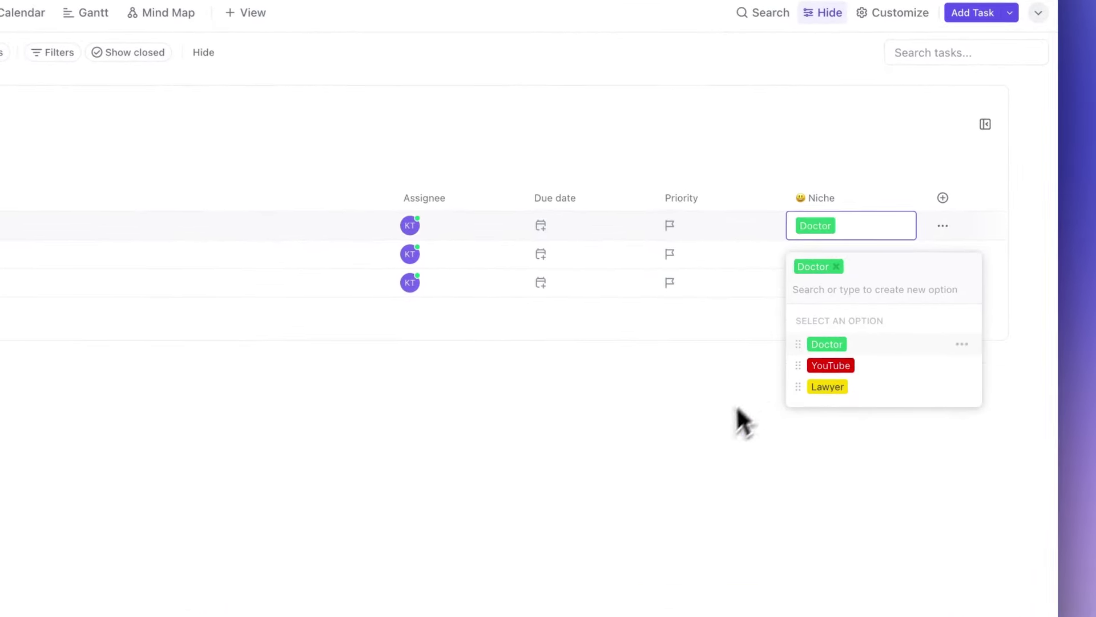
left_click(739, 421)
left_click(859, 259)
left_click(856, 377)
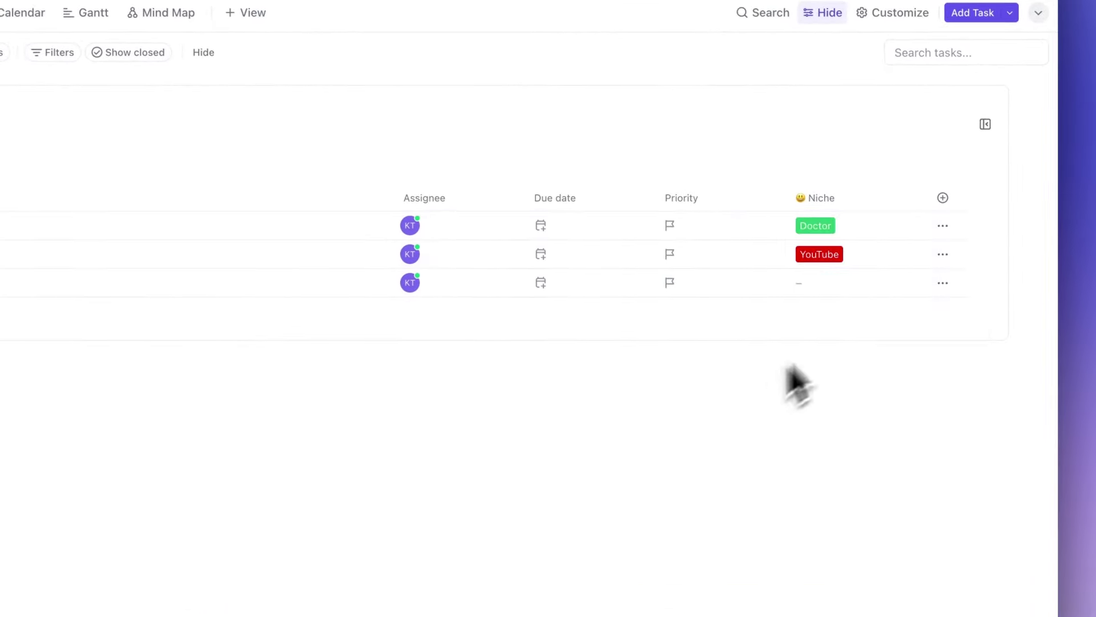
left_click(847, 282)
left_click(873, 400)
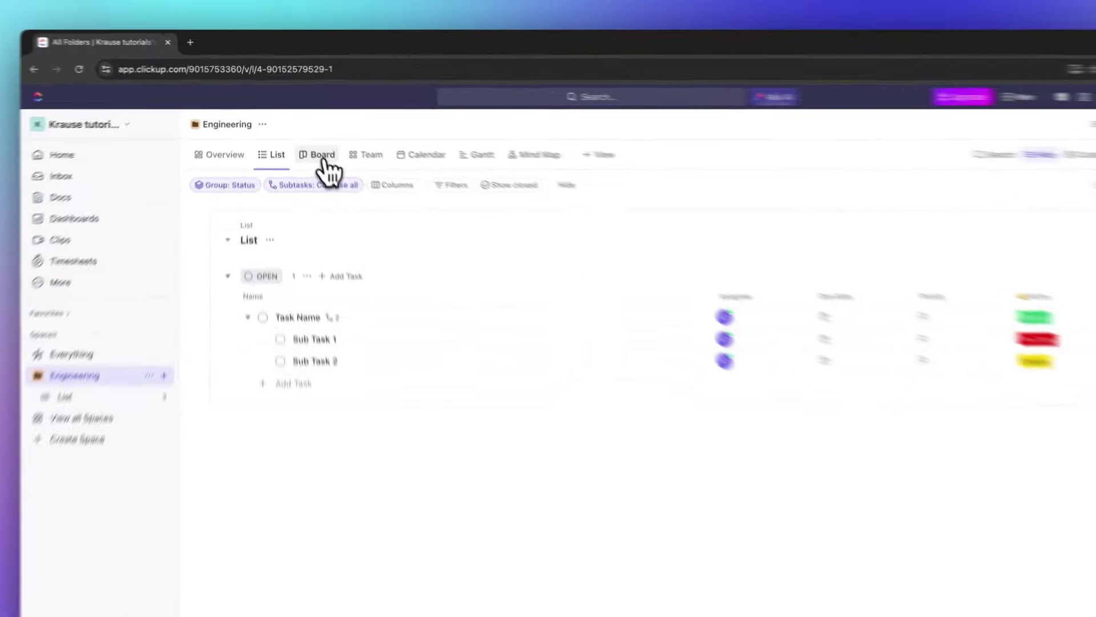
Step: On the Board view, move the Task Name card into REVIEW, then return to List
left_click(309, 142)
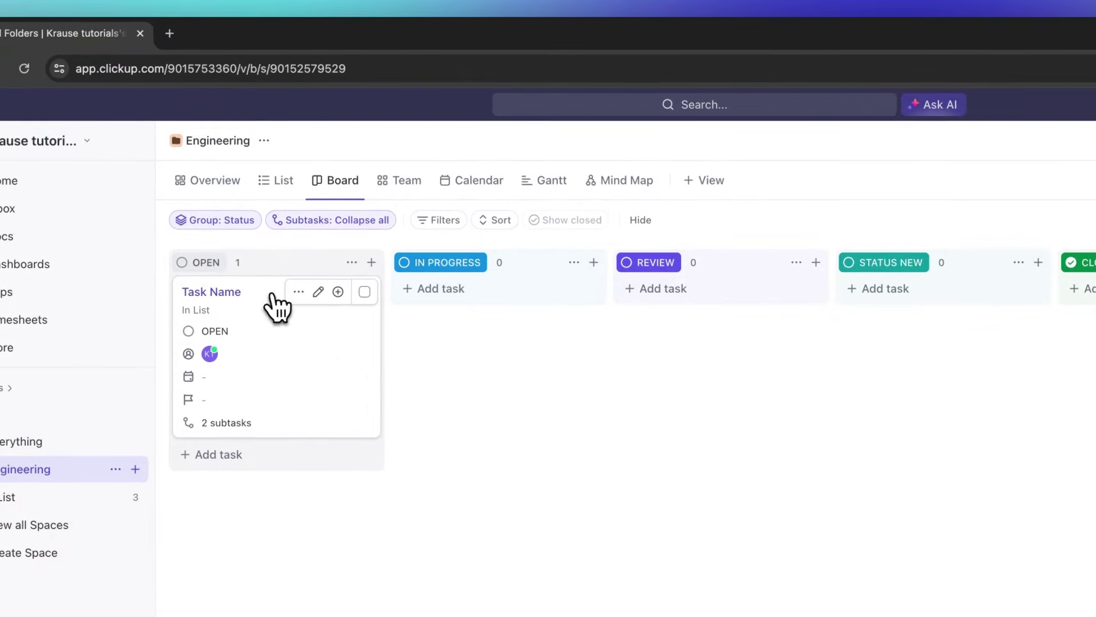
left_click_drag(277, 306, 411, 331)
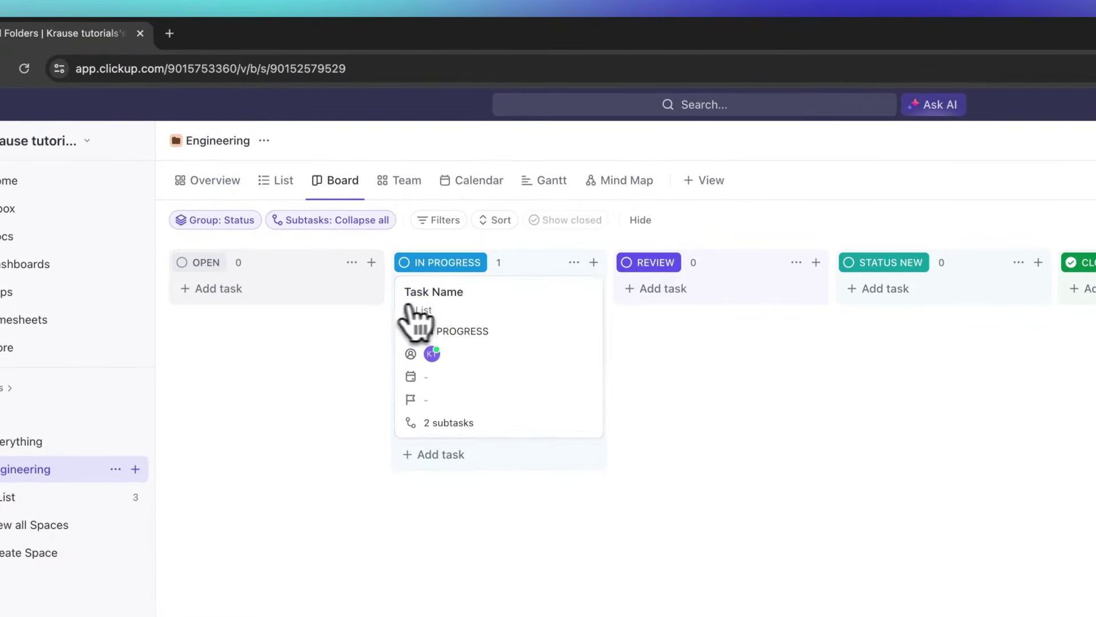
left_click_drag(479, 303, 718, 298)
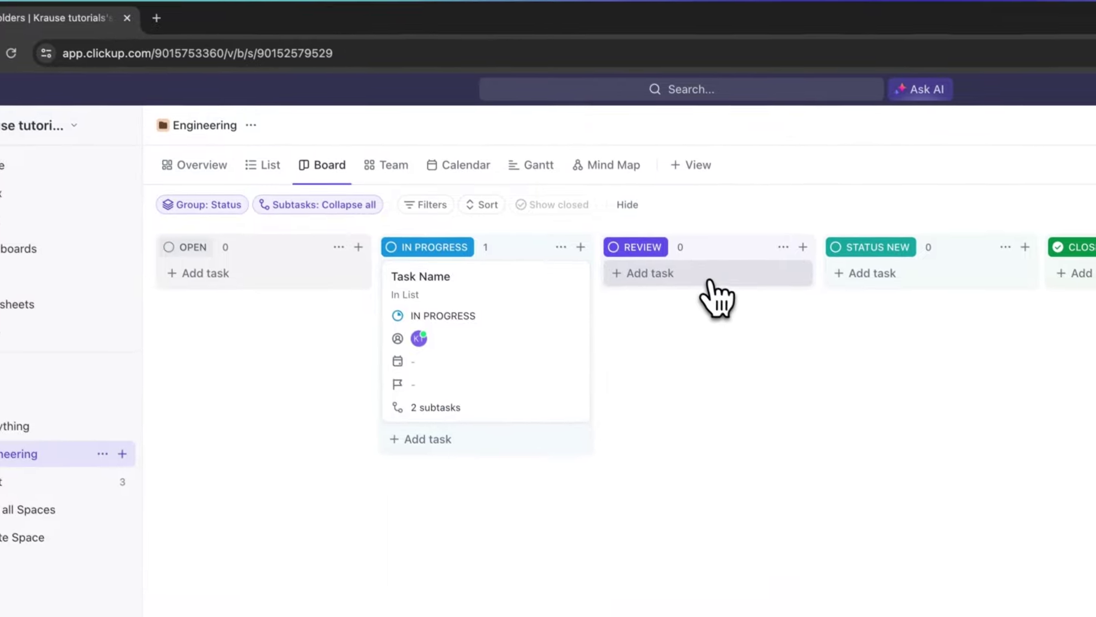
left_click_drag(501, 318, 709, 310)
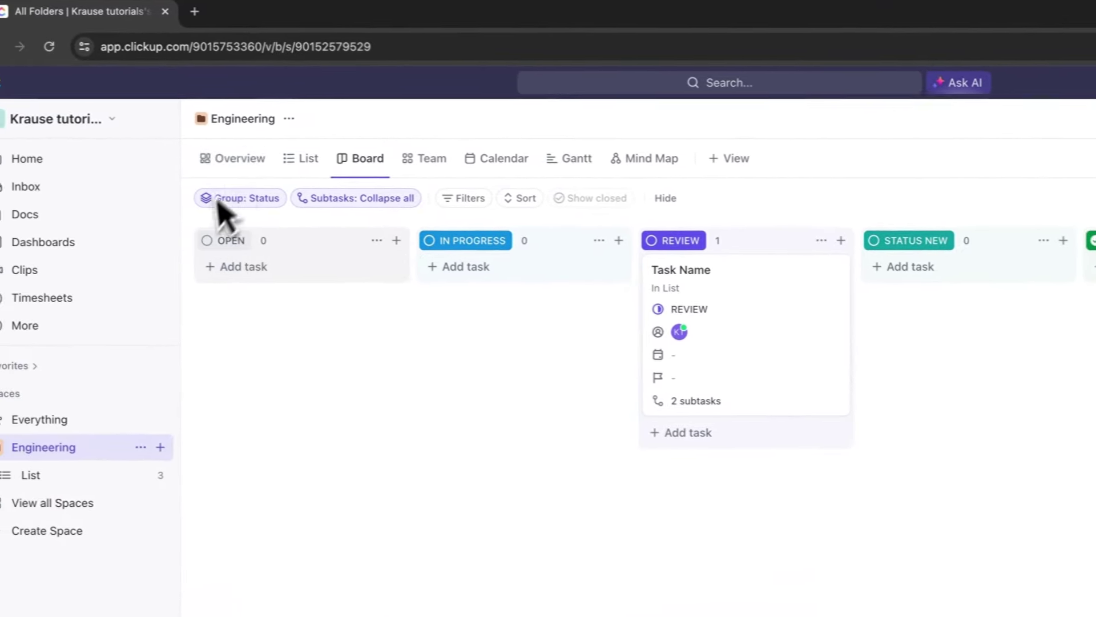
left_click(255, 156)
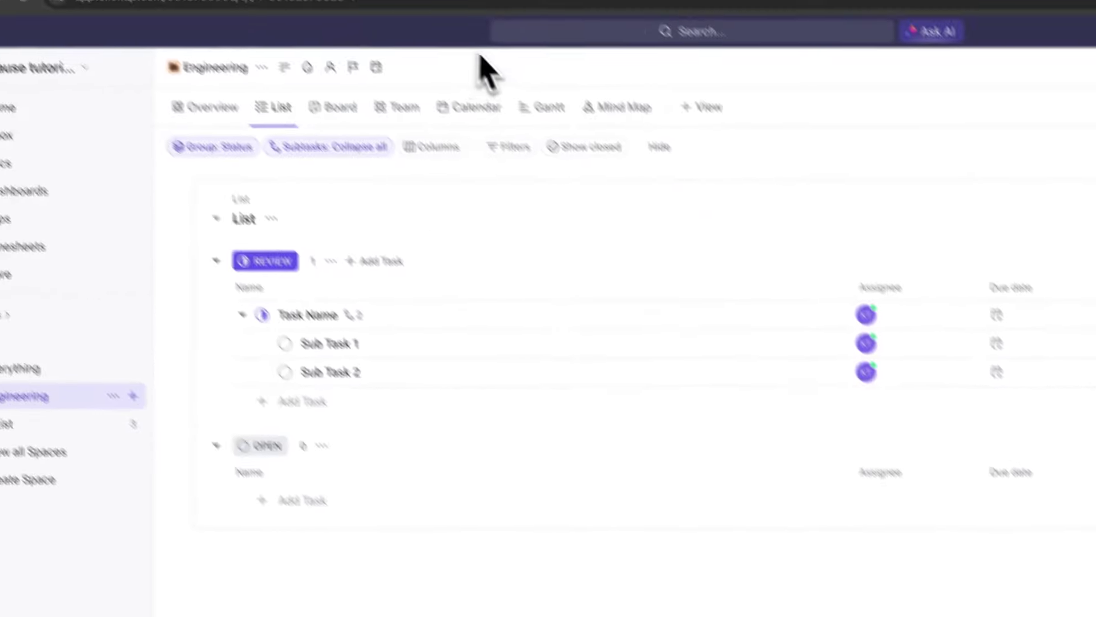
Step: Change Task Name's status to STATUS NEW, then go to the List under Engineering
left_click(262, 315)
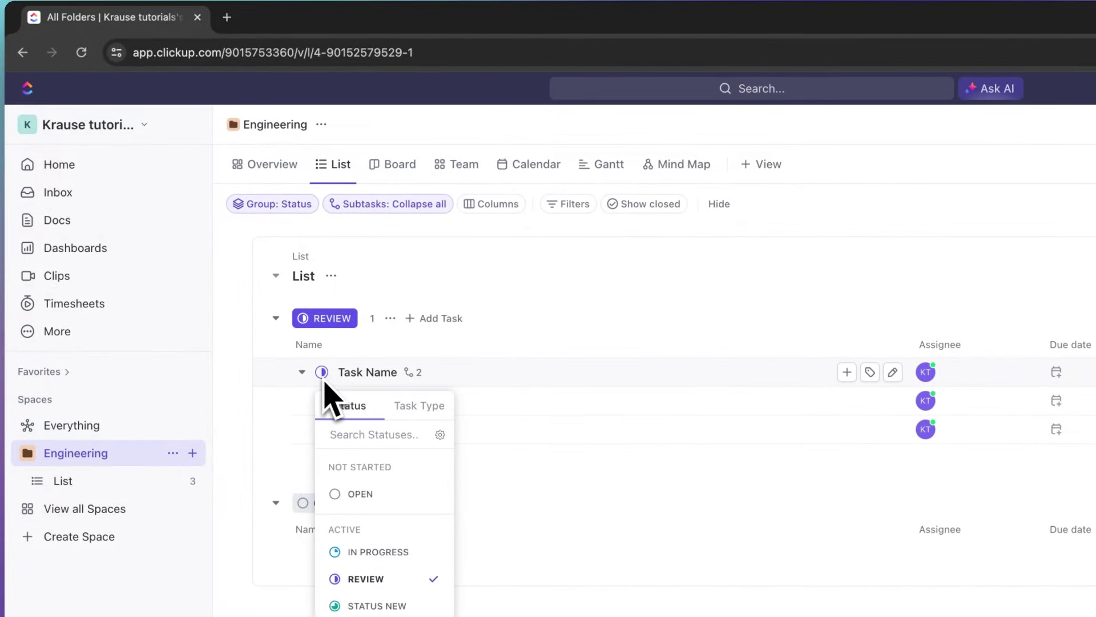
left_click(390, 600)
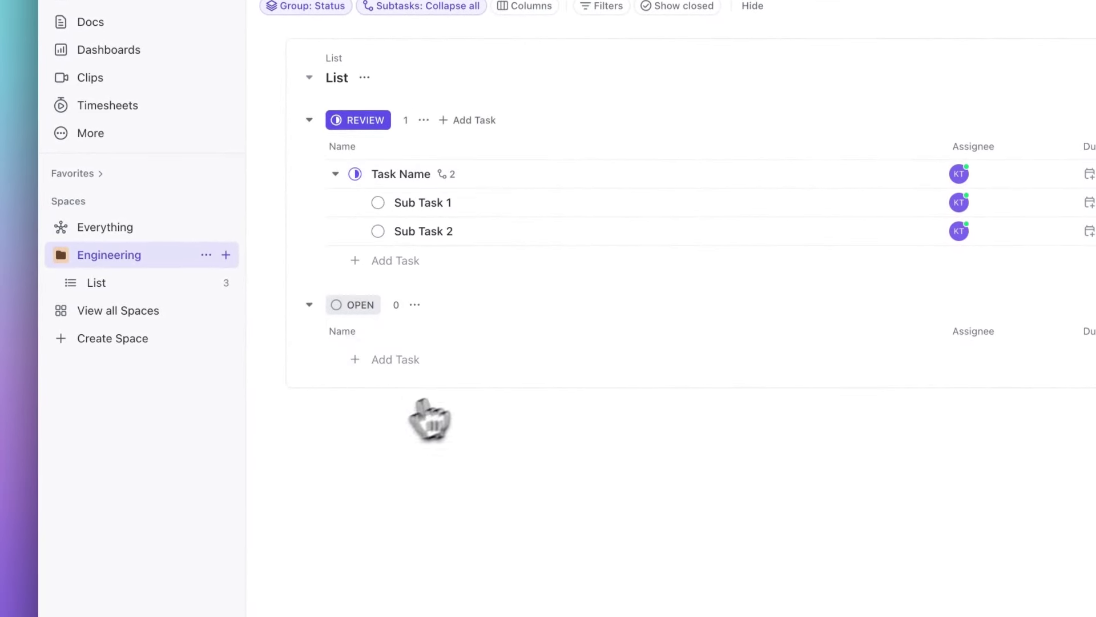
left_click(355, 174)
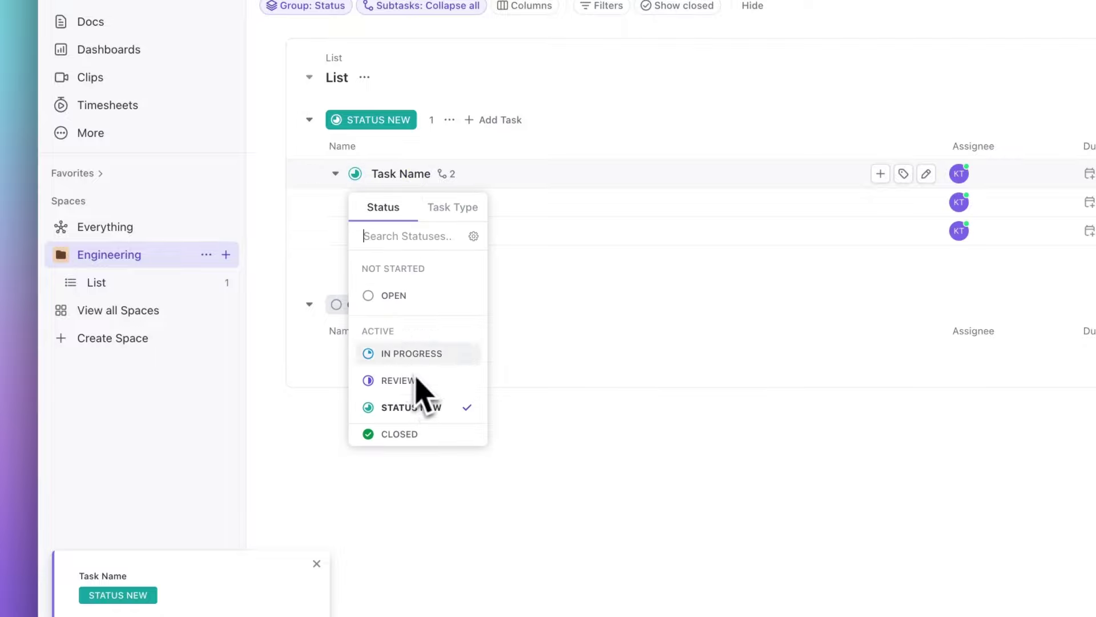
left_click(321, 411)
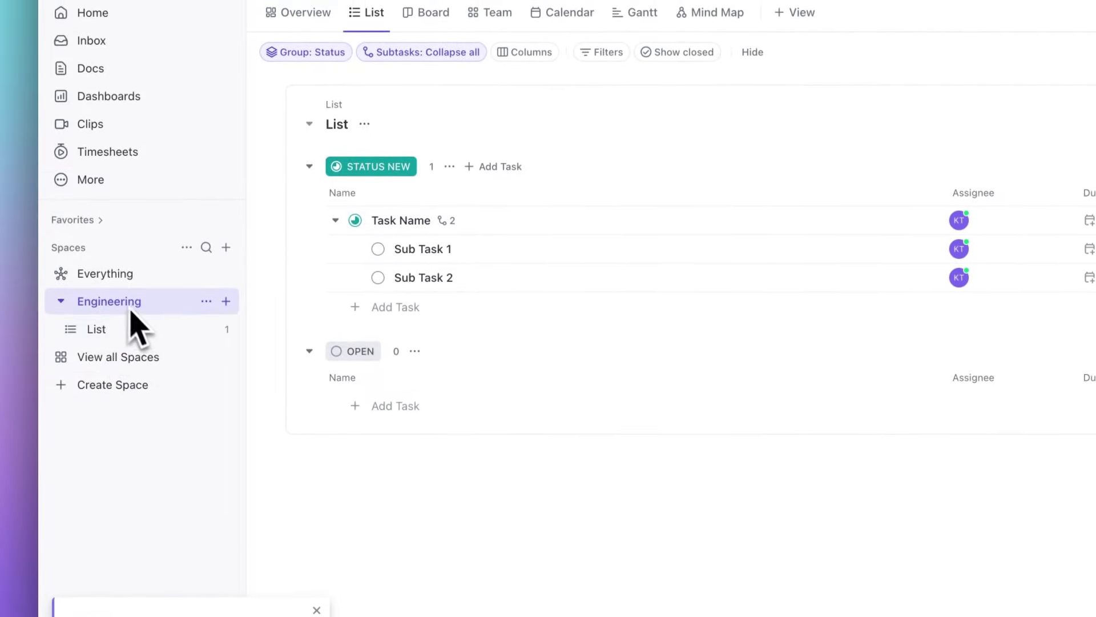
left_click(97, 330)
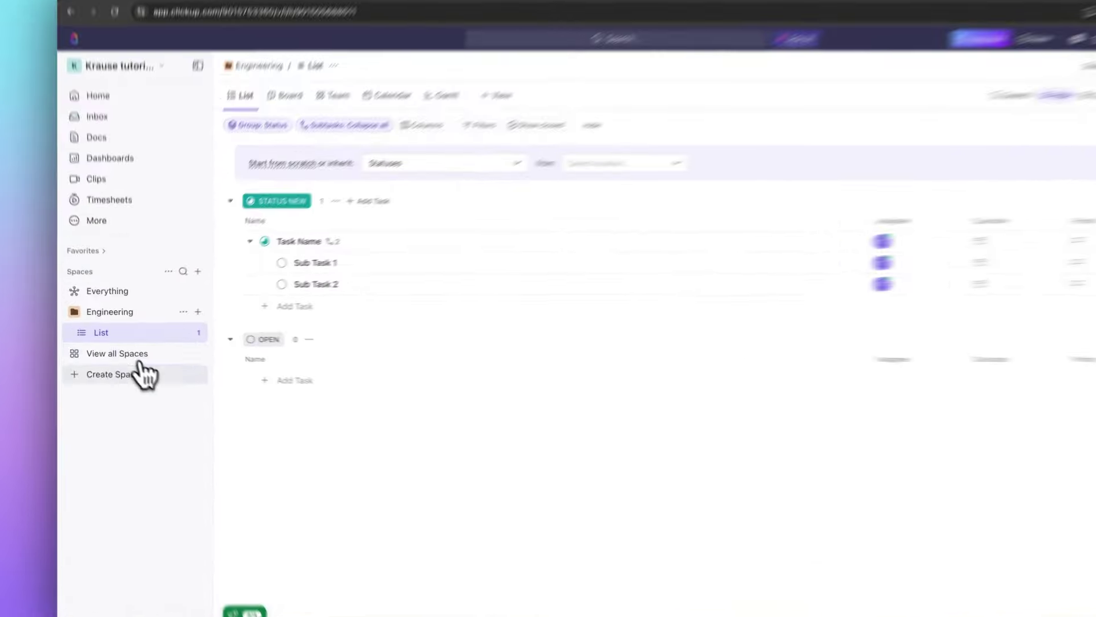
left_click(113, 366)
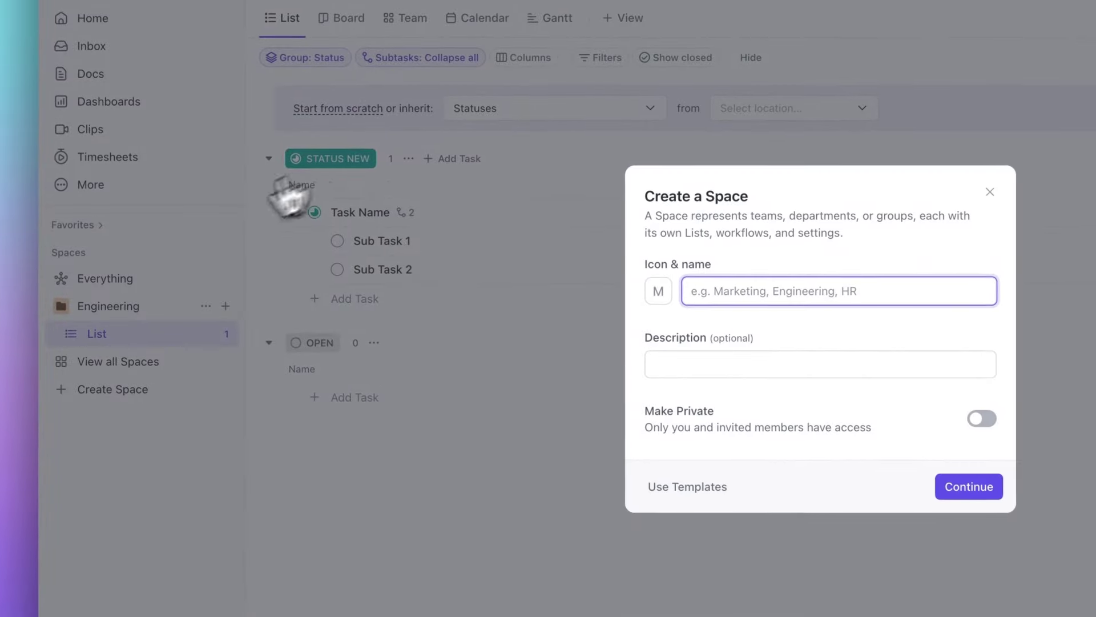
triple_click(750, 196)
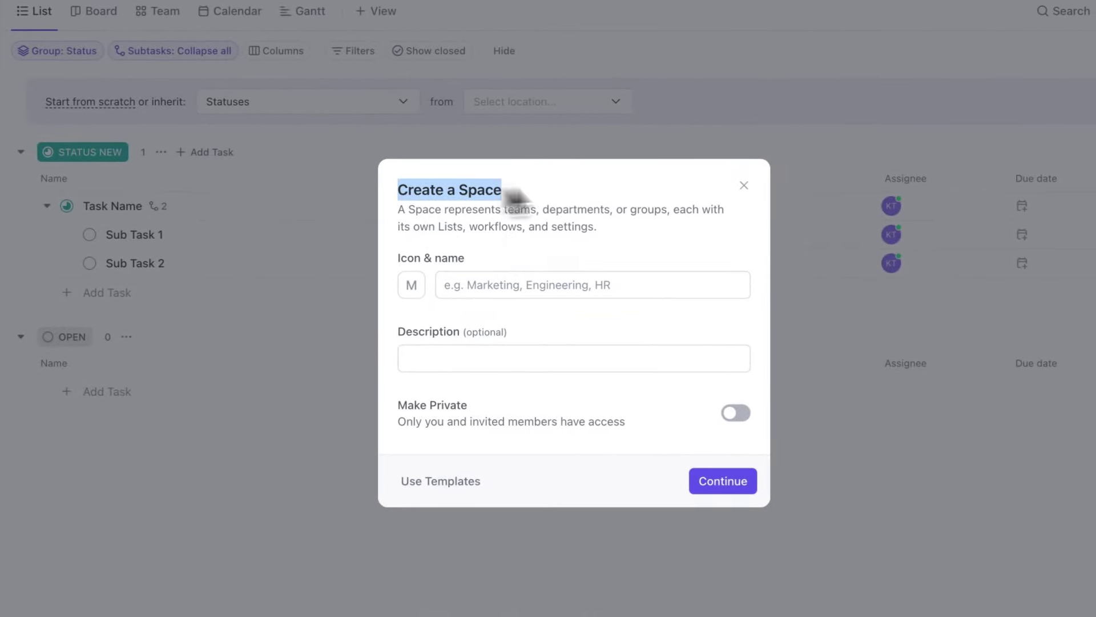
left_click(547, 193)
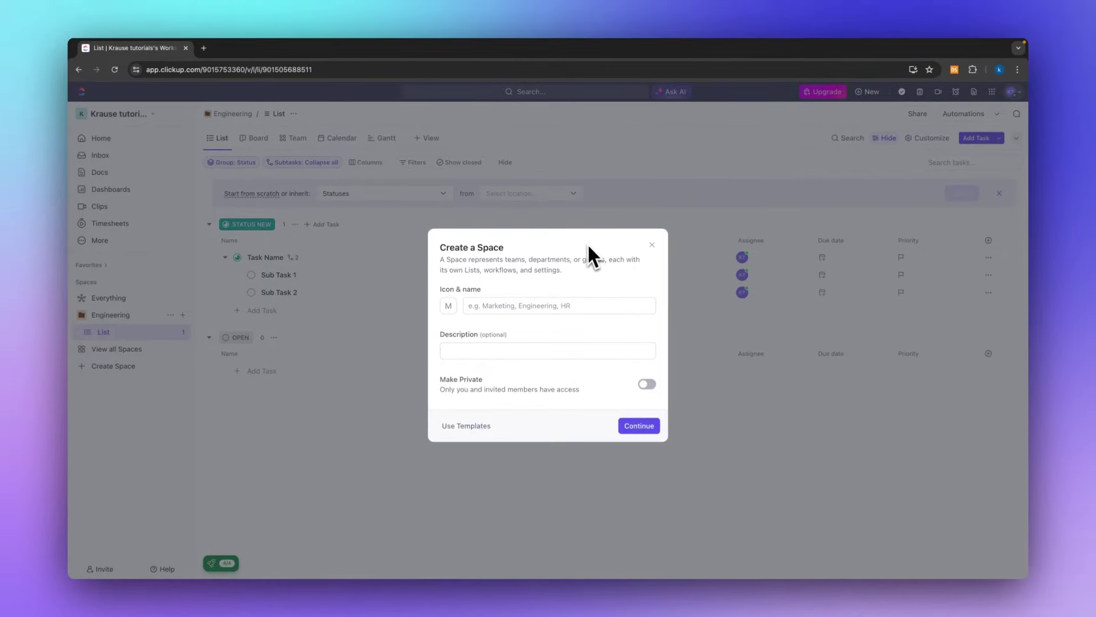
key("Tab")
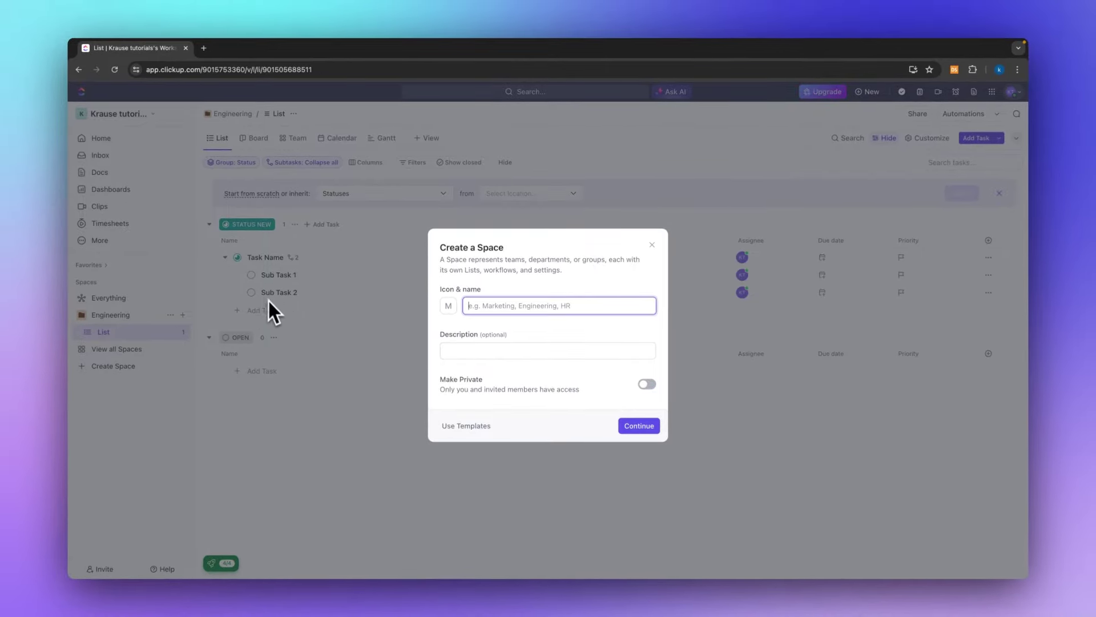
left_click(272, 307)
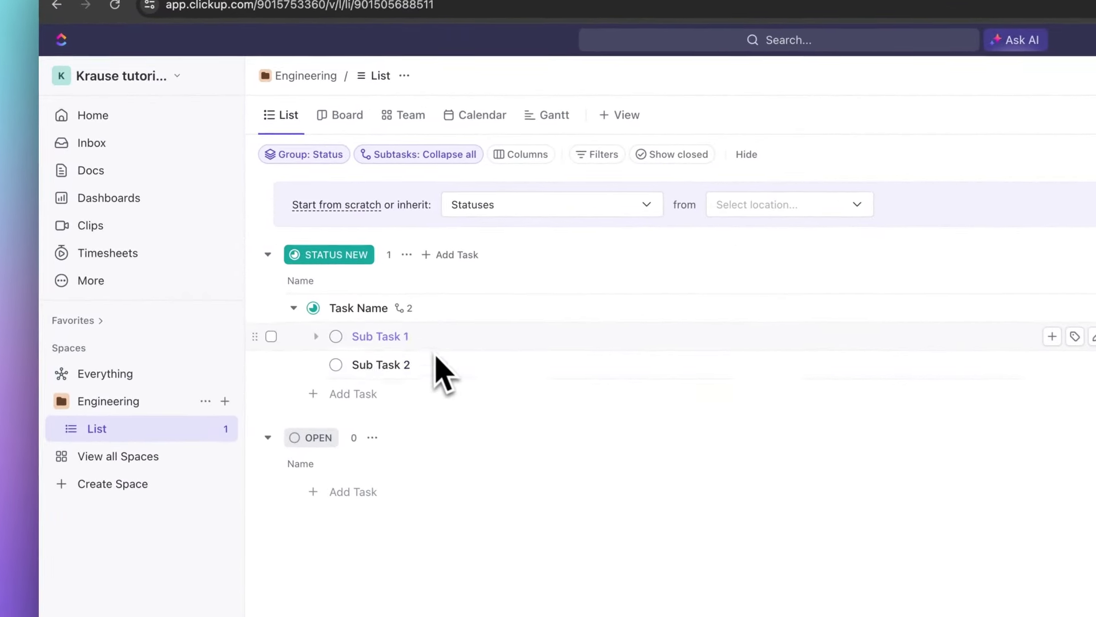
left_click(144, 172)
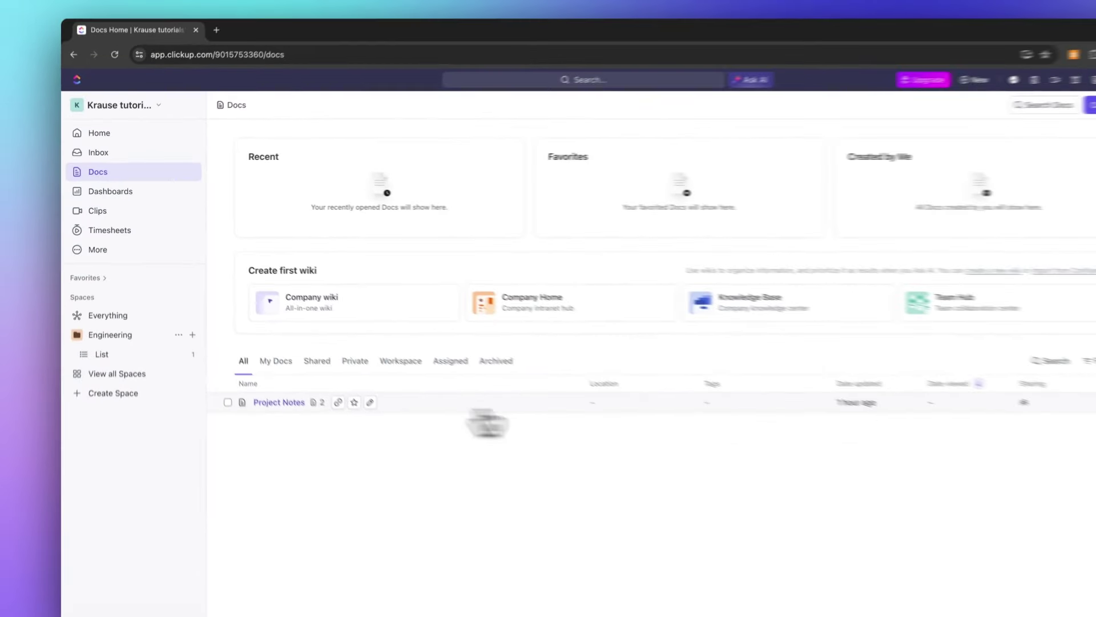
Step: In Project Notes, try a slash-command button block below 'Link to Video Files:' and discard it
left_click(261, 378)
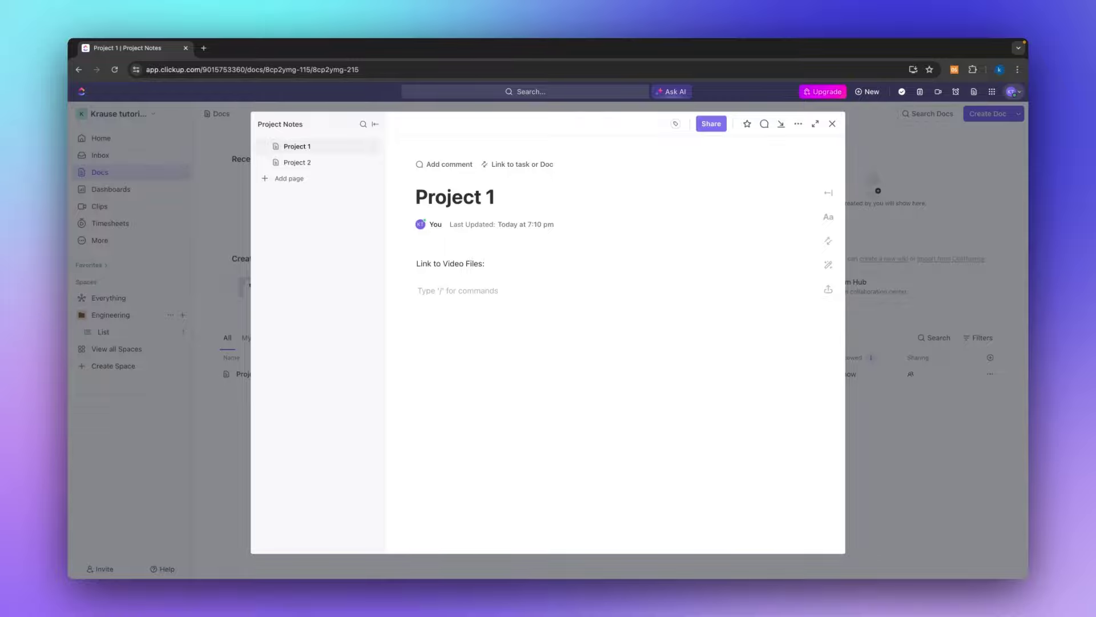
type("/")
scroll(619, 358, "down", 10)
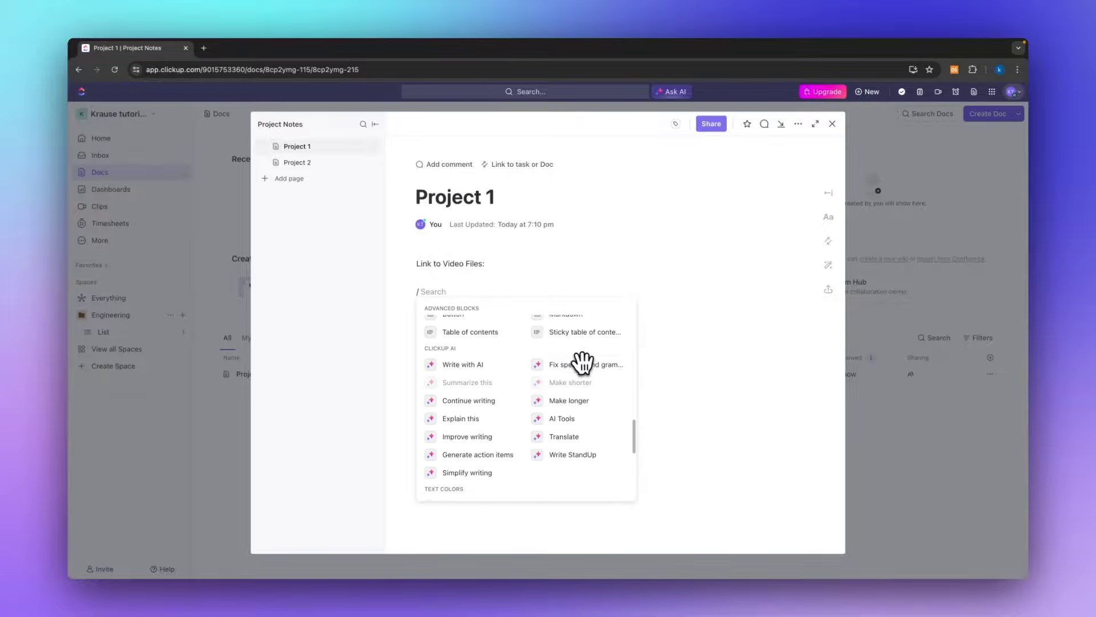
scroll(558, 386, "up", 10)
scroll(514, 411, "down", 3)
scroll(514, 416, "up", 3)
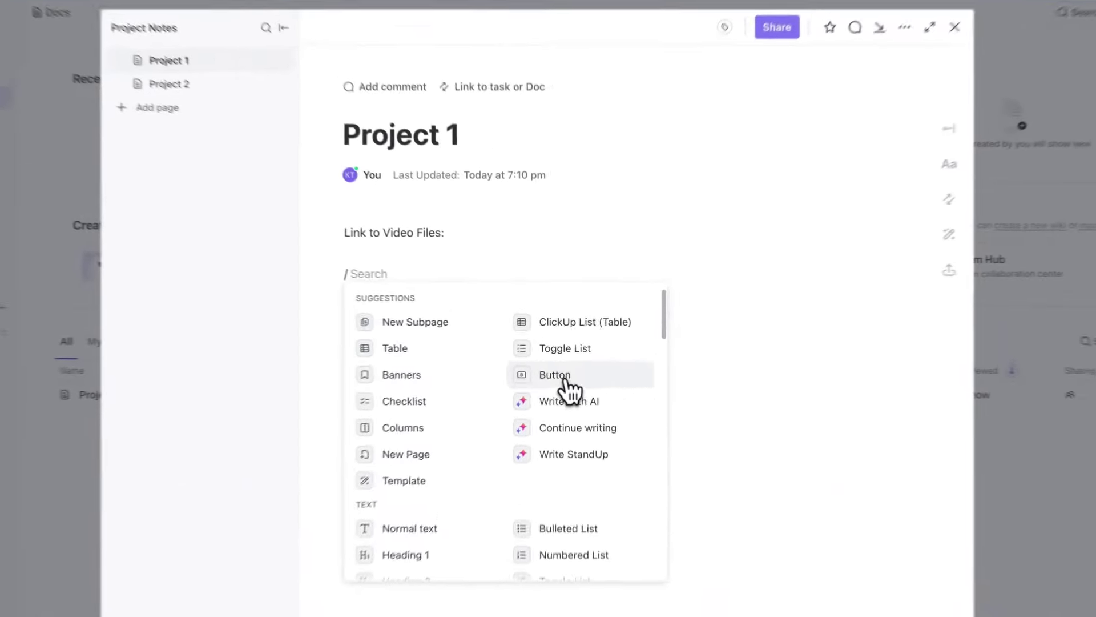
left_click(568, 362)
type("fgdfgdfg")
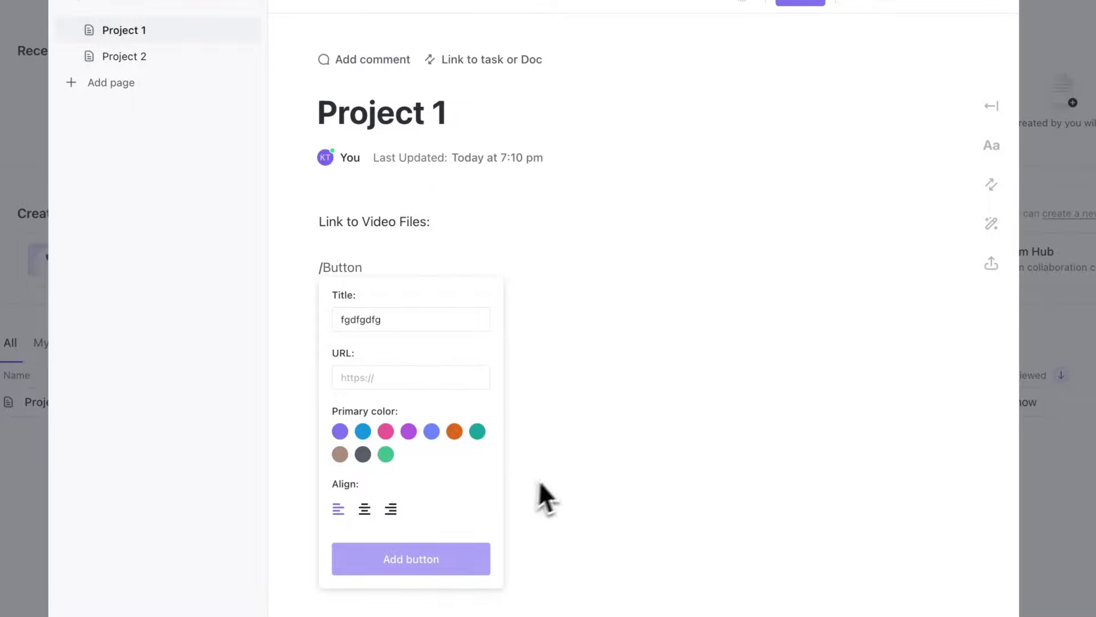
key("Escape")
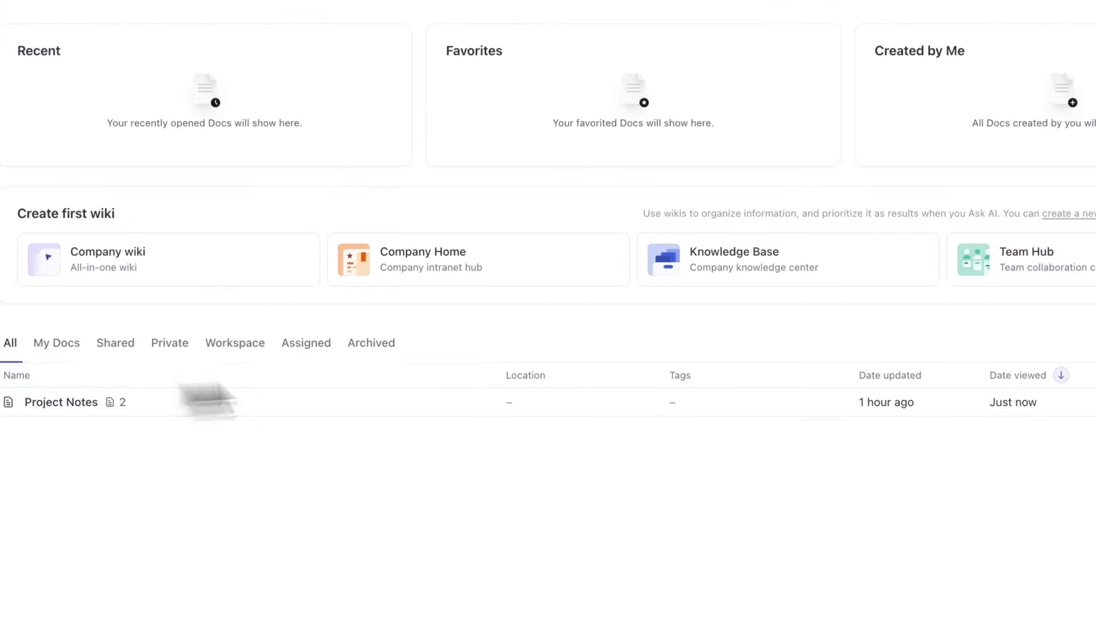
Step: Reopen Project Notes and insert a table under 'Link to Video Files:' with /tab
left_click(194, 402)
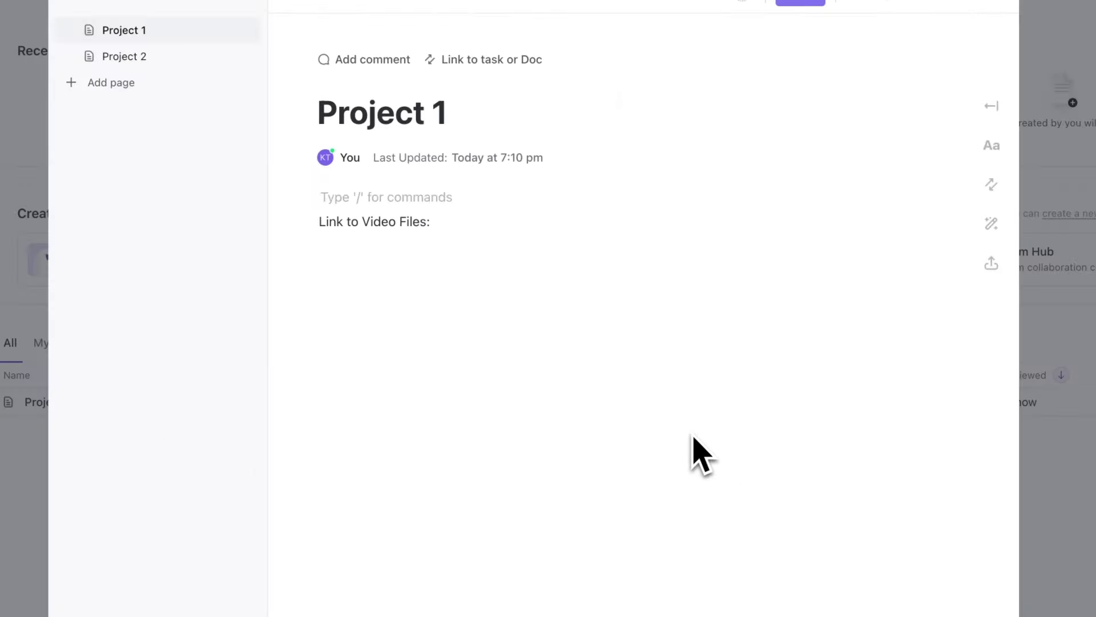
type("/tab")
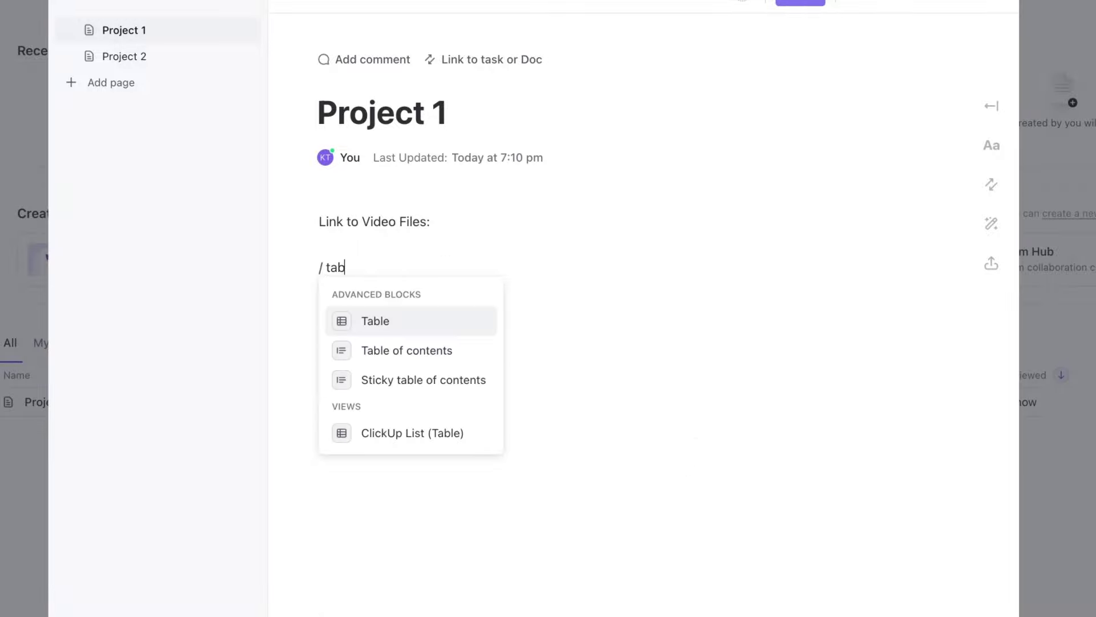
key("Return")
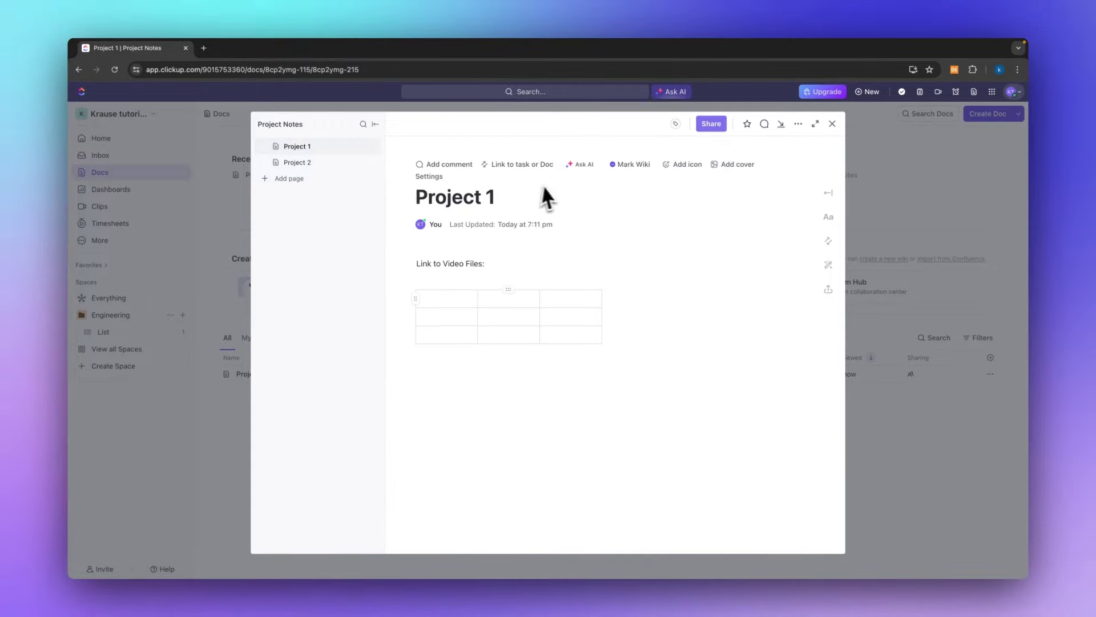
Step: Close Project Notes and navigate to the Dashboards hub
left_click(173, 223)
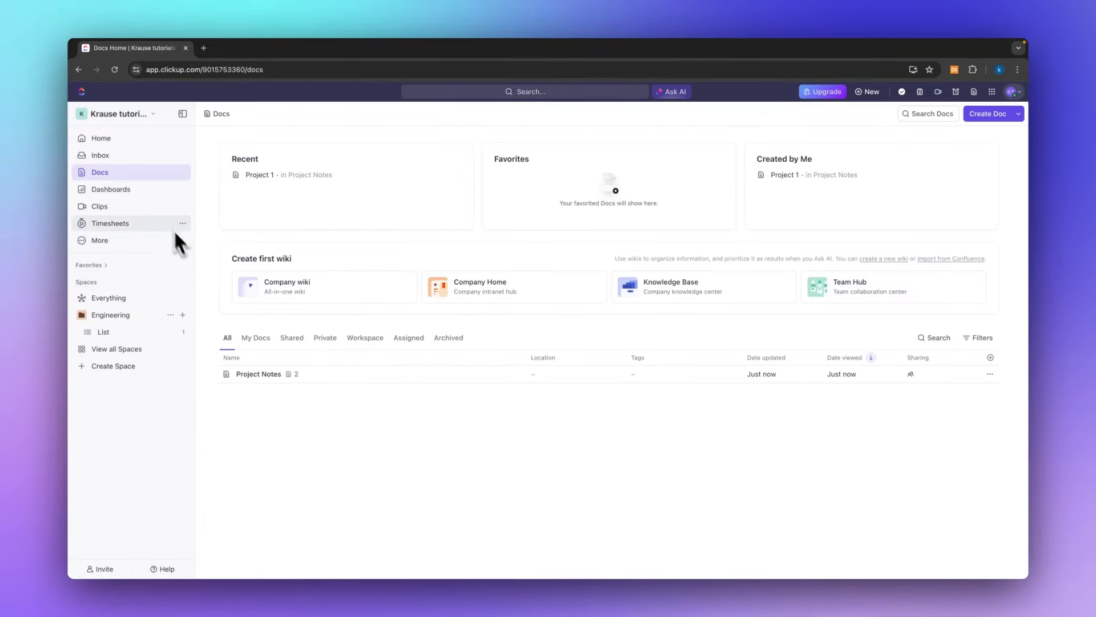
left_click(142, 224)
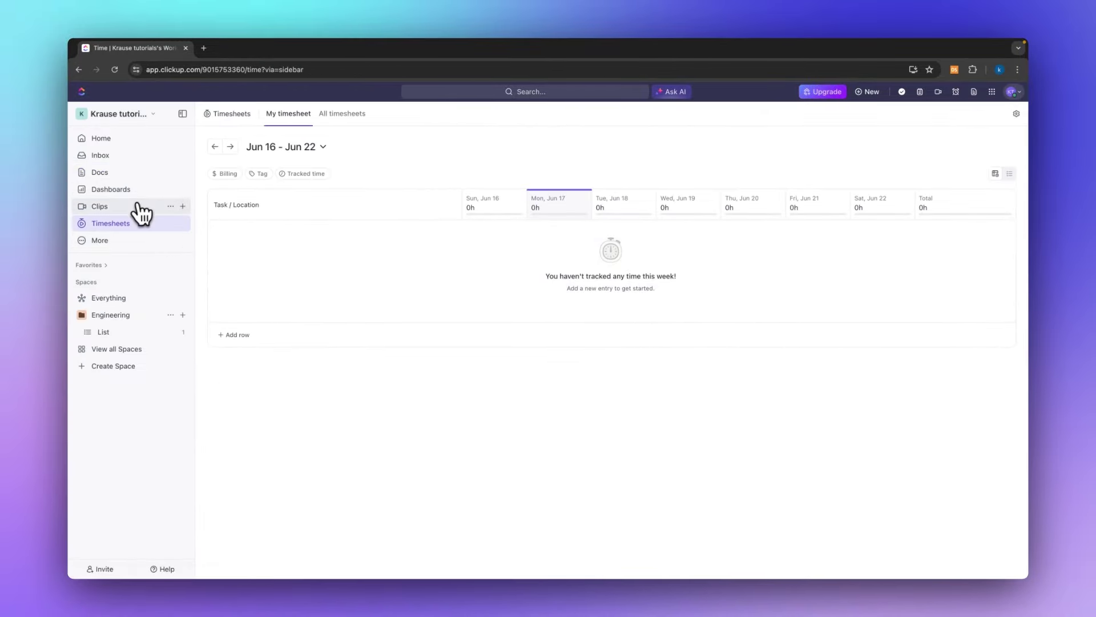
left_click(137, 206)
left_click(117, 189)
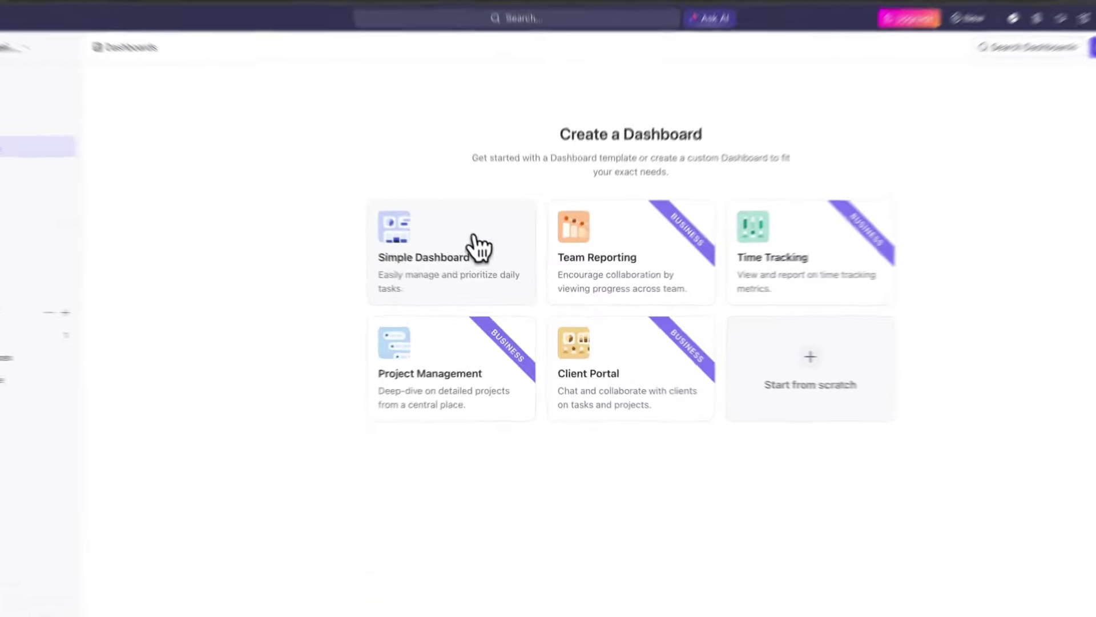
Step: Create a Simple Dashboard with the Engineering space as its data location
left_click(497, 267)
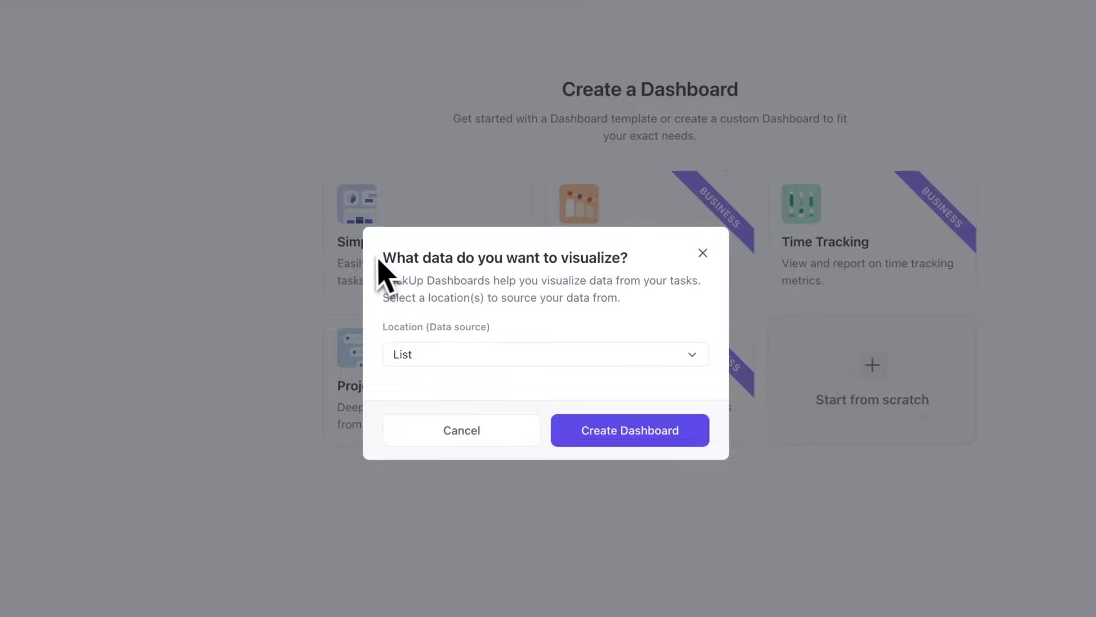
left_click_drag(378, 259, 597, 274)
left_click(451, 289)
left_click(474, 354)
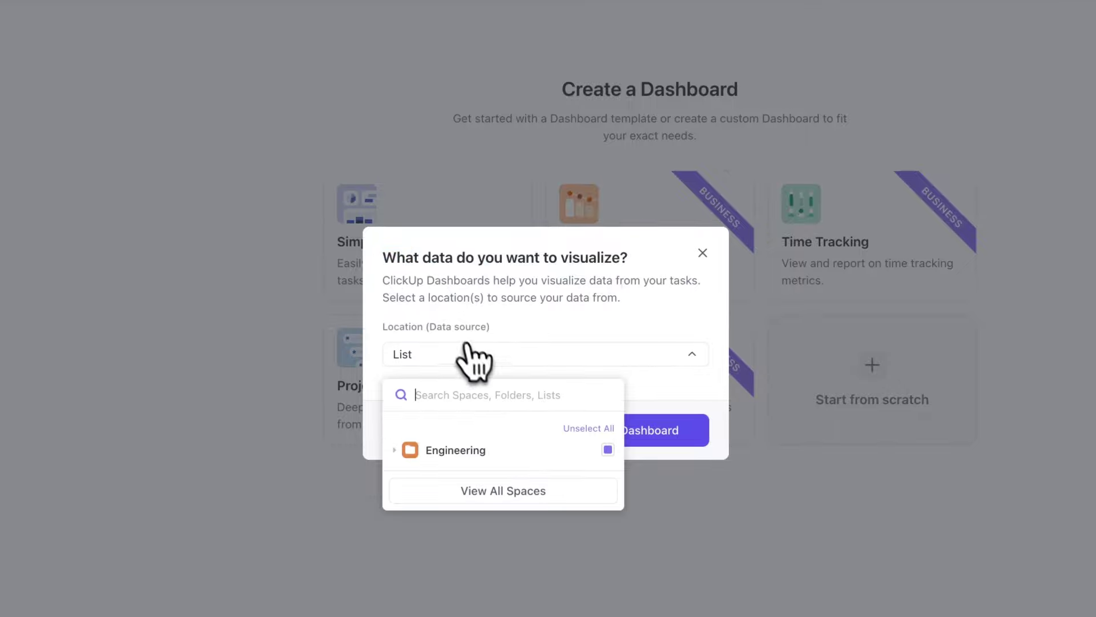
left_click(539, 314)
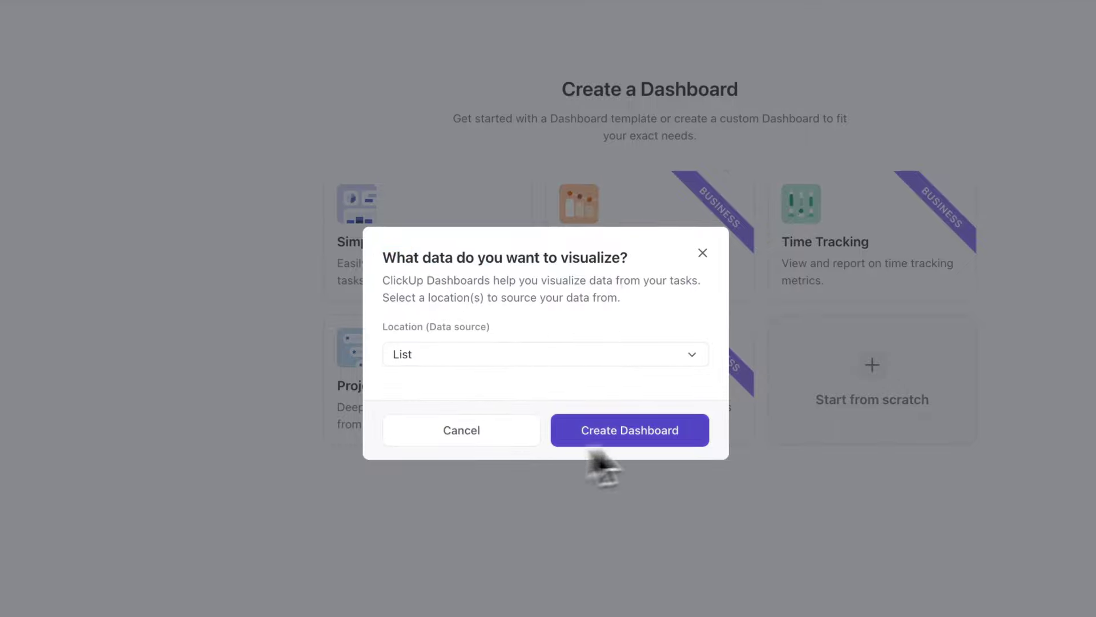
left_click(653, 439)
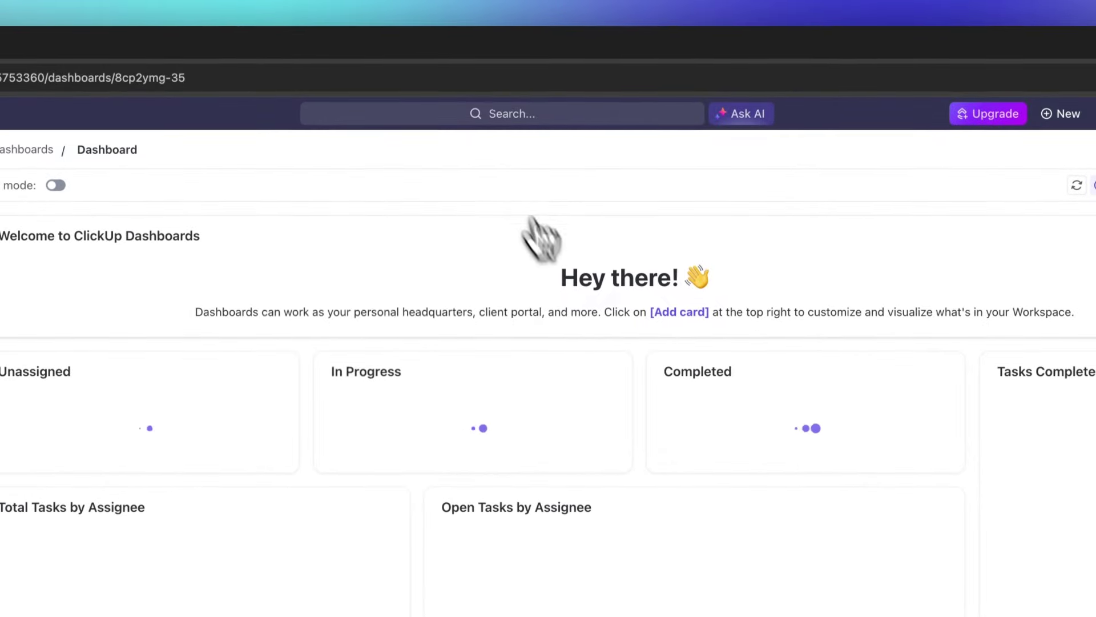
Step: Check the loaded dashboard cards, then open the Engineering space's Create new submenu
scroll(563, 308, "down", 5)
scroll(563, 308, "up", 5)
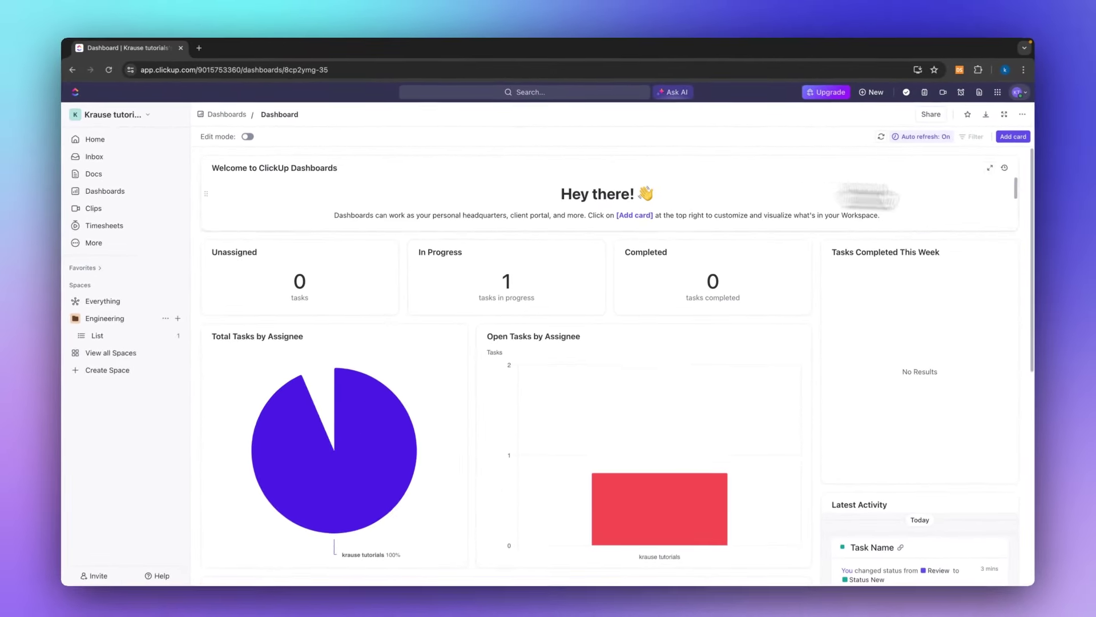
scroll(495, 394, "down", 2)
scroll(502, 382, "up", 2)
scroll(521, 370, "down", 5)
scroll(557, 357, "up", 5)
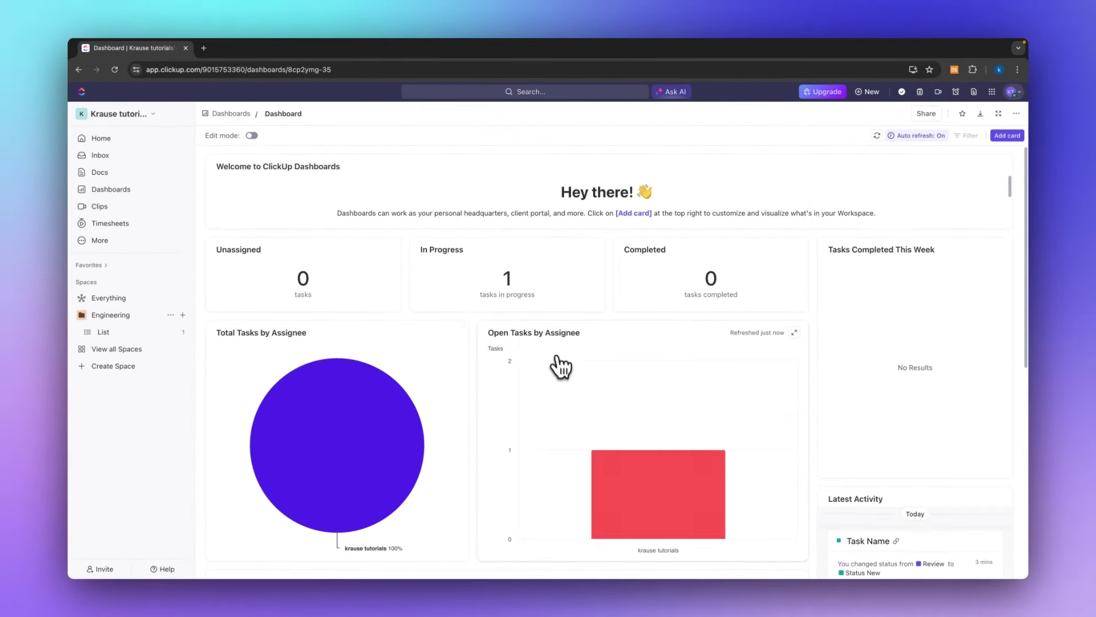
mouse_move(555, 374)
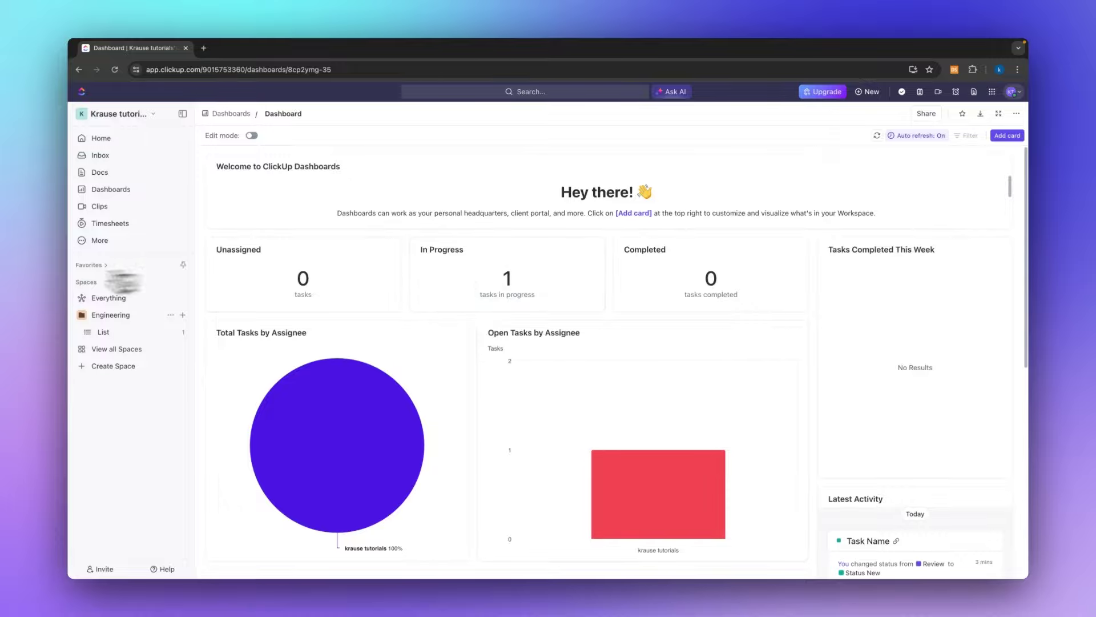
left_click(170, 314)
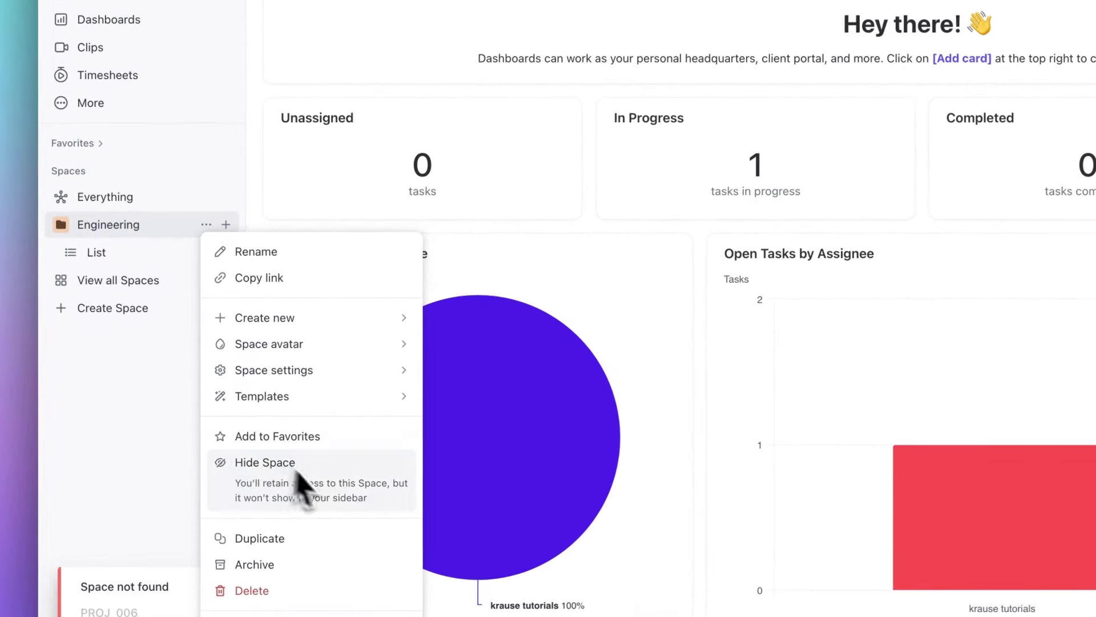
mouse_move(259, 322)
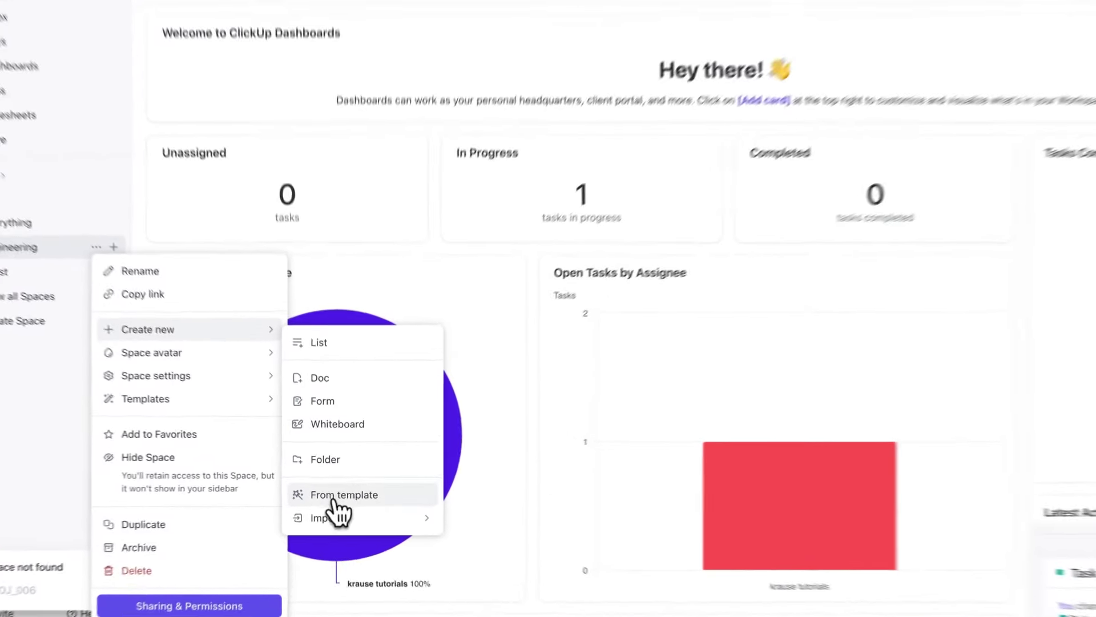
Step: Add the Action Plan list template to Engineering and confirm the import
left_click(342, 487)
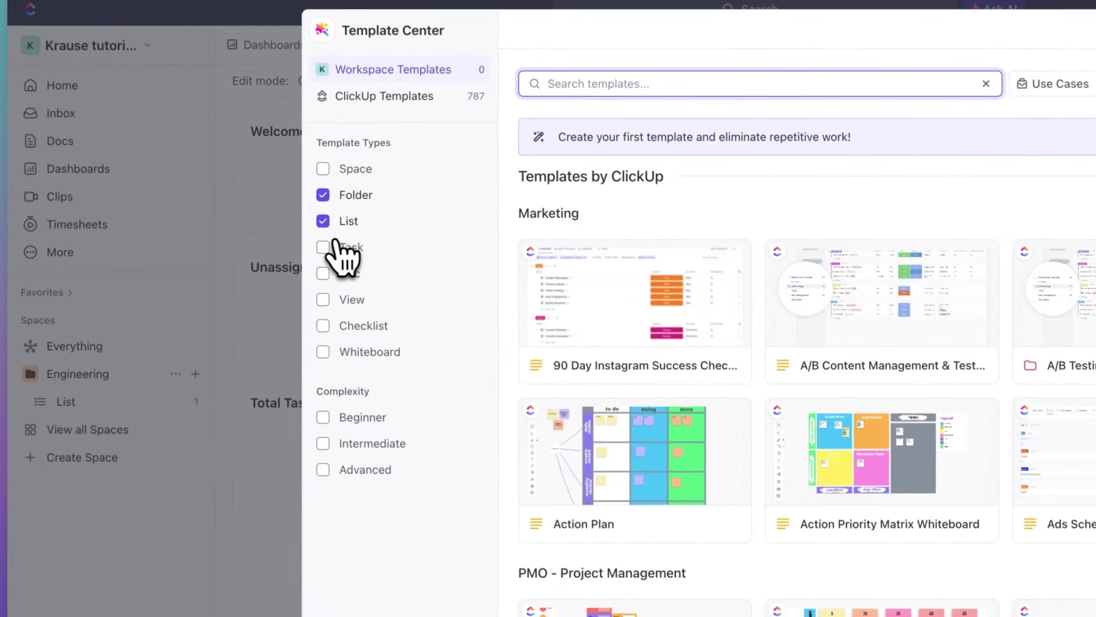
scroll(463, 305, "down", 5)
scroll(422, 354, "down", 2)
scroll(513, 370, "up", 5)
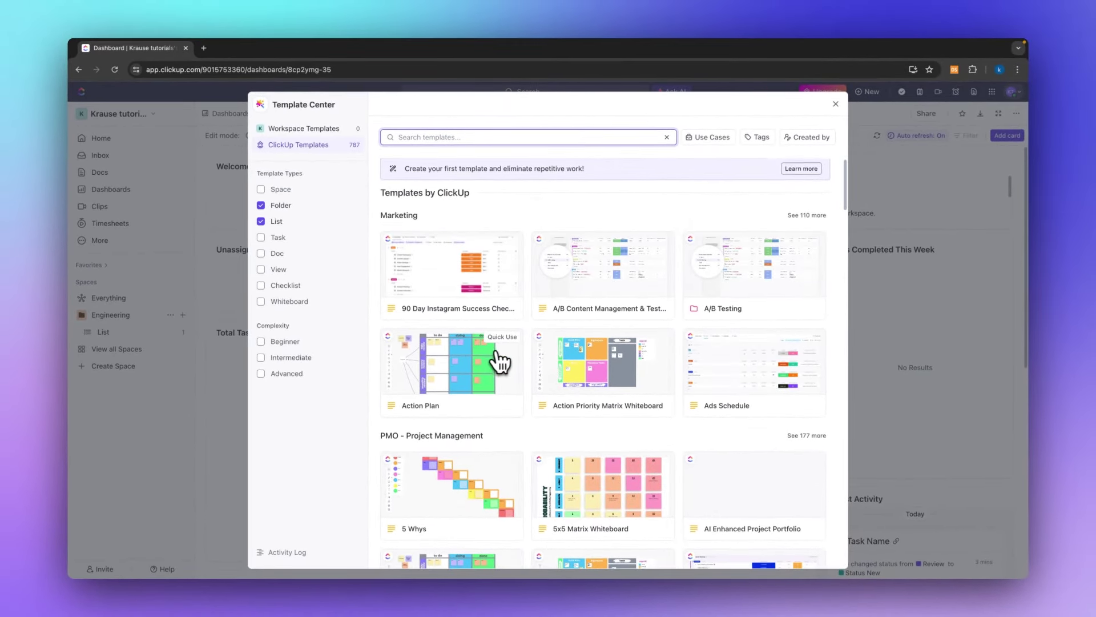
scroll(500, 360, "down", 3)
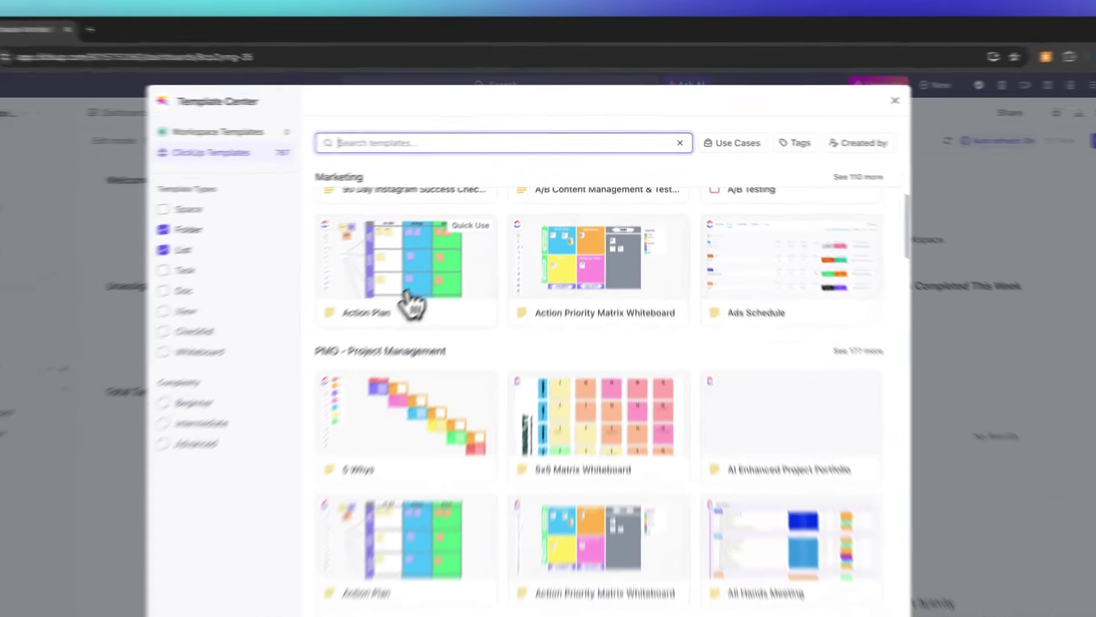
left_click(455, 260)
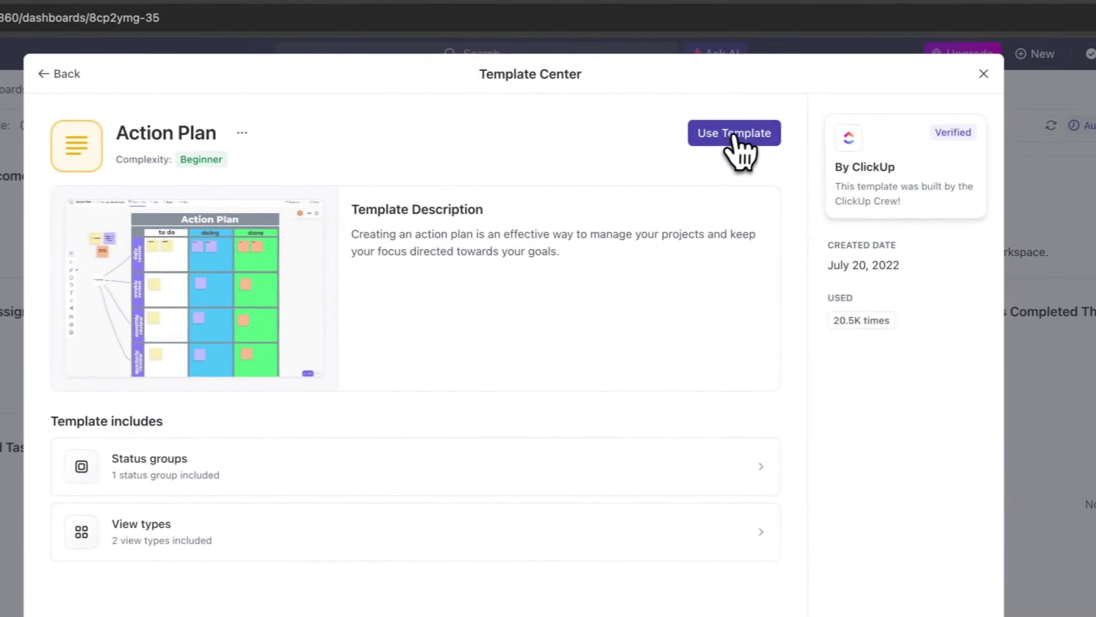
left_click(735, 157)
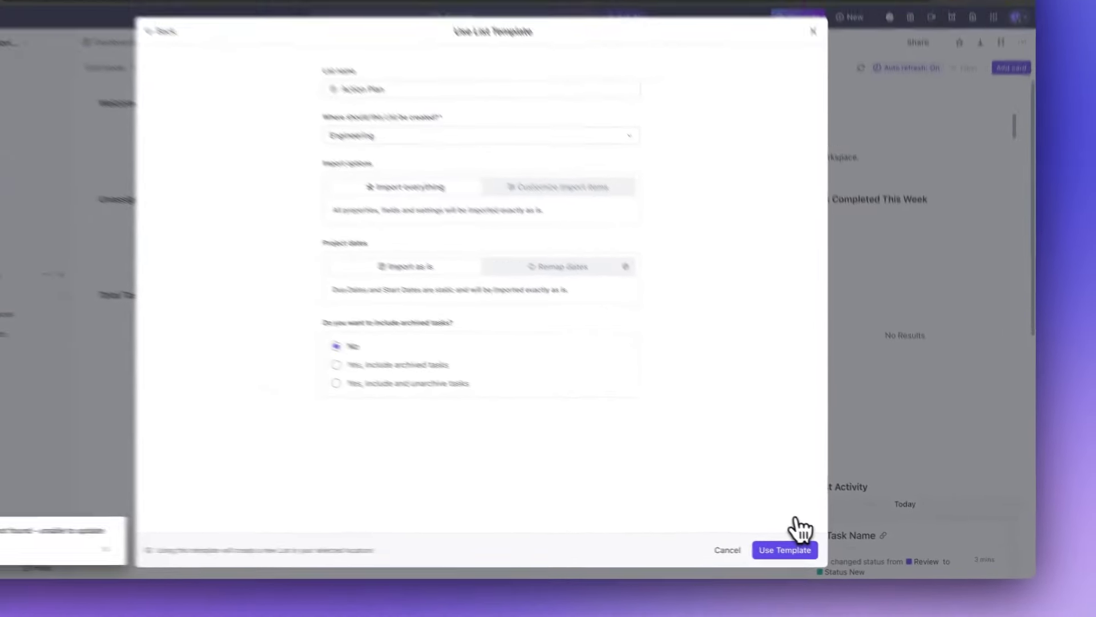
left_click(787, 549)
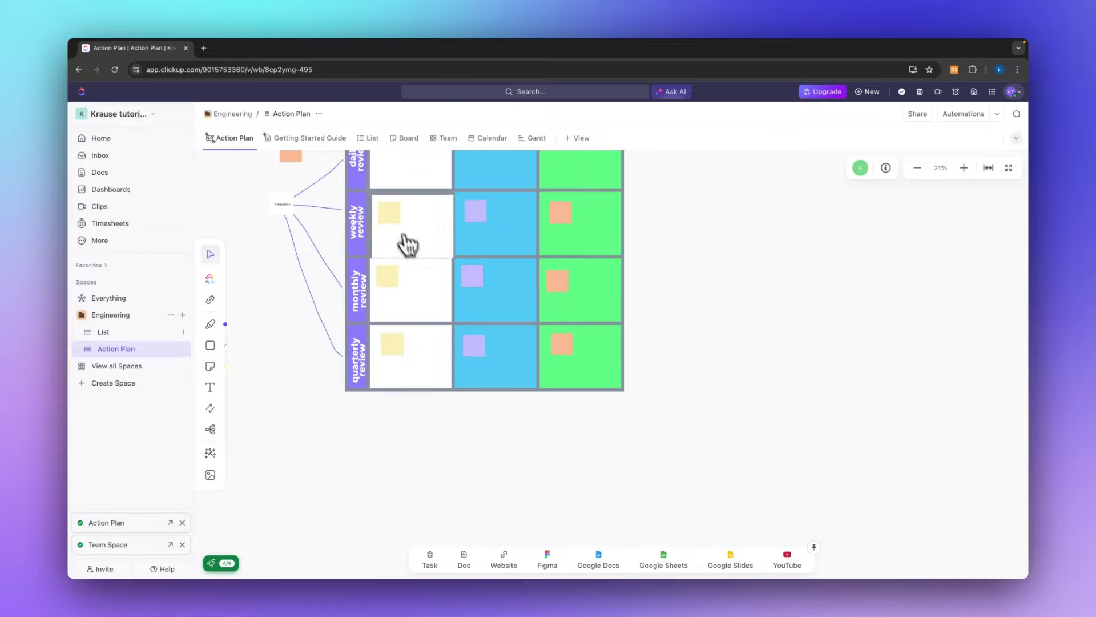
mouse_move(409, 240)
left_mouse_down()
mouse_move(453, 289)
mouse_move(411, 234)
left_mouse_up()
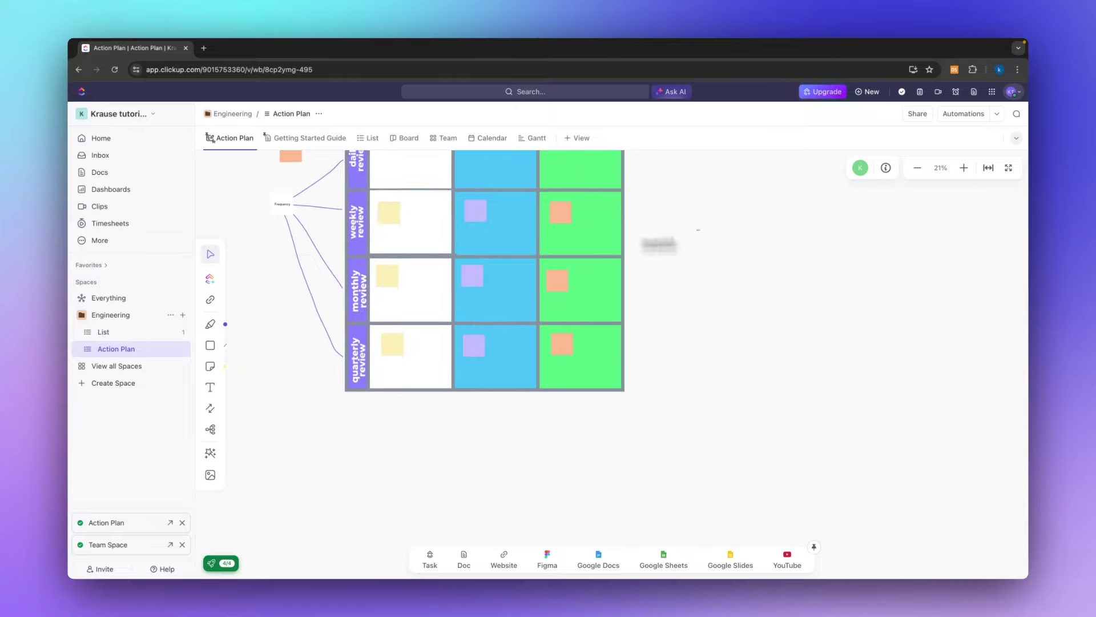
left_click_drag(687, 271, 788, 362)
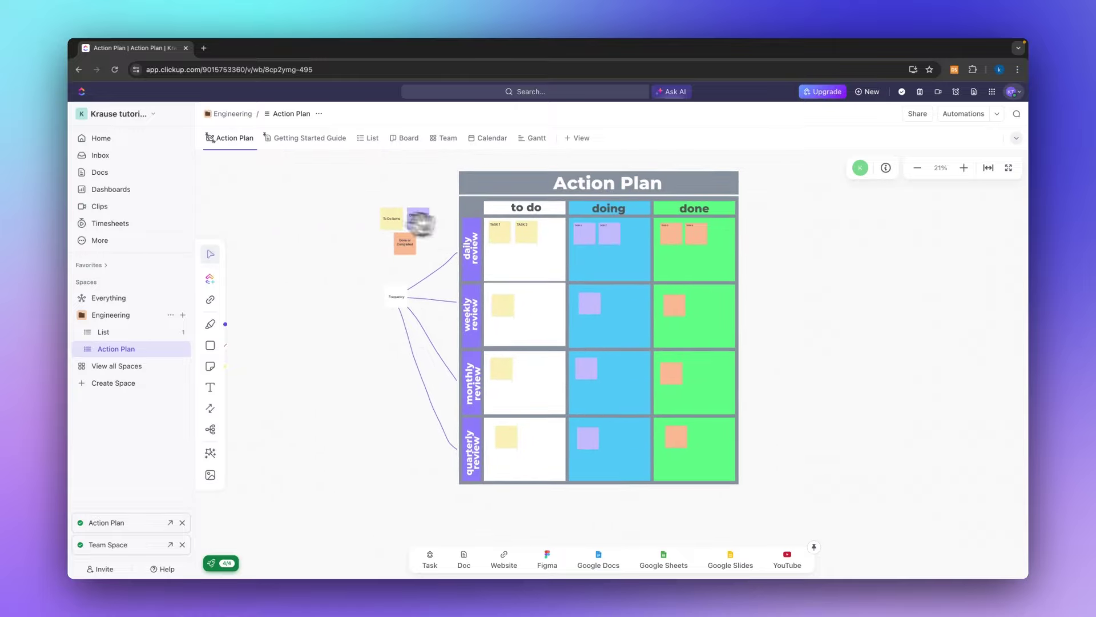
scroll(665, 257, "down", 2)
scroll(642, 242, "up", 2)
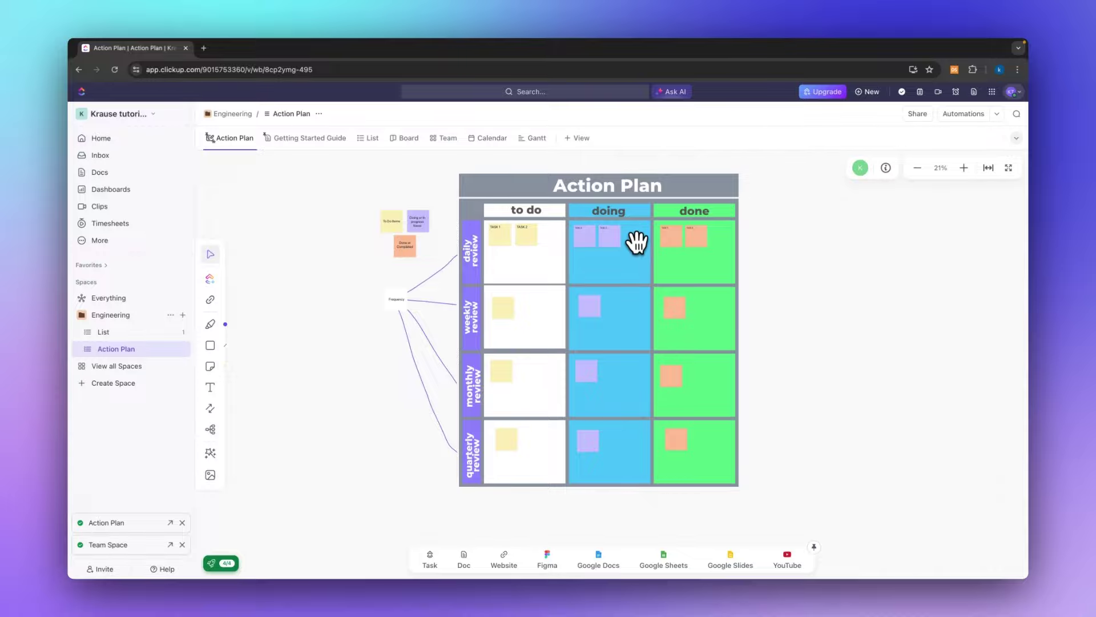
scroll(637, 243, "up", 1)
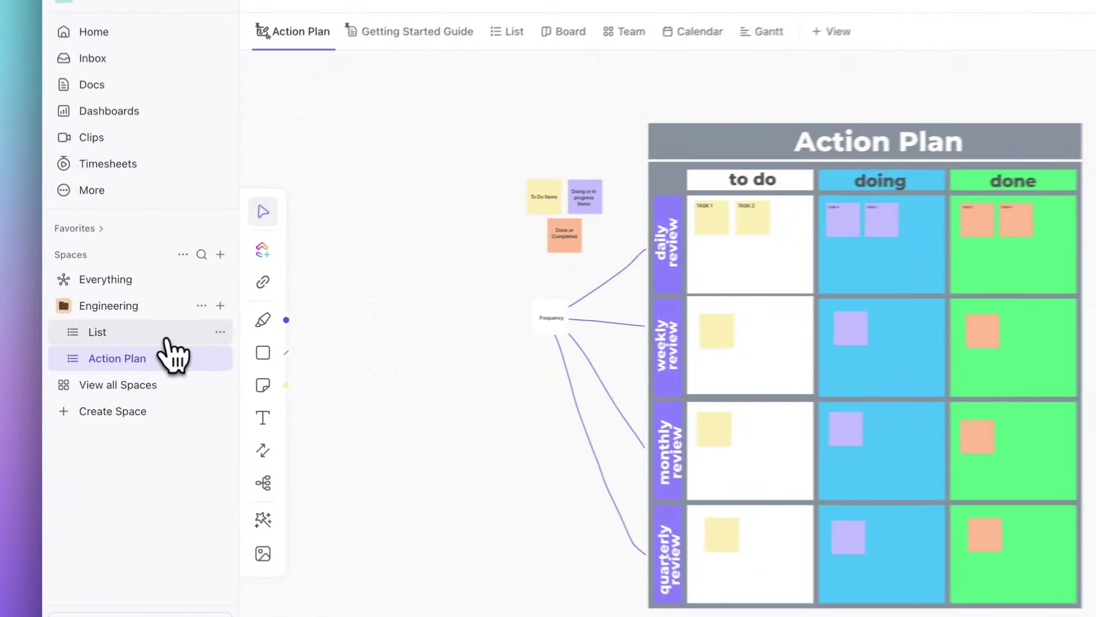
left_click(145, 334)
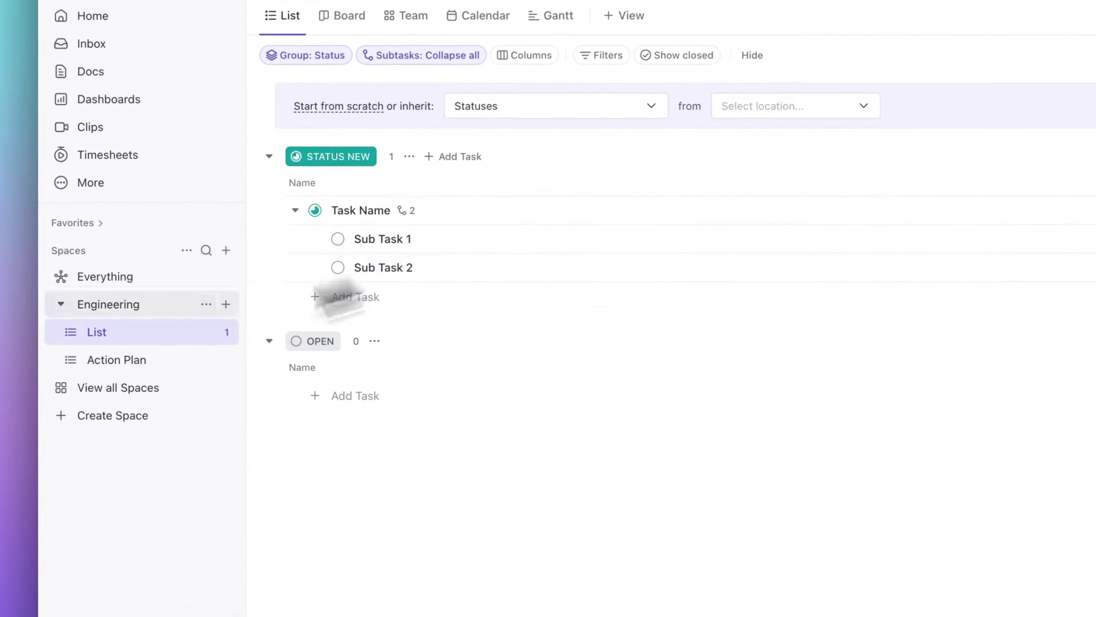
left_click(137, 361)
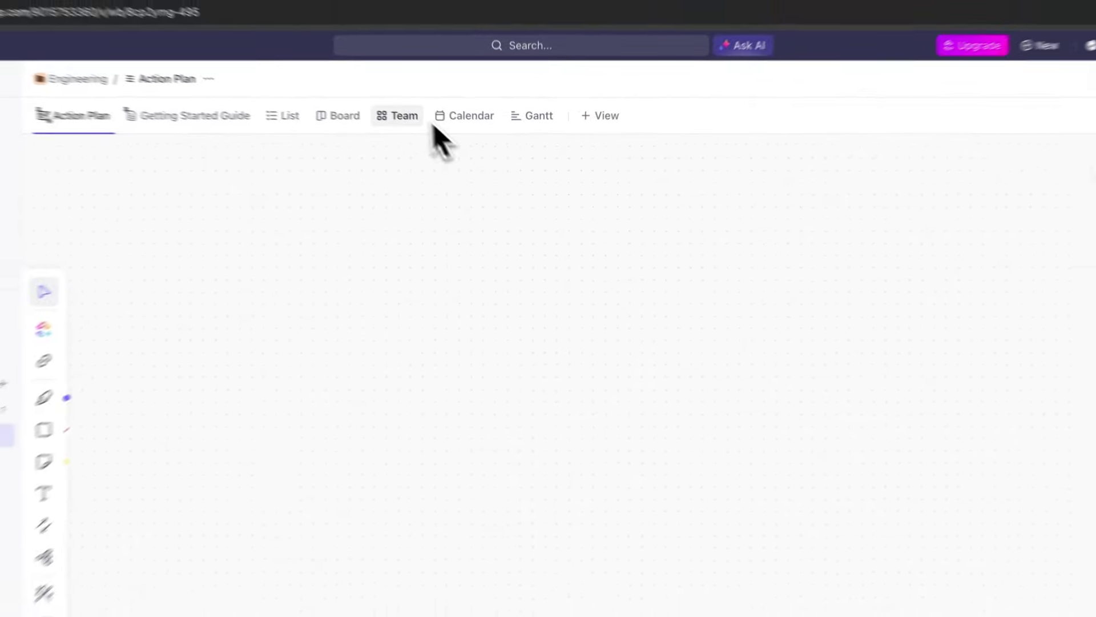